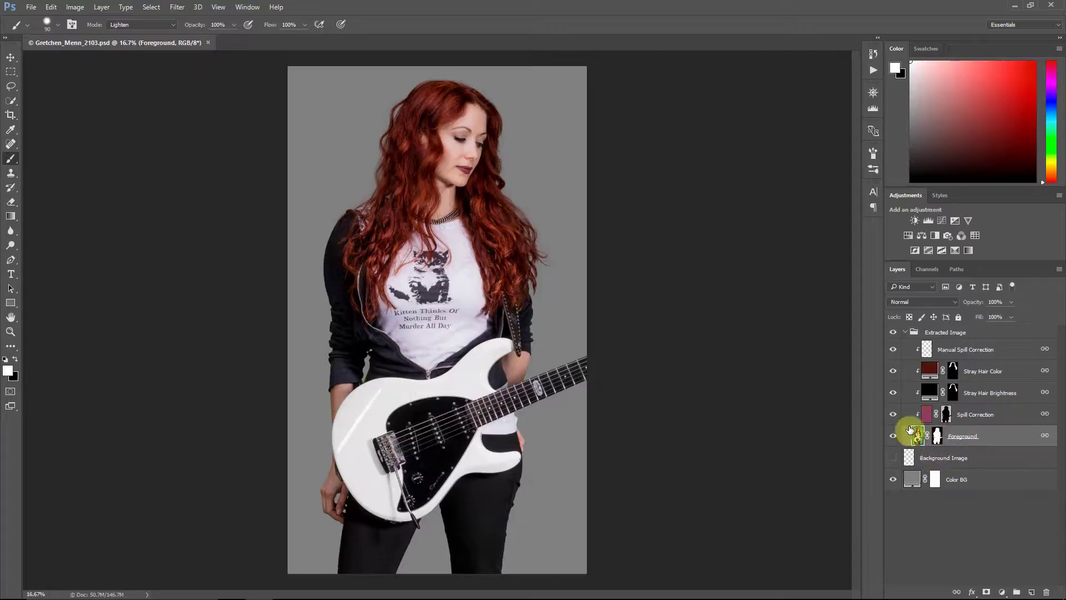
Step: Hide the four clipped correction layers above Foreground and disable the Foreground layer mask to view the original green-screen shot
drag(894, 350, 893, 421)
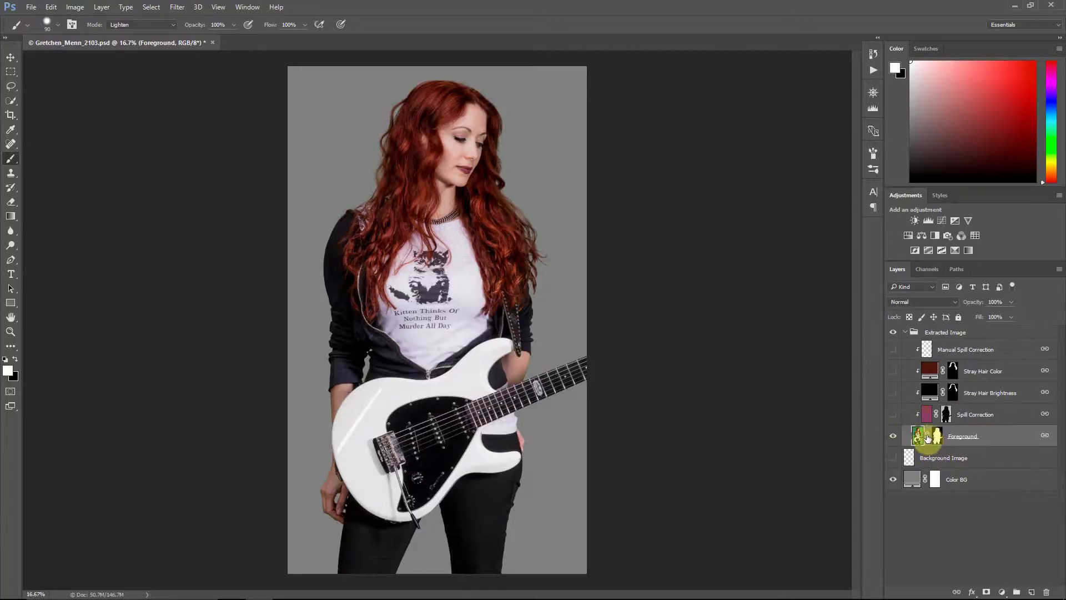
right_click(929, 438)
click(959, 443)
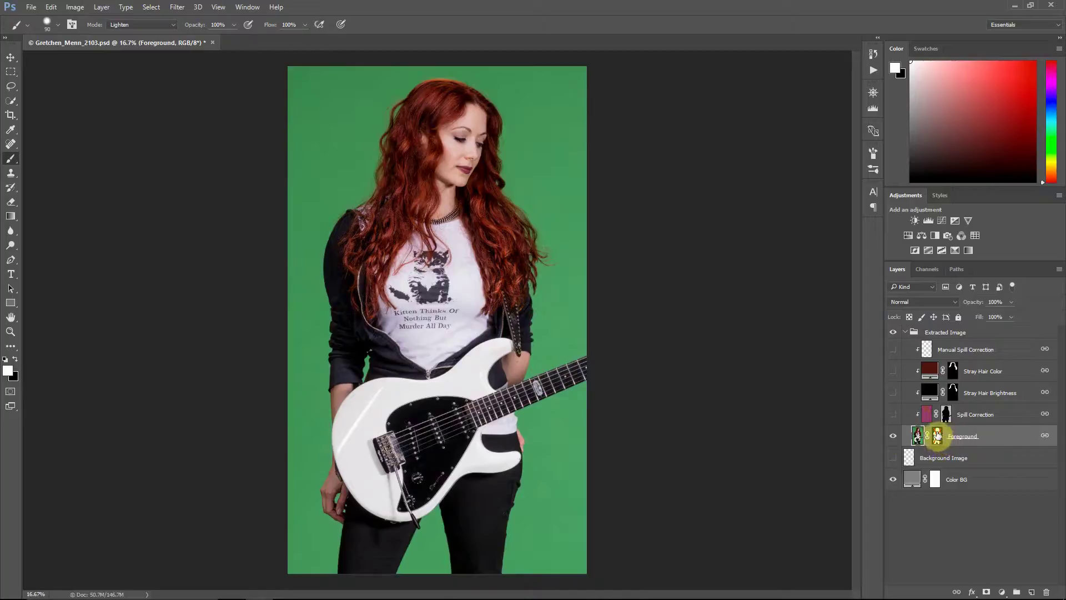
shift+click(937, 435)
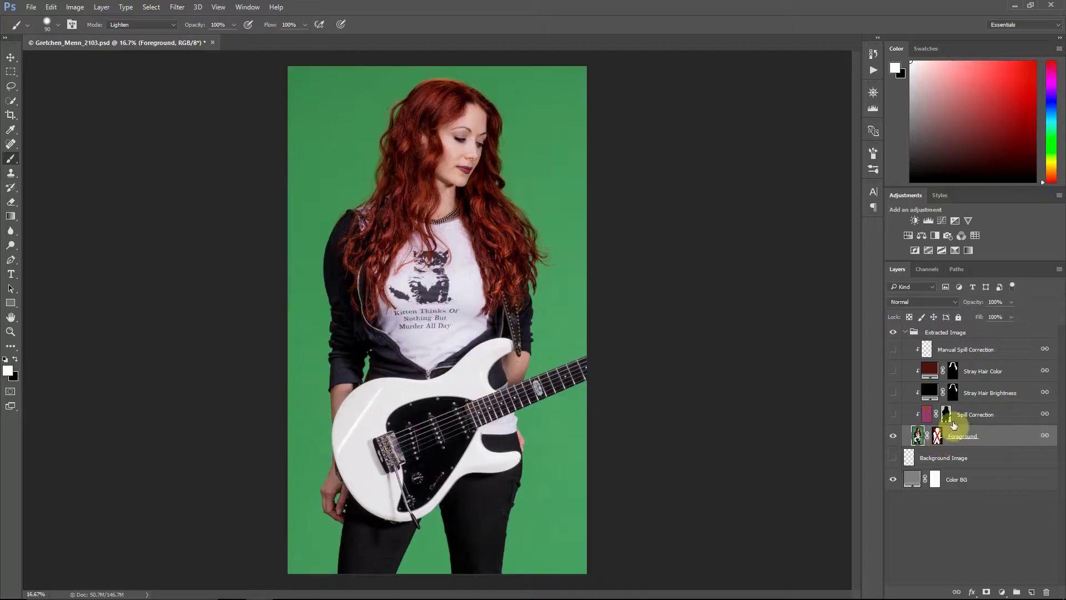
Step: Re-enable the Foreground layer mask and examine the green spill along the hair edges at 50% zoom
right_click(926, 438)
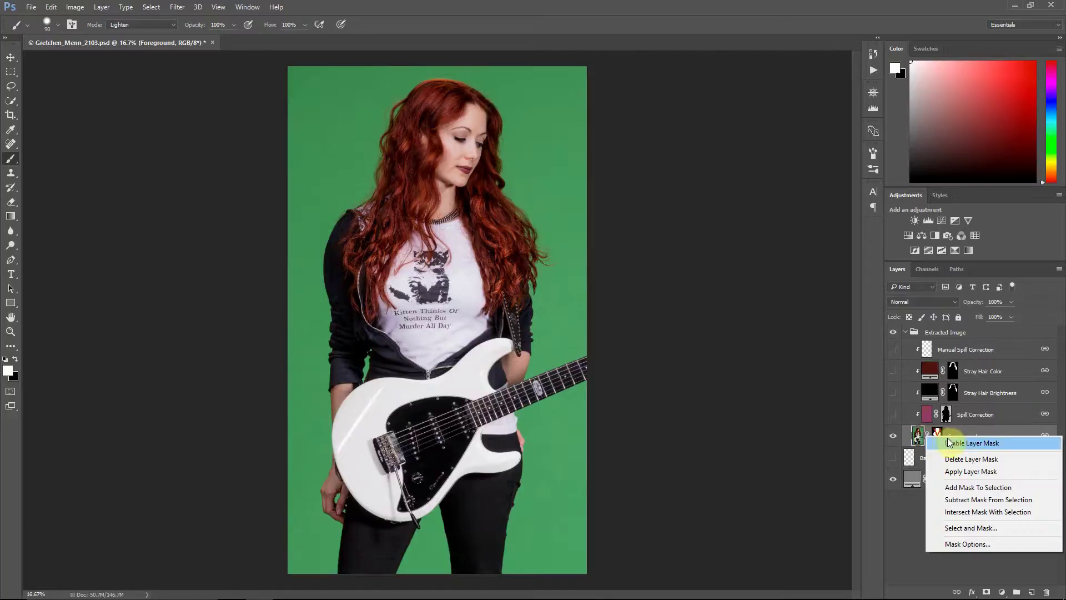
click(950, 443)
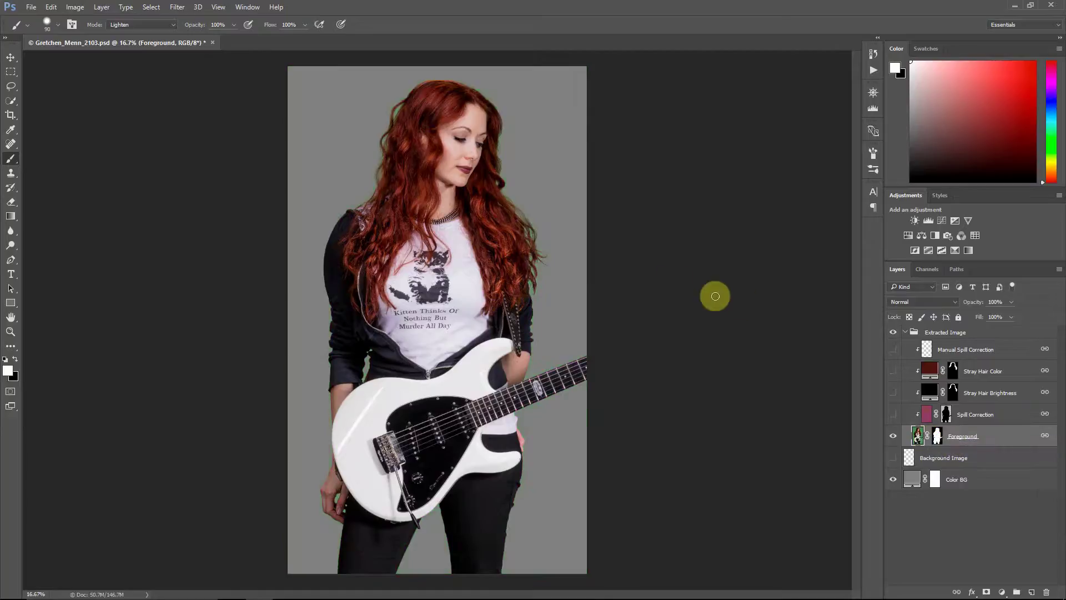
key(ctrl+plus)
key(ctrl+plus)
scroll(857, 307, down, 2)
scroll(851, 252, up, 8)
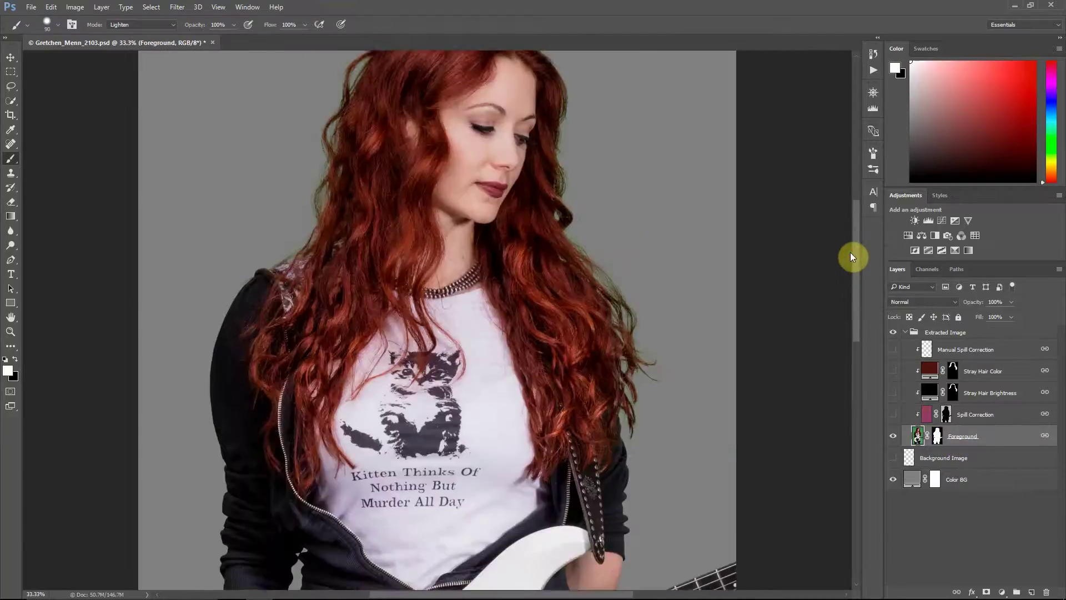
key(ctrl+plus)
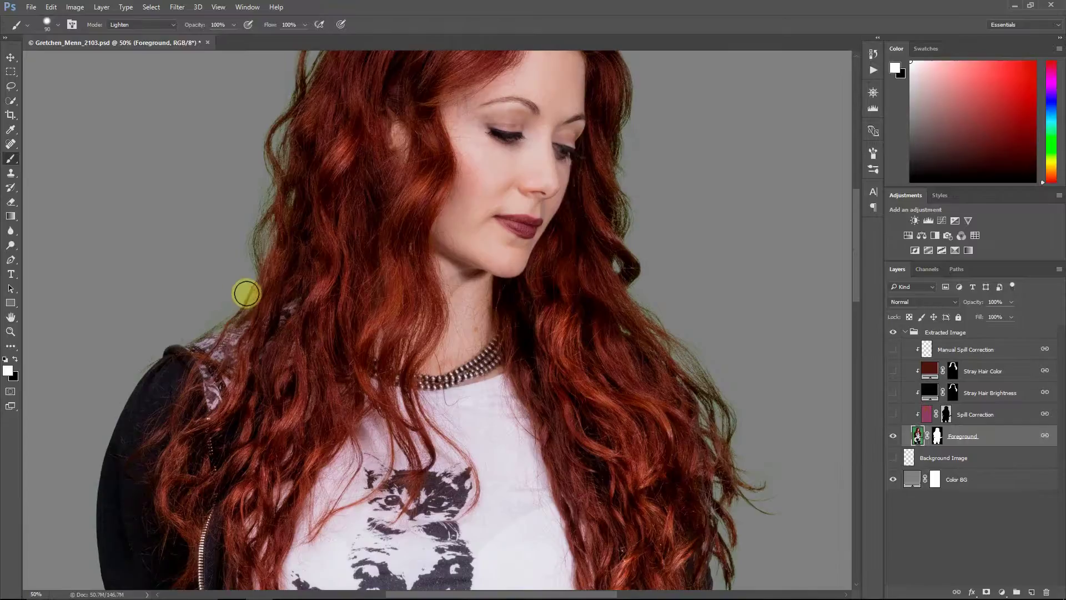
scroll(290, 155, up, 4)
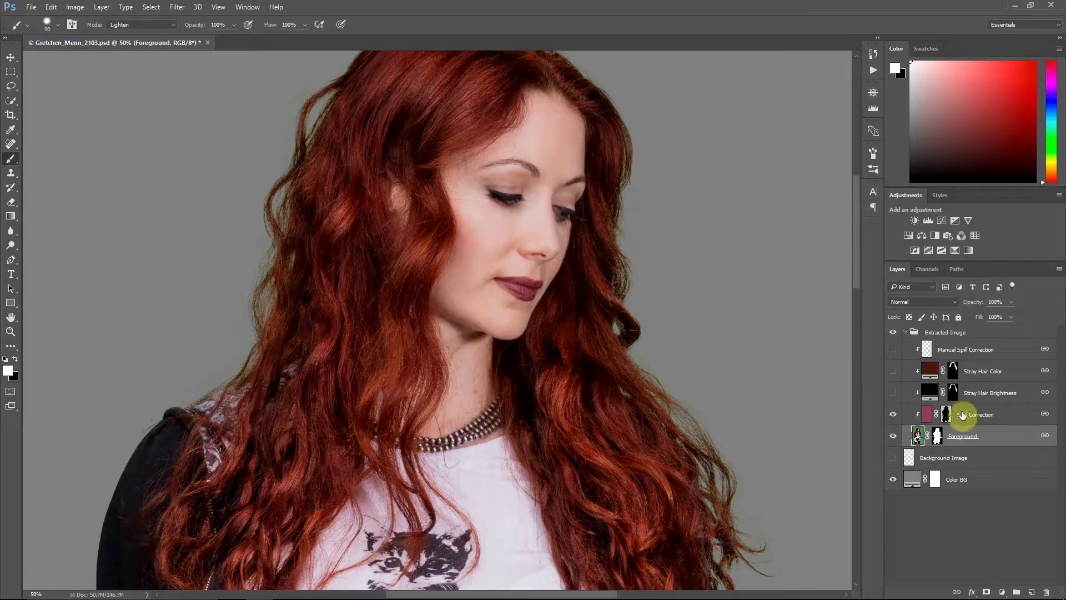
Step: Examine the Spill Correction layer's mask on its own around the hair edges and return to the Foreground layer
click(1004, 417)
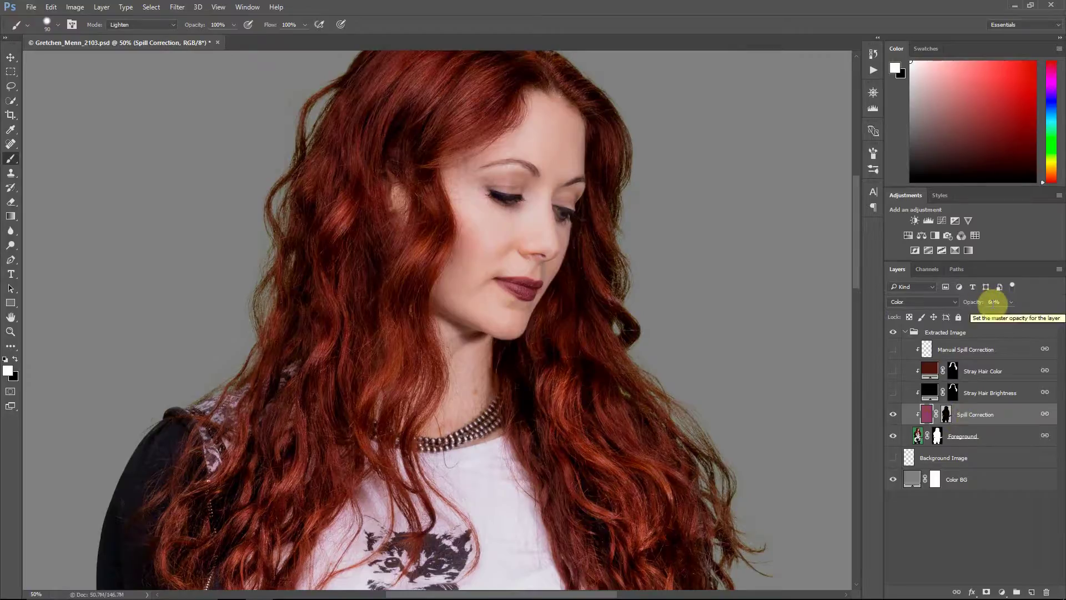
alt+click(947, 419)
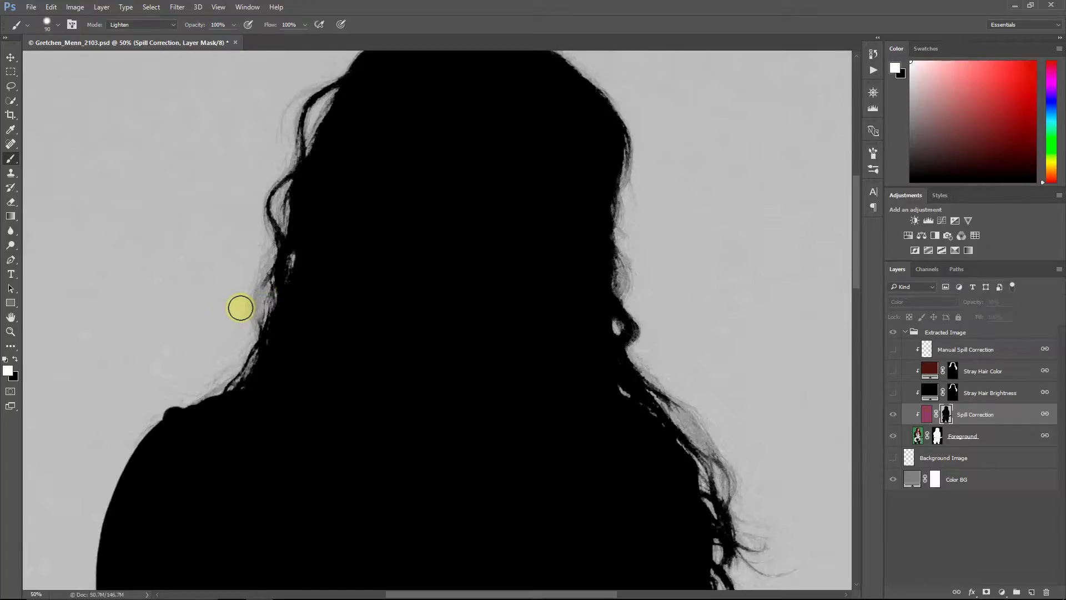
drag(250, 306, 245, 305)
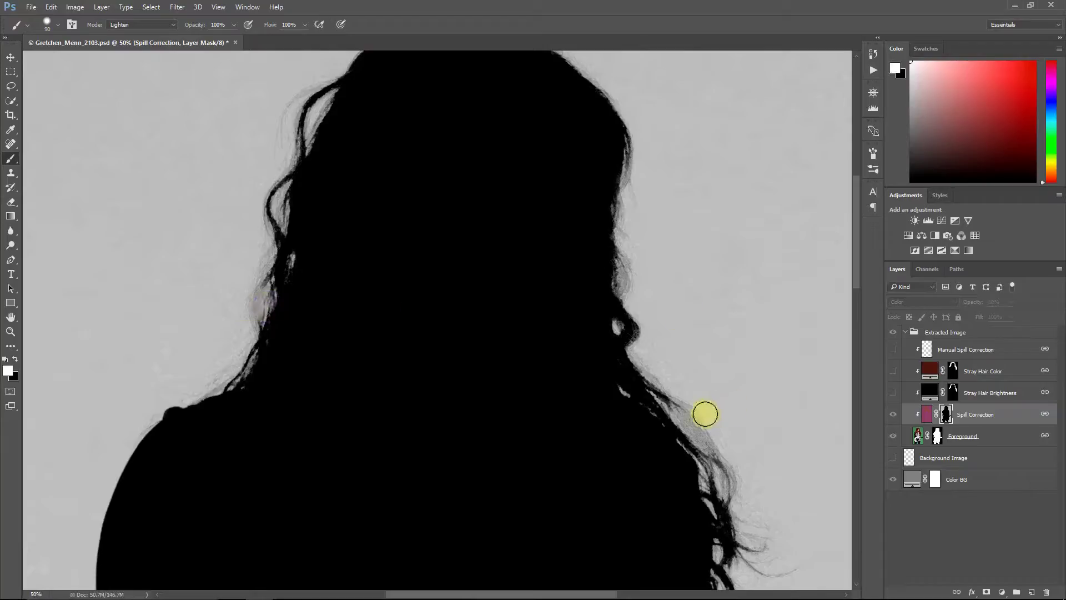
mouse_move(690, 411)
mouse_down()
mouse_move(664, 406)
mouse_move(636, 335)
mouse_move(621, 245)
mouse_up()
click(915, 438)
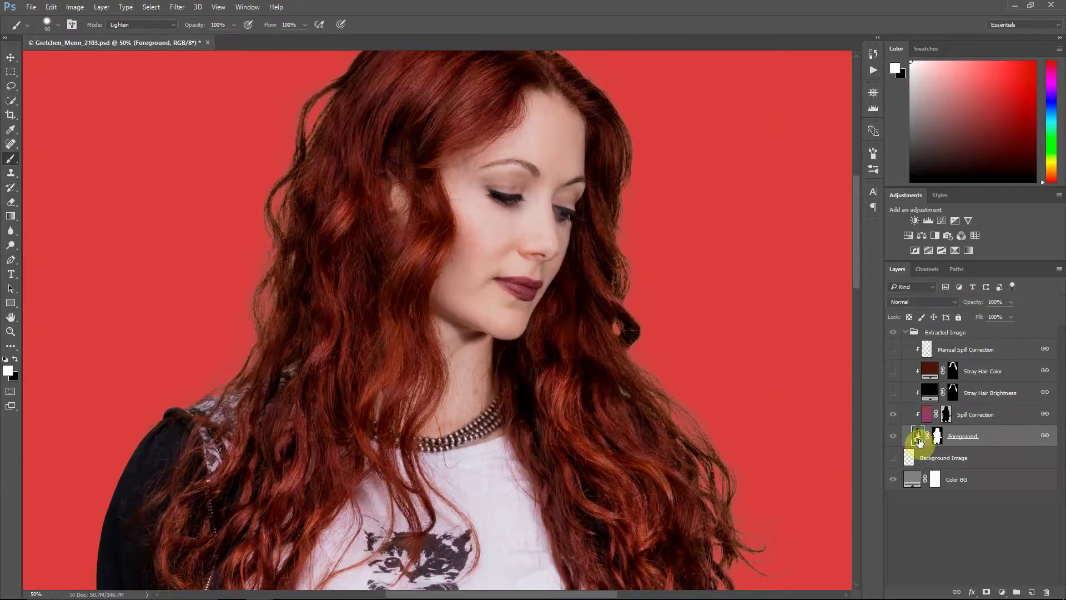
Step: Show the Stray Hair Brightness layer, toggling it off and on to compare the stray hairs
click(893, 398)
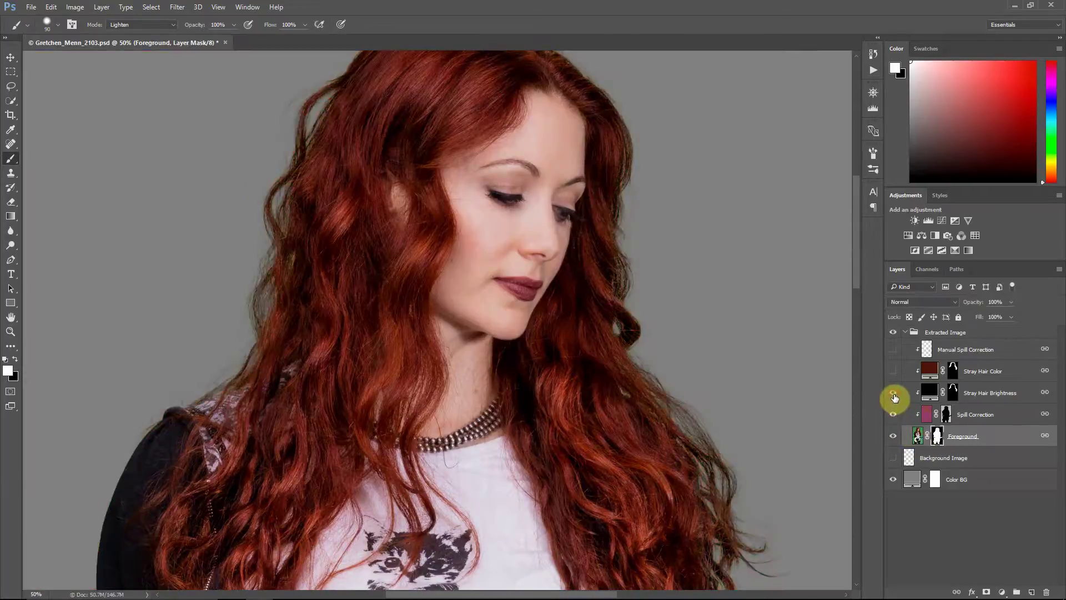
click(993, 401)
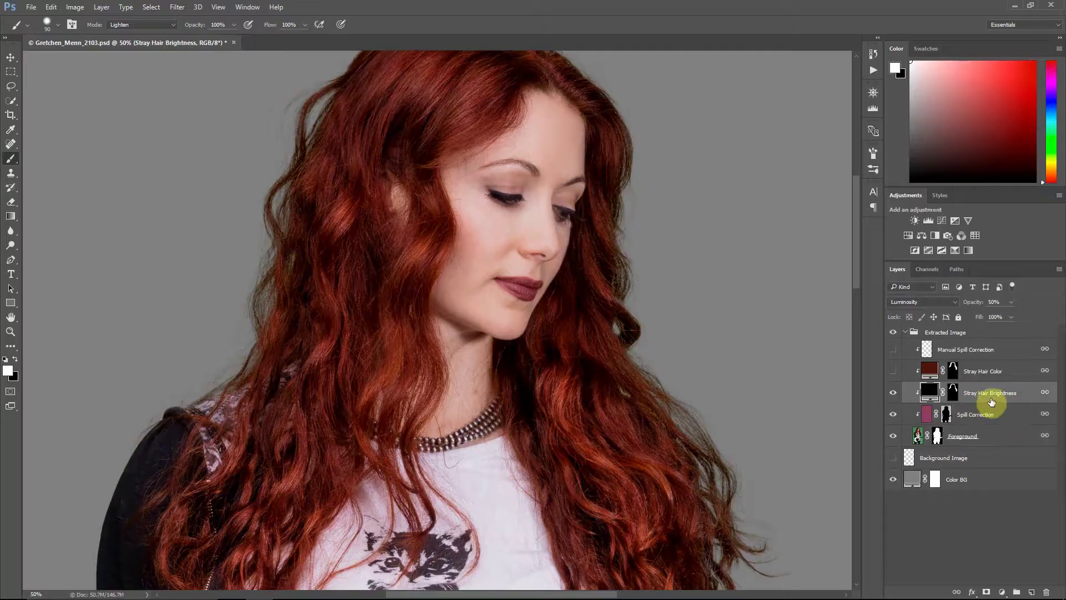
click(892, 393)
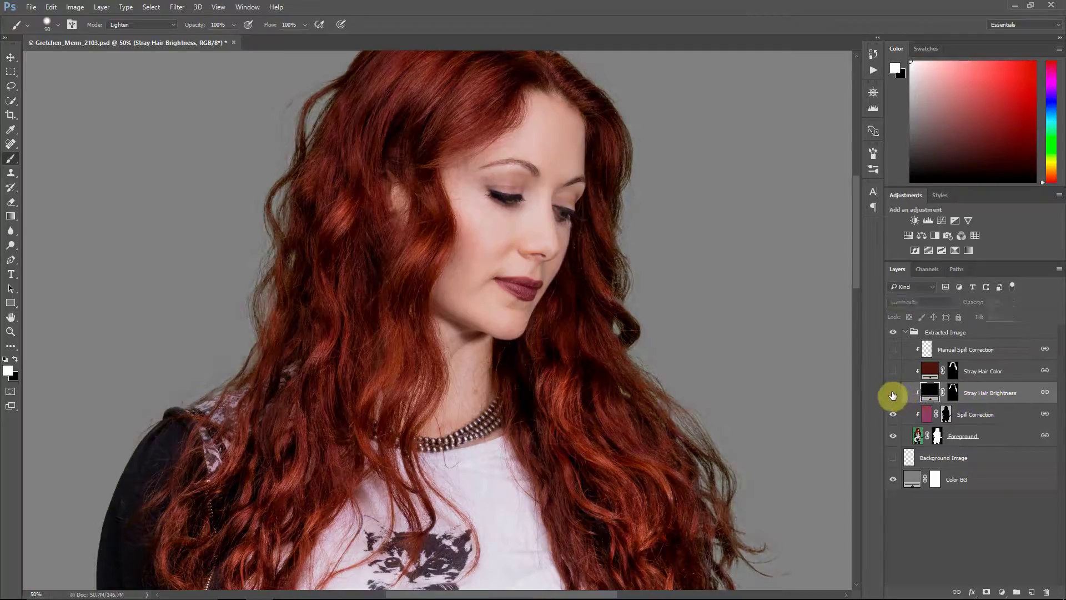
click(893, 394)
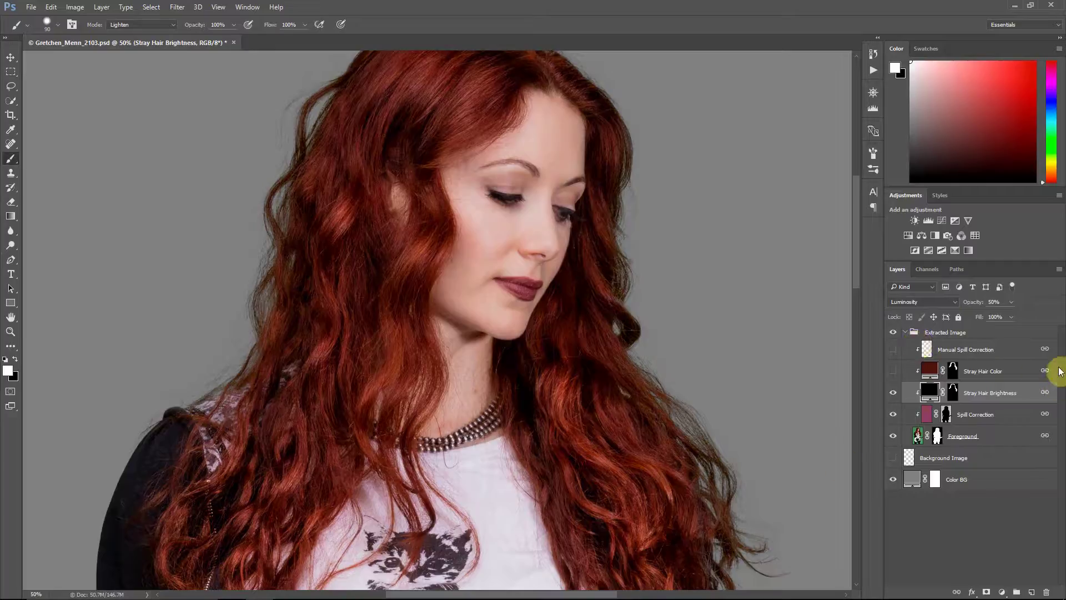
Step: Show the Stray Hair Color layer, compare it off and on, and make the Manual Spill Correction layer visible
click(1001, 371)
click(893, 371)
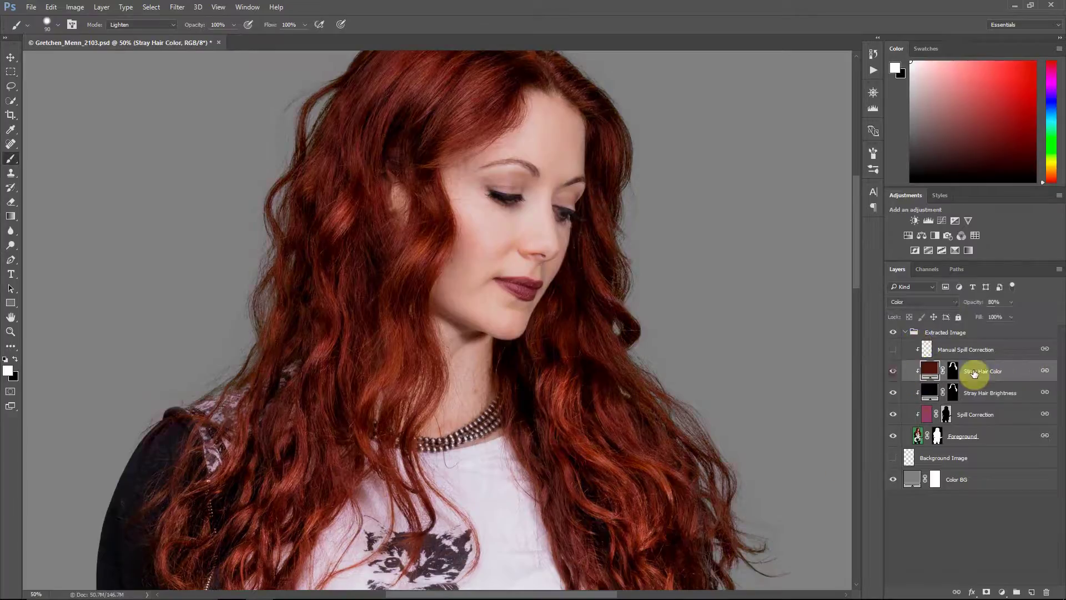
click(893, 372)
click(893, 373)
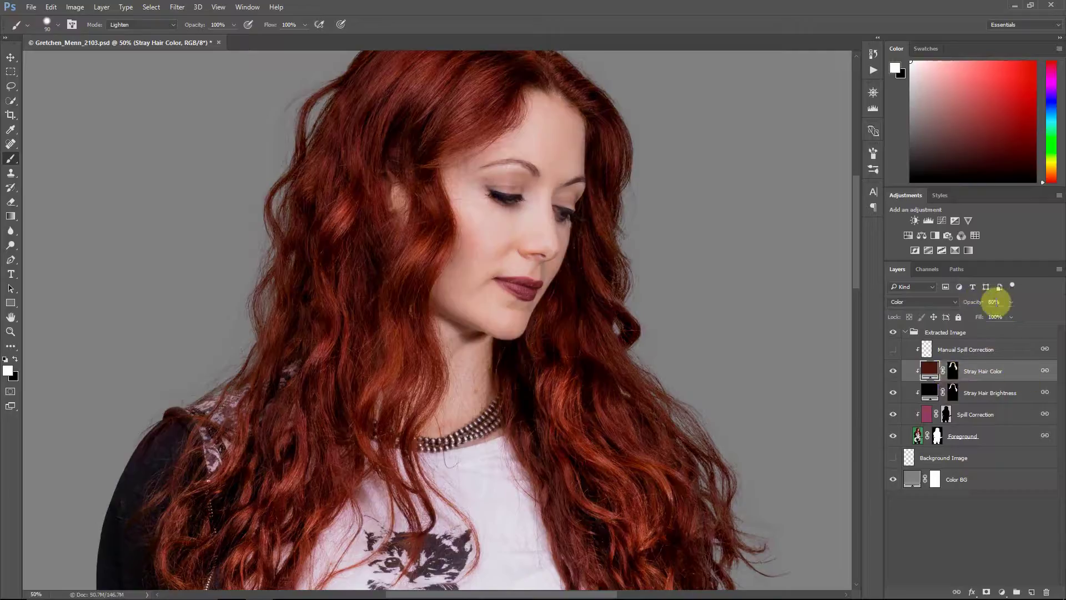
alt+click(913, 367)
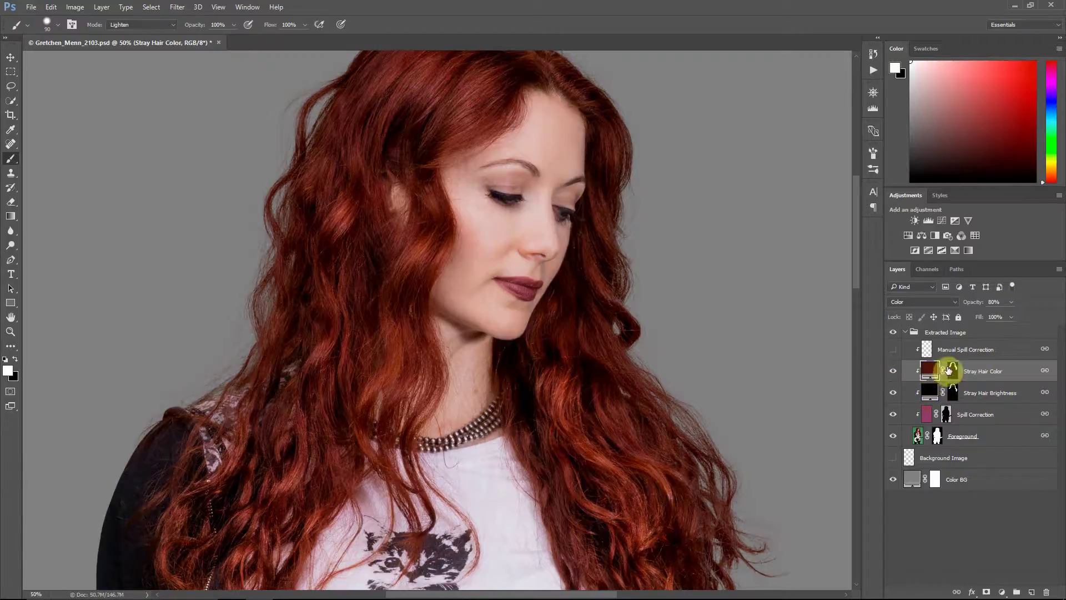
click(988, 356)
click(894, 351)
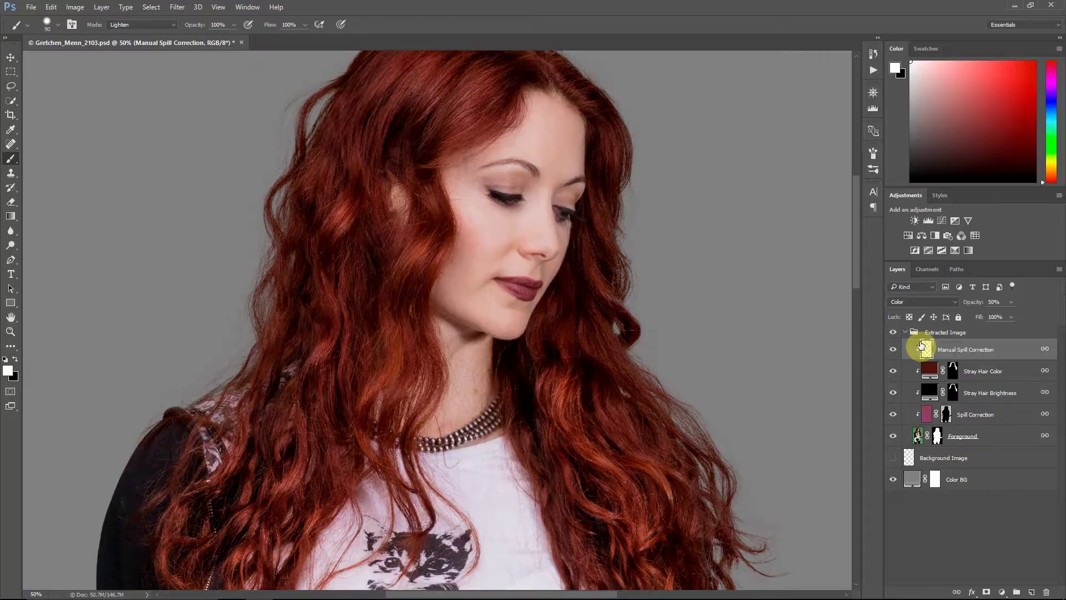
Step: Draw a loose lasso selection around the woman's head and hair, closing it across her chest
key(ctrl+minus)
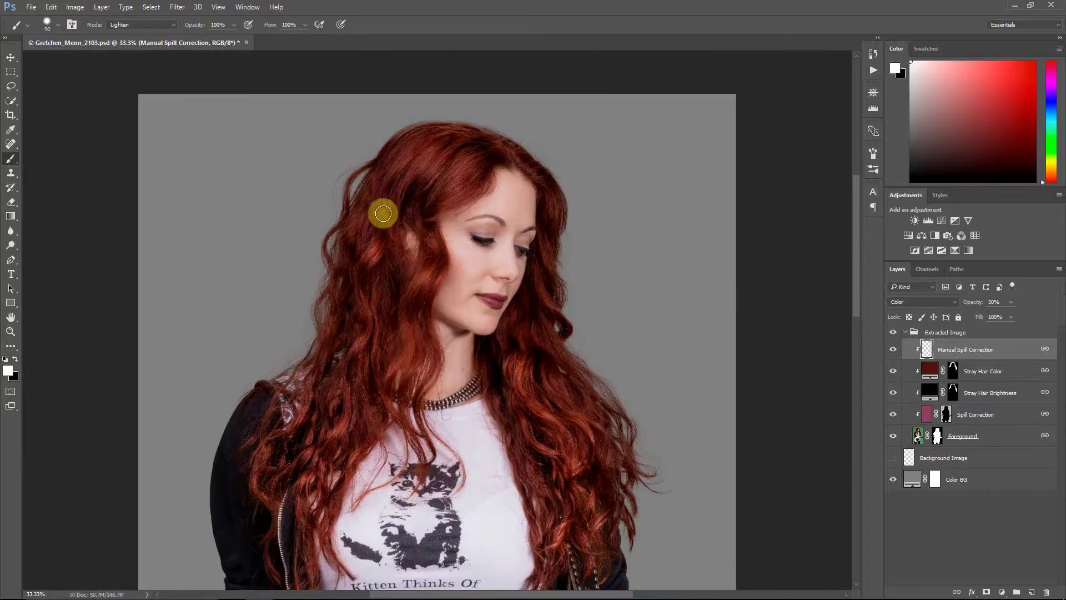
click(10, 86)
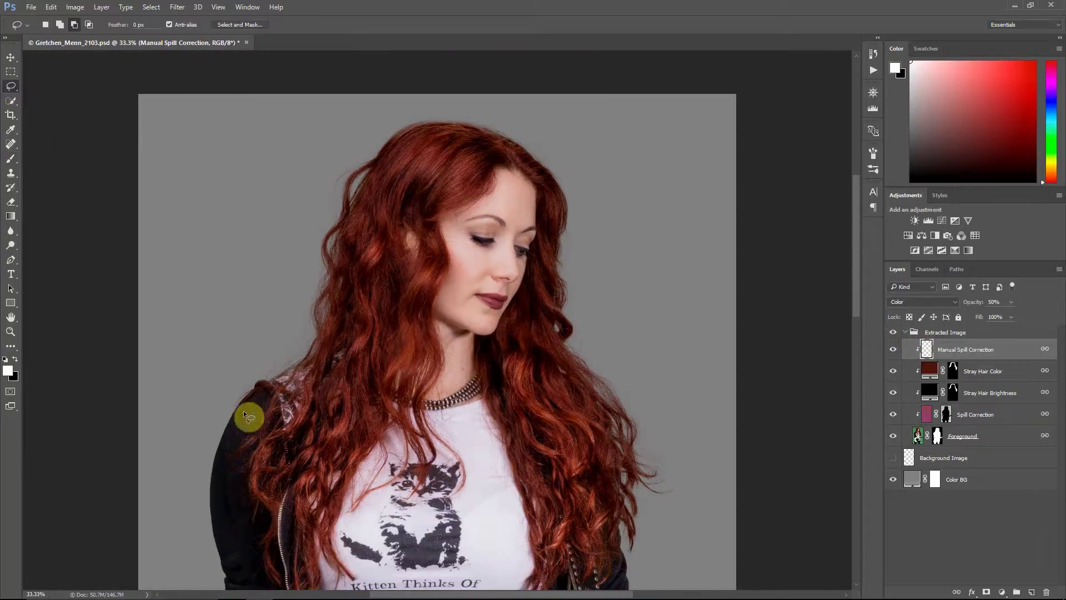
mouse_move(243, 411)
mouse_down()
mouse_move(204, 375)
mouse_move(322, 153)
mouse_up()
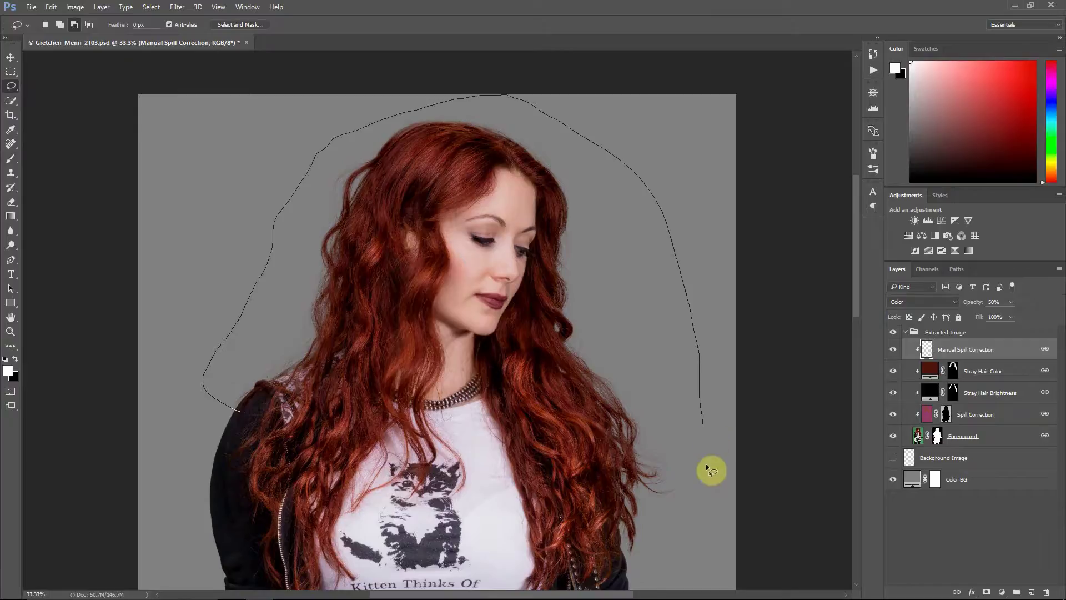
mouse_move(705, 464)
mouse_down()
mouse_move(707, 511)
mouse_move(674, 561)
mouse_up()
drag(433, 486, 432, 486)
Step: View the Foreground layer mask by itself, return to the composite, and make the mask the active target
click(938, 437)
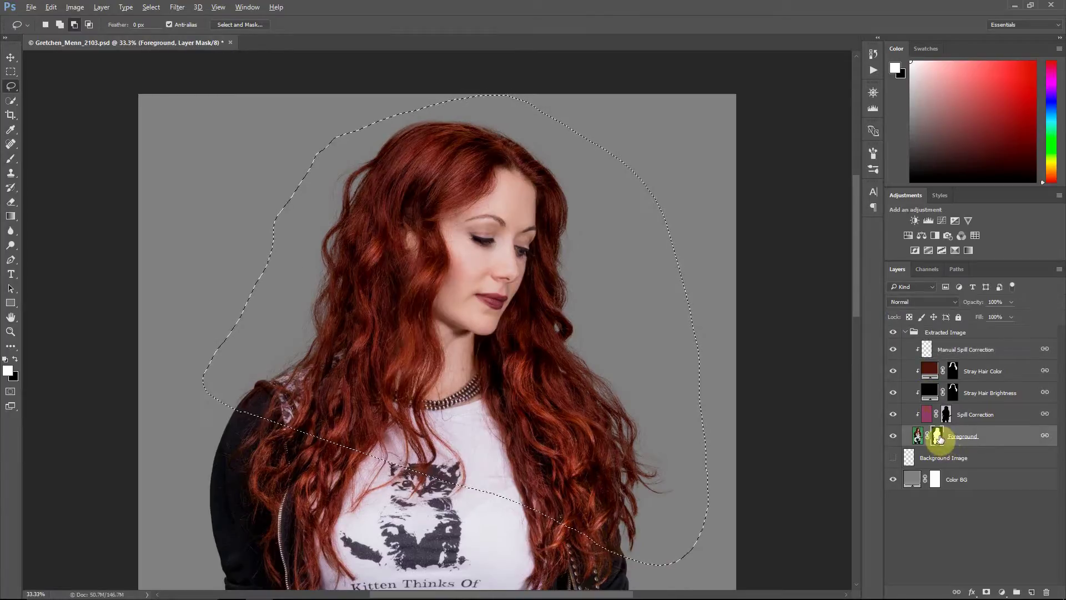
alt+click(938, 438)
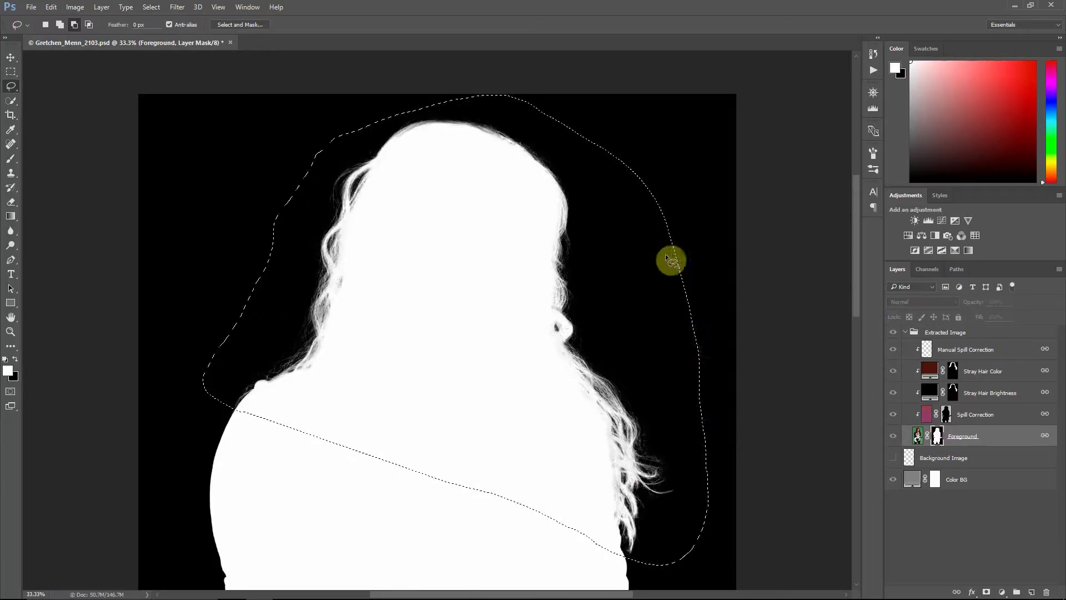
click(921, 435)
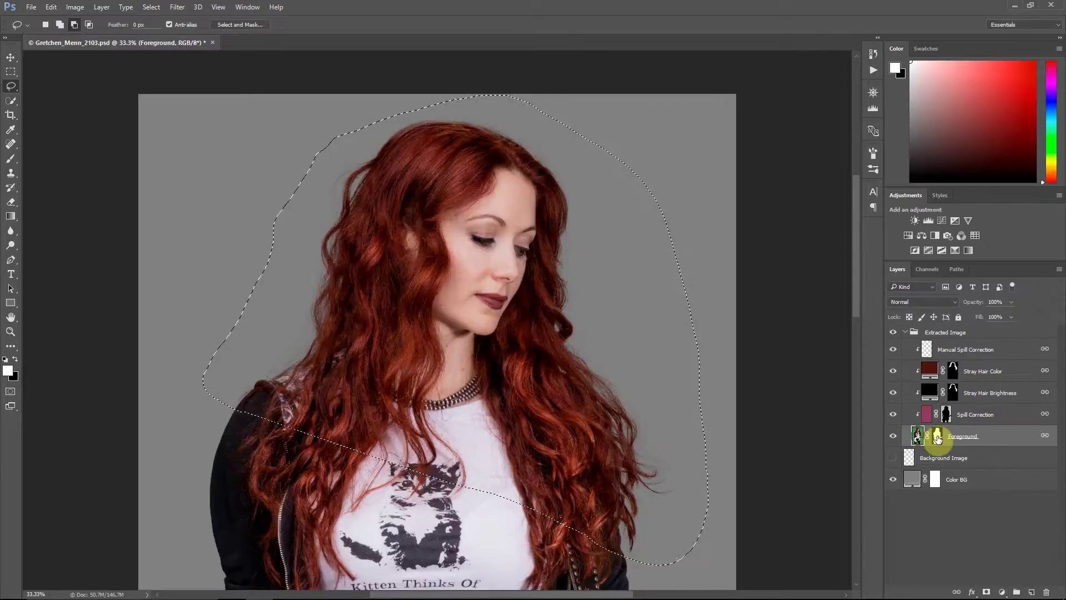
click(938, 435)
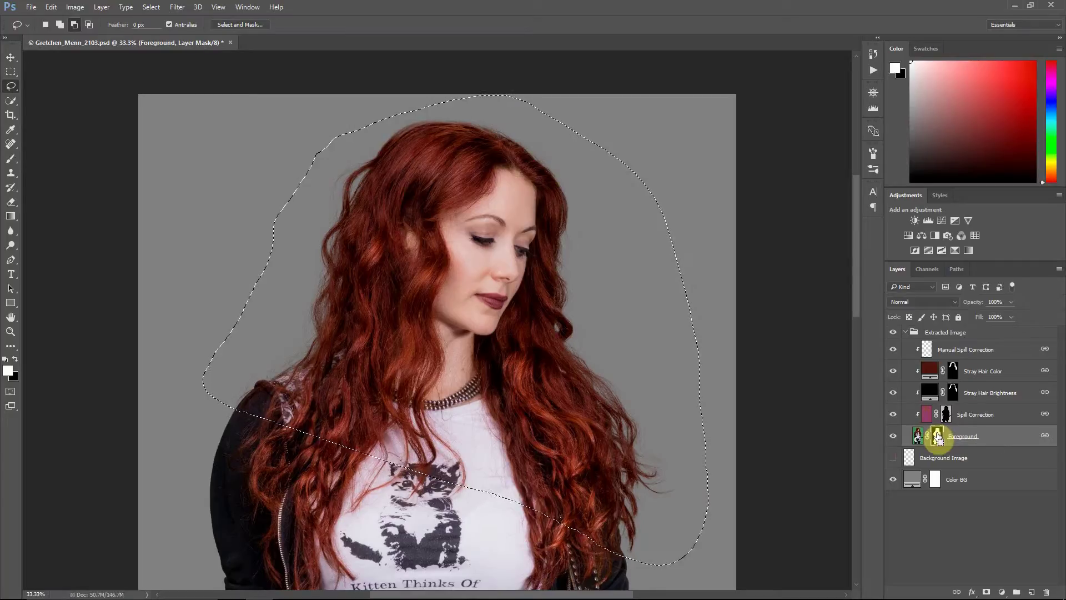
Step: Try brightening the selected hair area of the Foreground mask with Curves, using a point at input 56, output 128
key(ctrl+m)
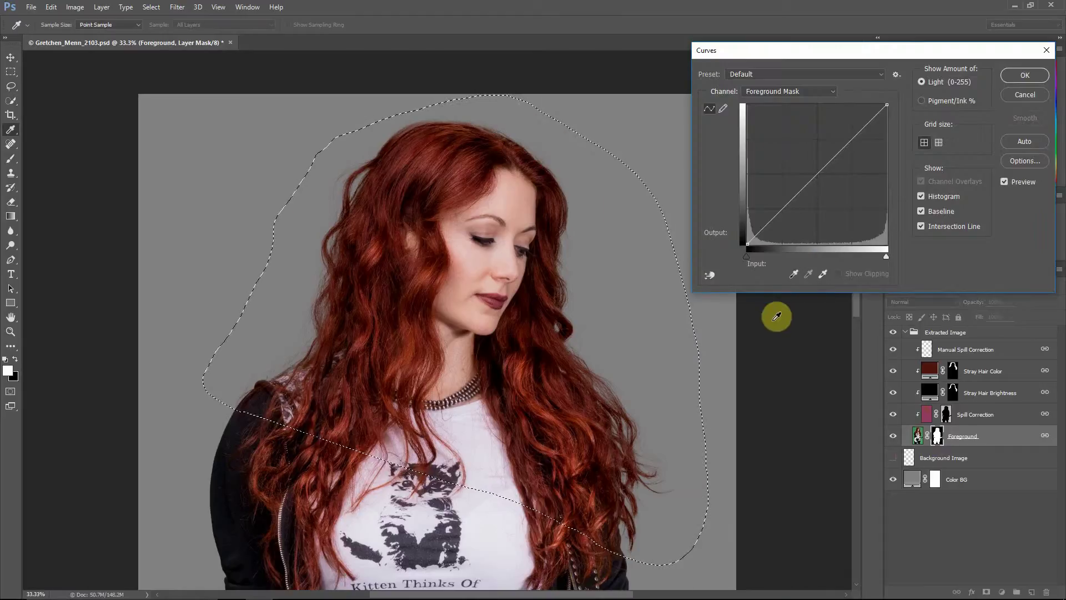
key(ctrl+plus)
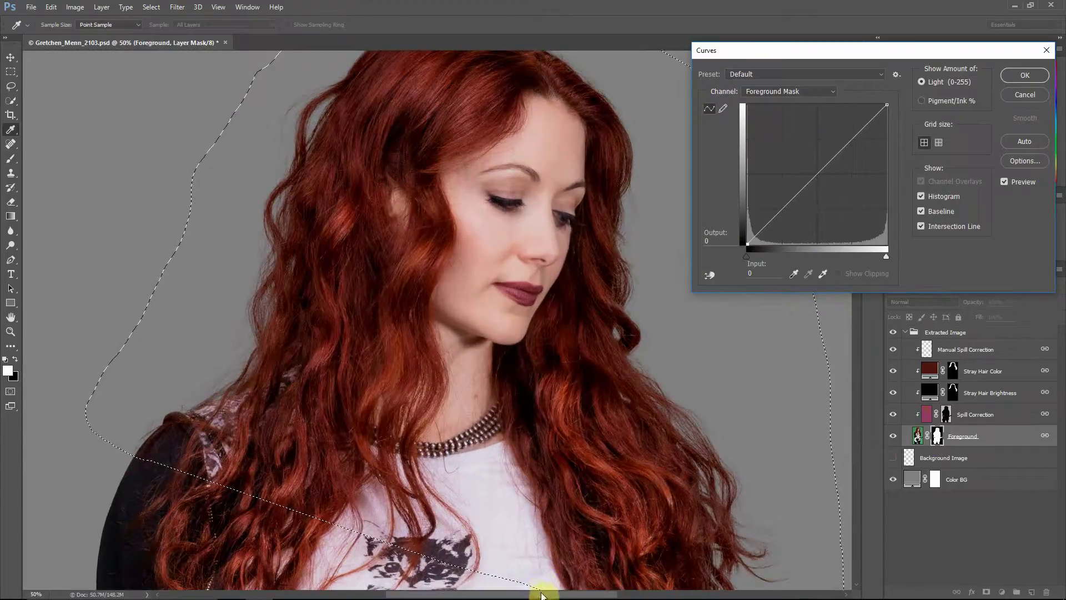
drag(541, 594, 593, 528)
key(ctrl+plus)
key(ctrl+plus)
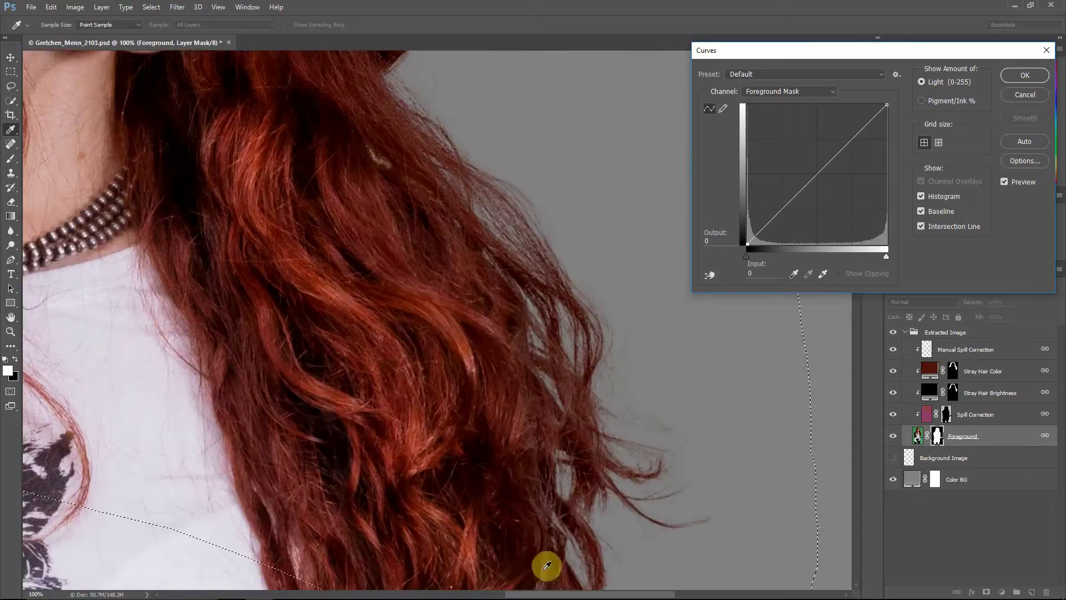
drag(546, 566, 438, 309)
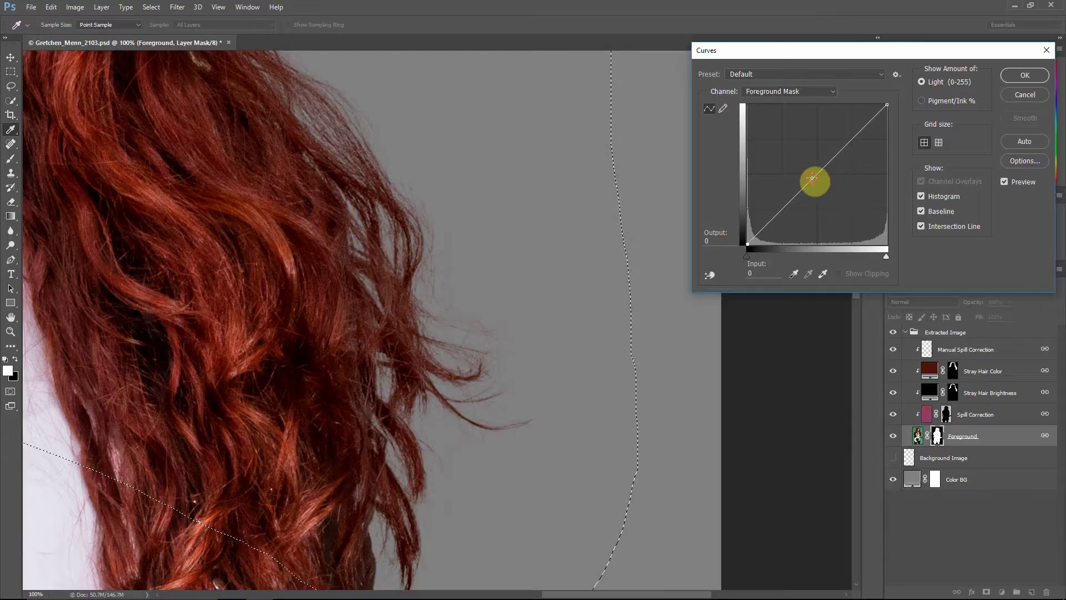
drag(811, 177, 777, 174)
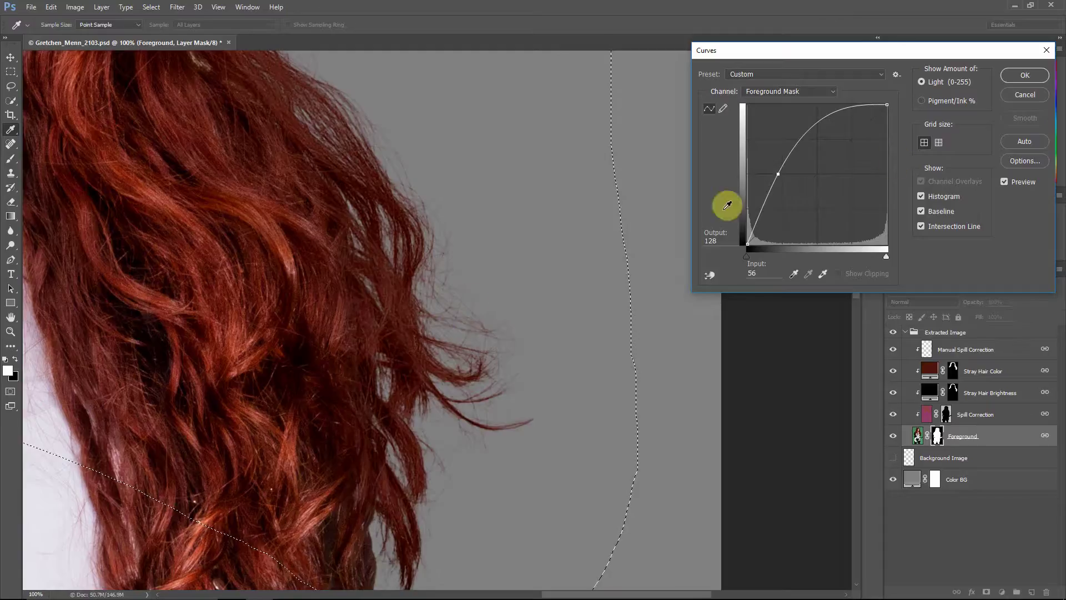
drag(777, 173, 886, 97)
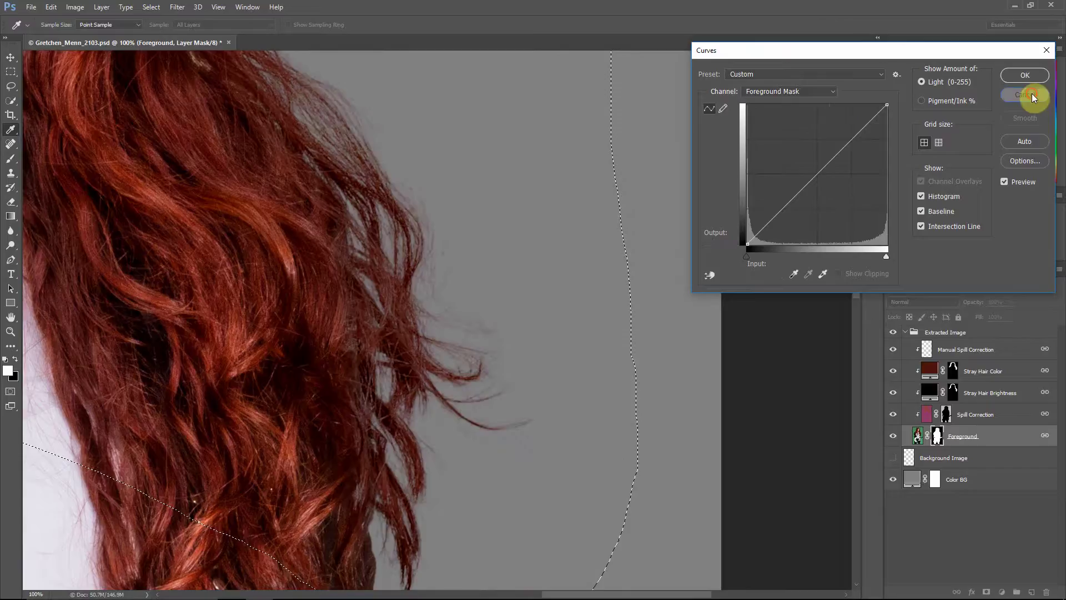
click(1028, 93)
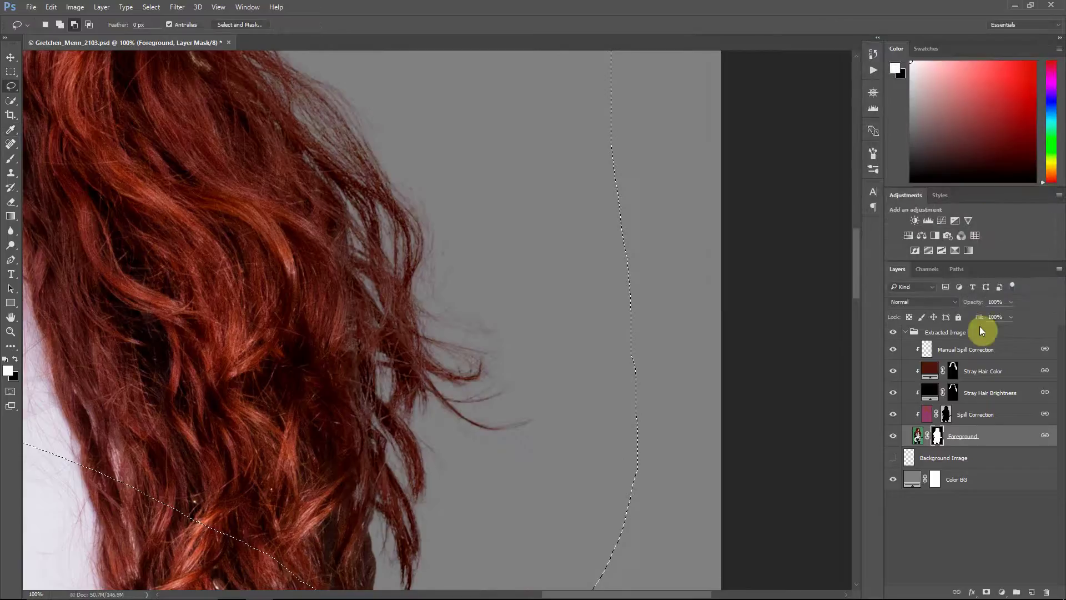
Step: View the Foreground mask by itself and try brightening its hair edges with Curves, using a point at input 94, output 141
alt+click(937, 437)
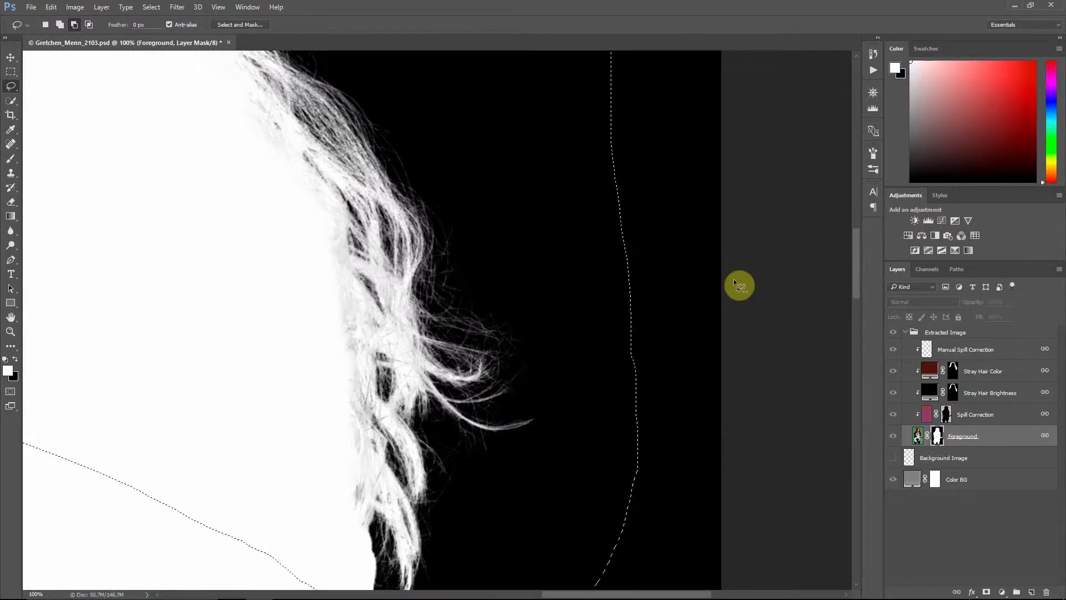
key(ctrl+m)
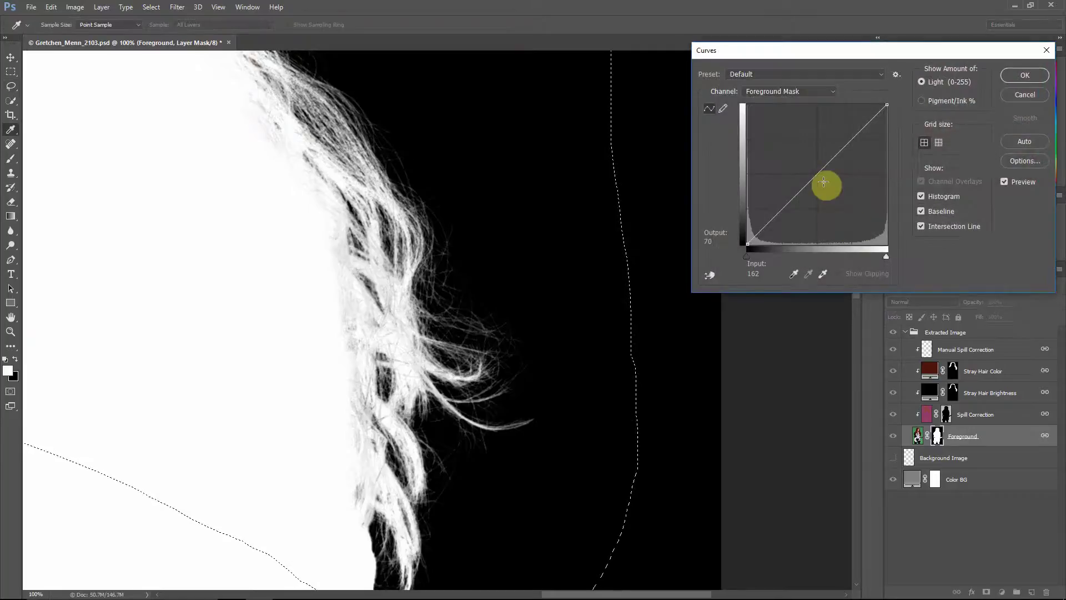
drag(819, 174, 798, 166)
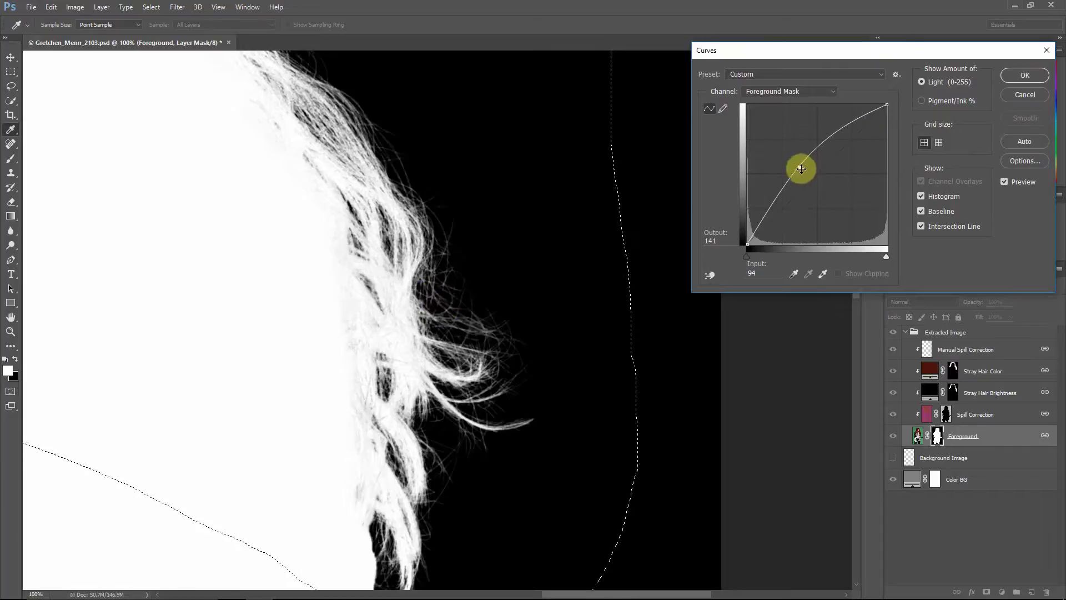
drag(799, 166, 958, 94)
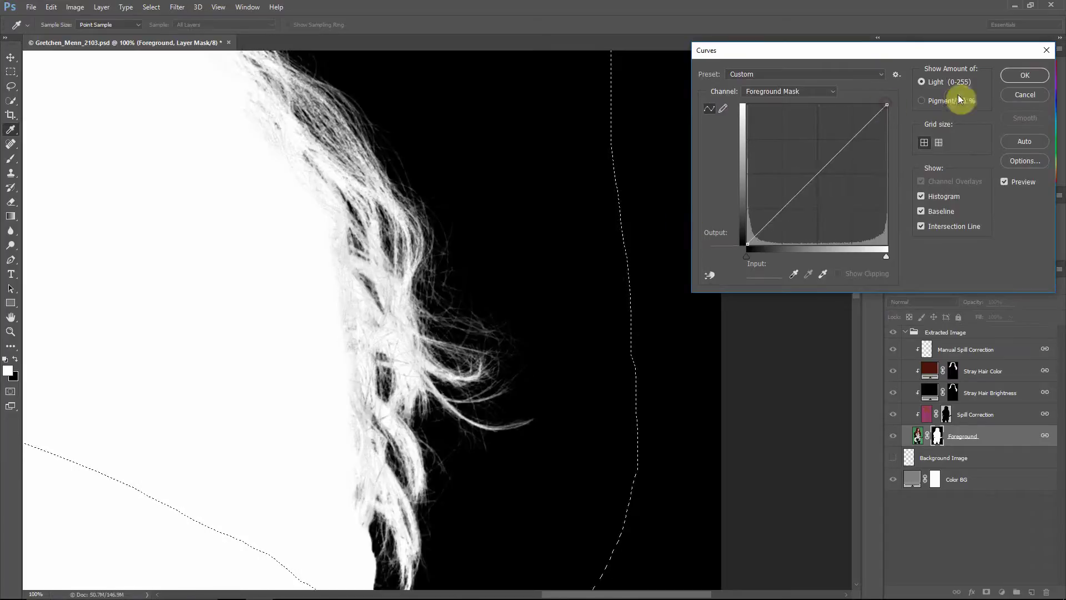
click(1022, 94)
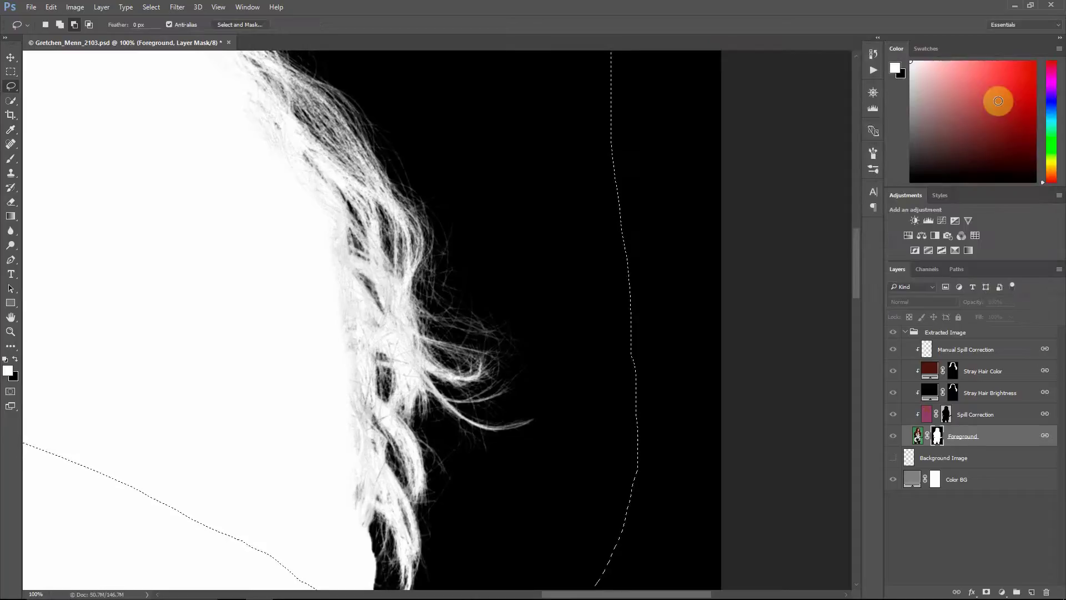
Step: Brighten the selected hair area of the Foreground mask with Levels, setting the white input level to 9
key(ctrl+l)
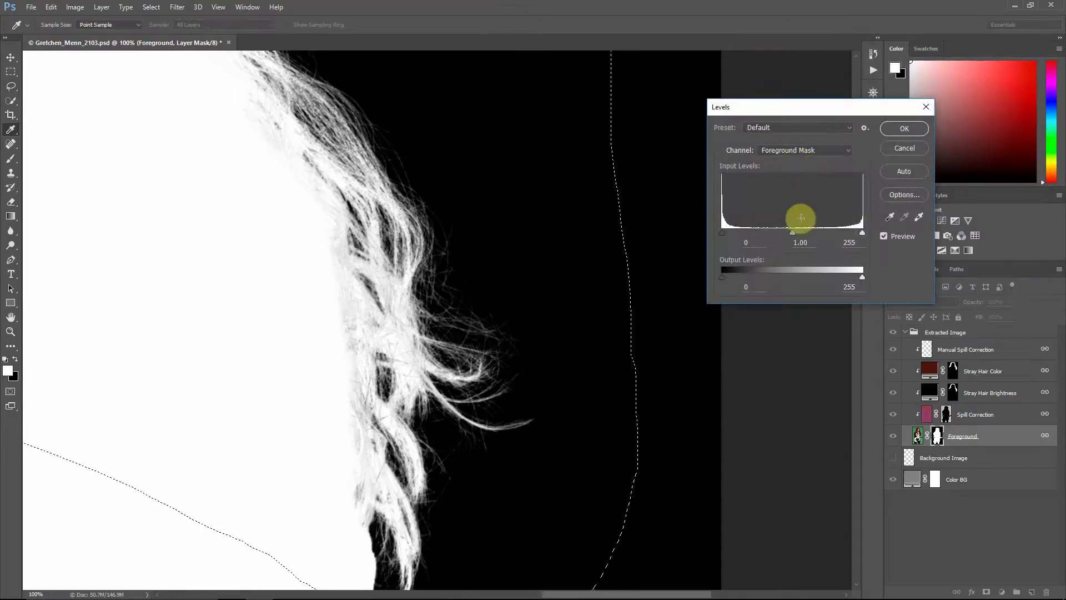
drag(792, 233, 746, 233)
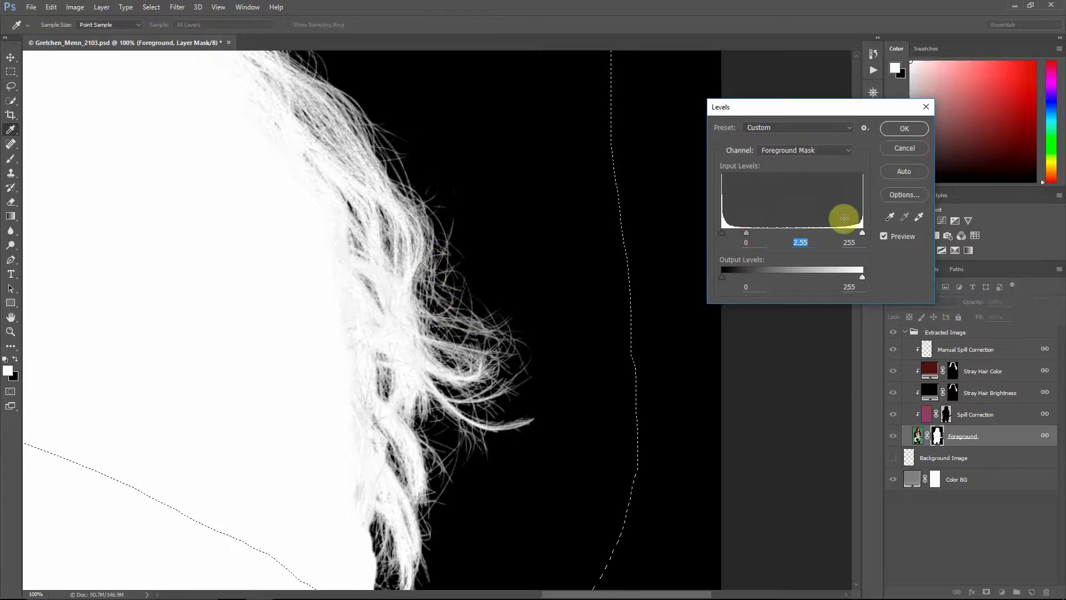
drag(806, 231, 741, 232)
click(738, 232)
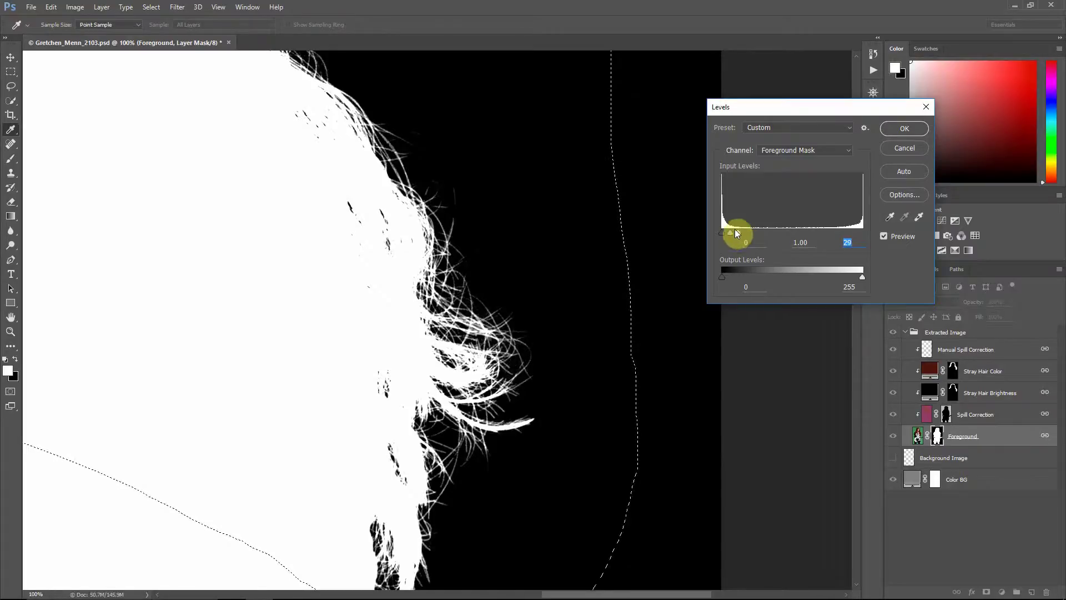
drag(736, 231, 732, 234)
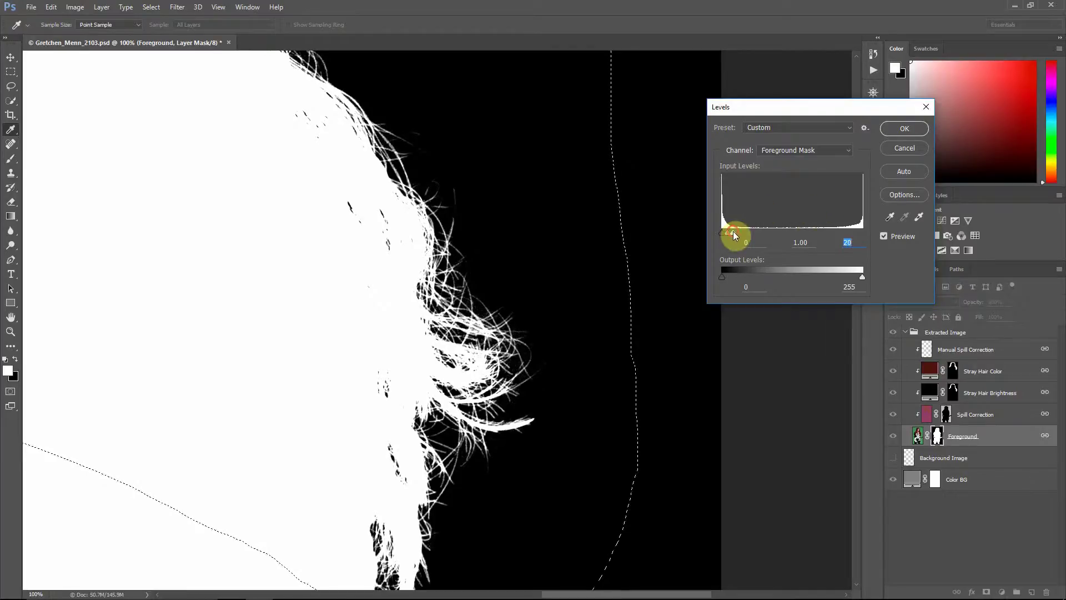
drag(731, 231, 727, 232)
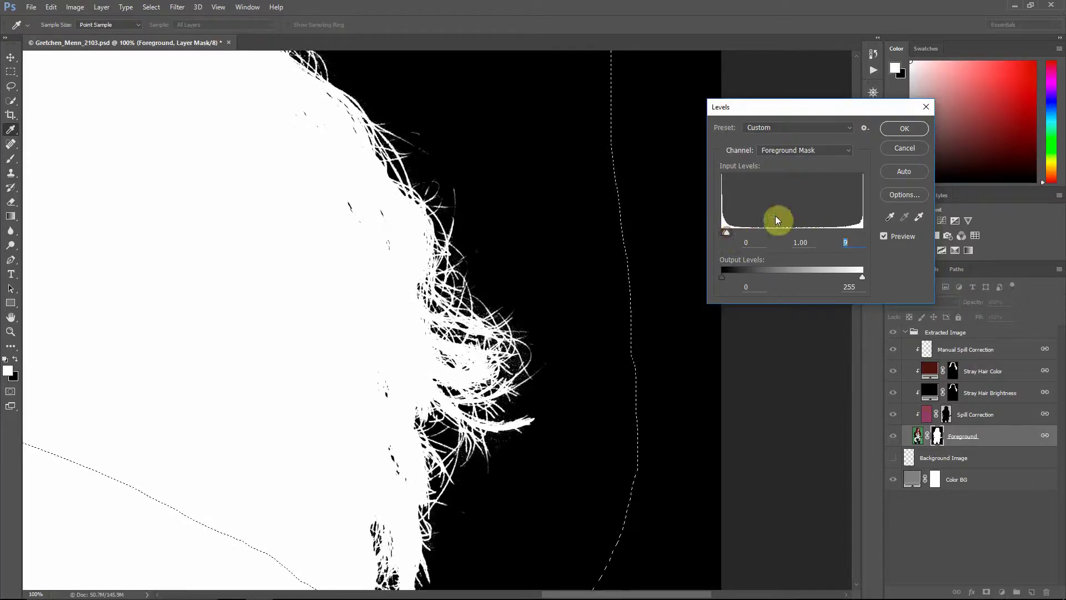
click(903, 128)
key(l)
Step: Return to the composite and hide the four correction layers above Foreground to inspect the stray hair edge up close
click(918, 436)
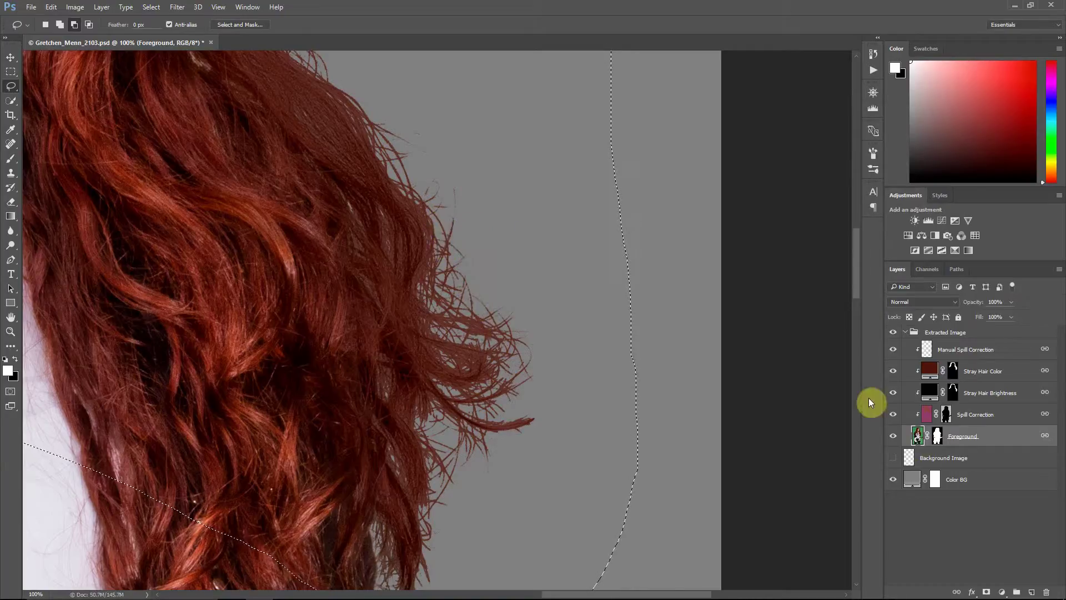
drag(893, 417, 890, 357)
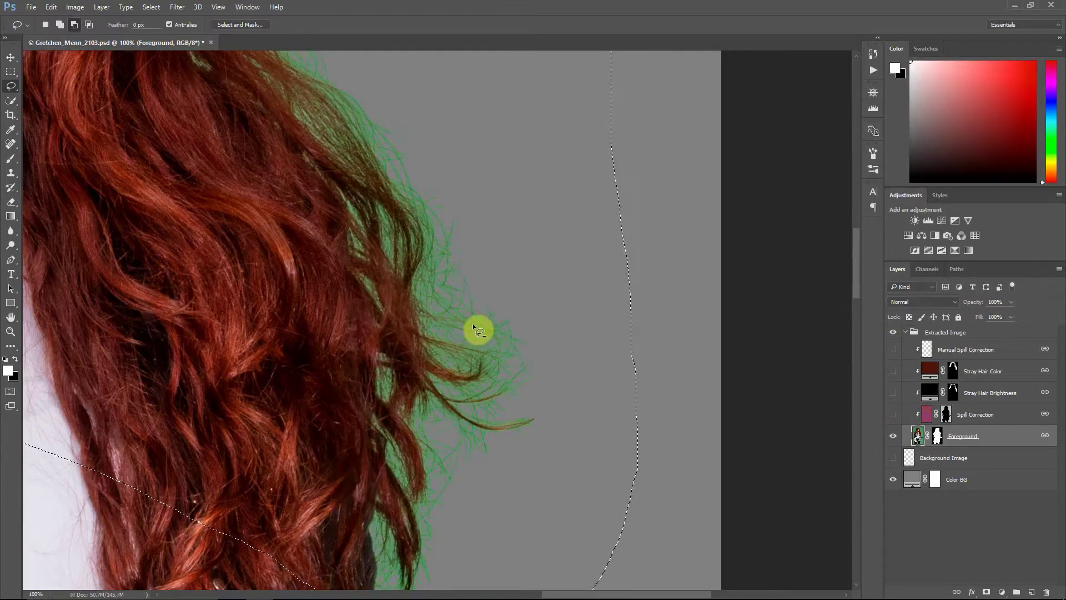
key(ctrl+plus)
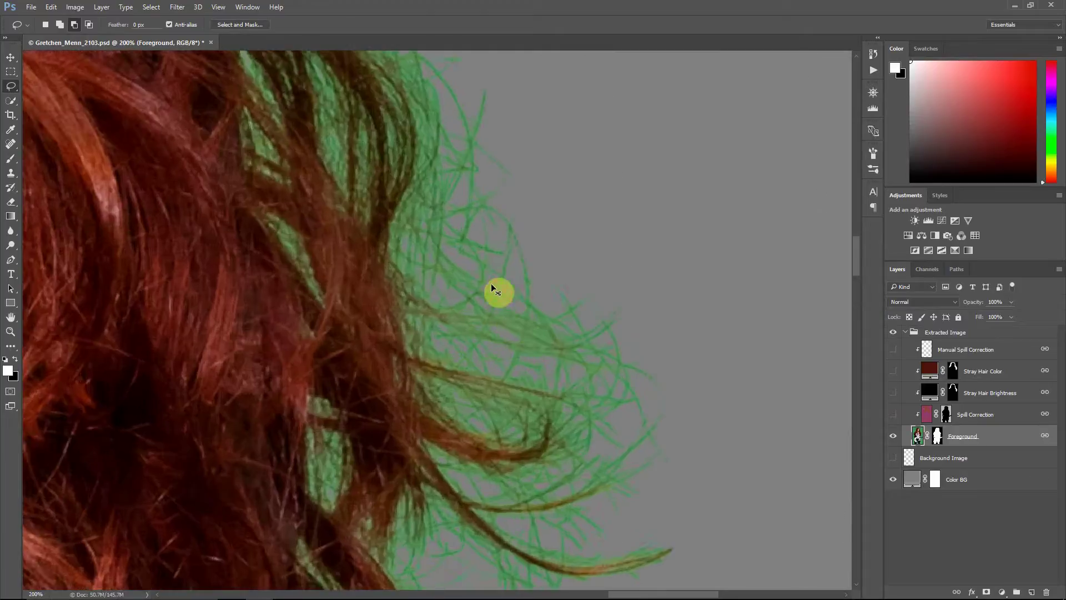
key(ctrl+plus)
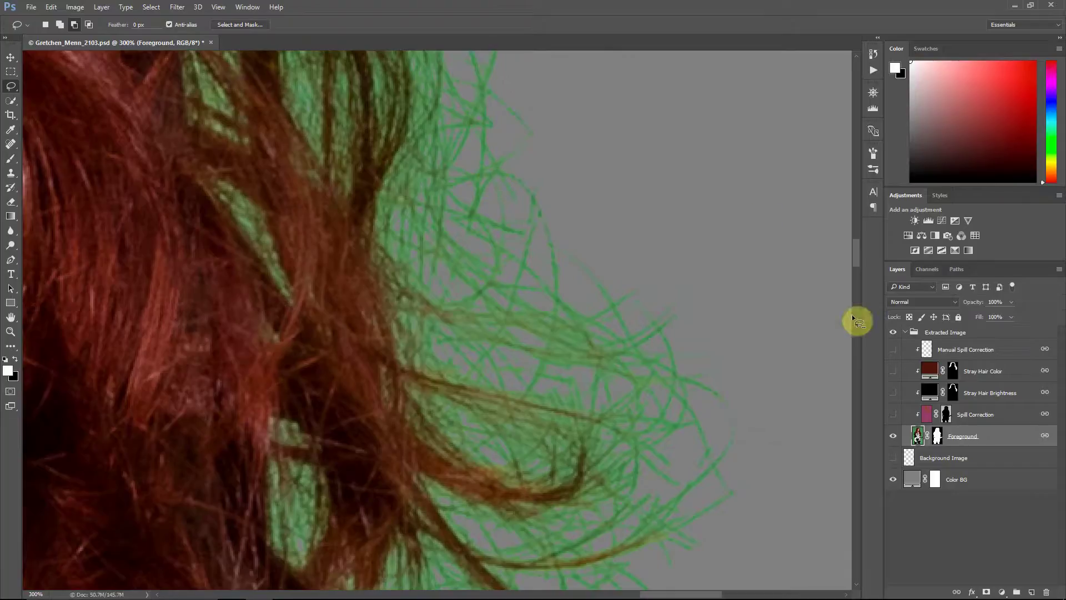
Step: Disable the Foreground layer mask to compare the original hair against the green screen, and enable the mask again
right_click(928, 440)
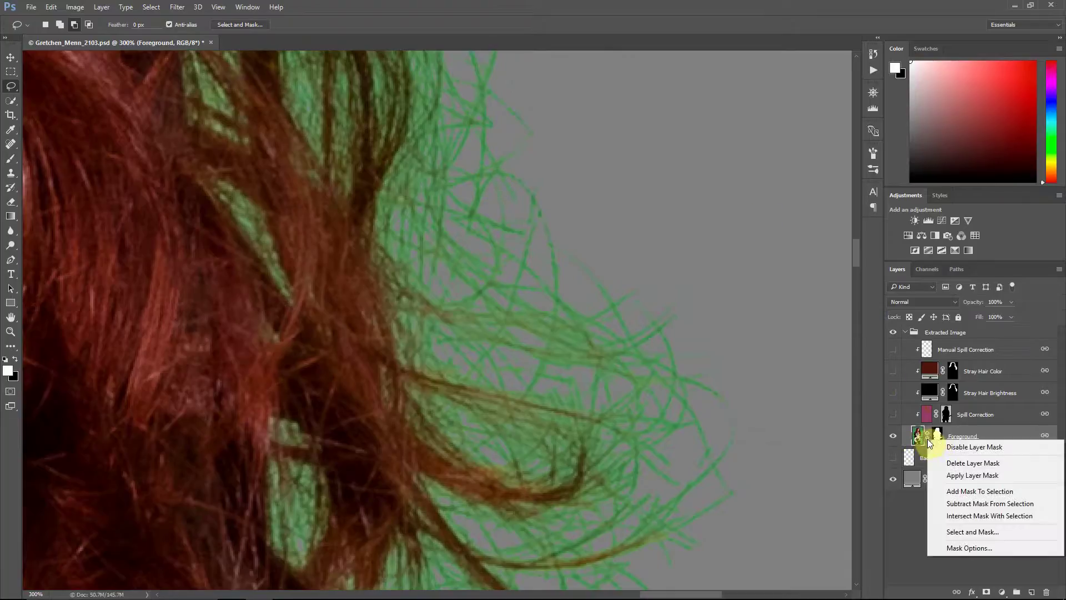
click(956, 447)
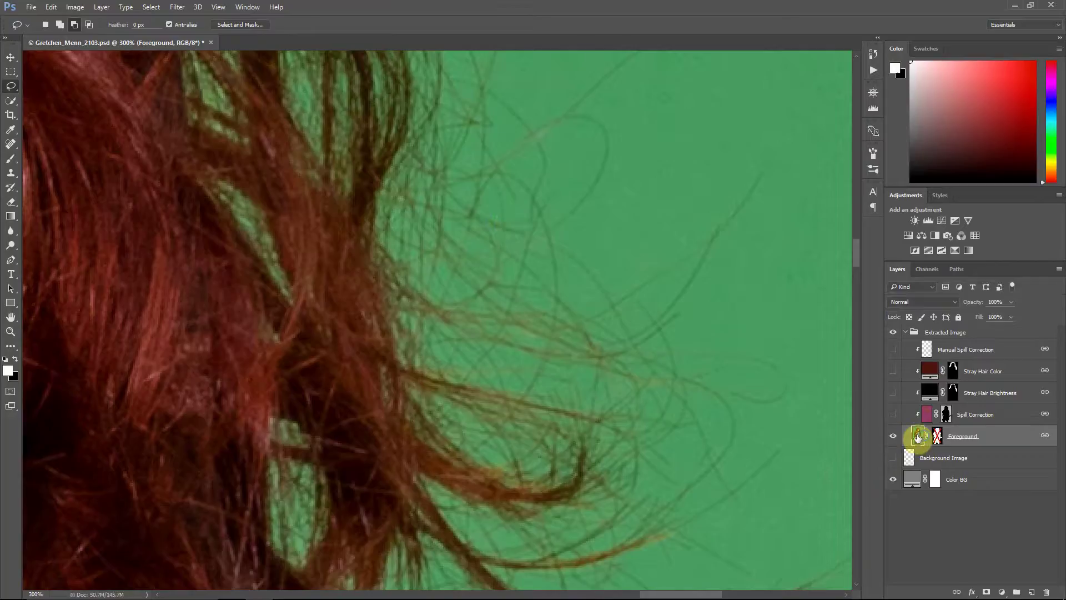
right_click(932, 435)
click(932, 435)
right_click(933, 430)
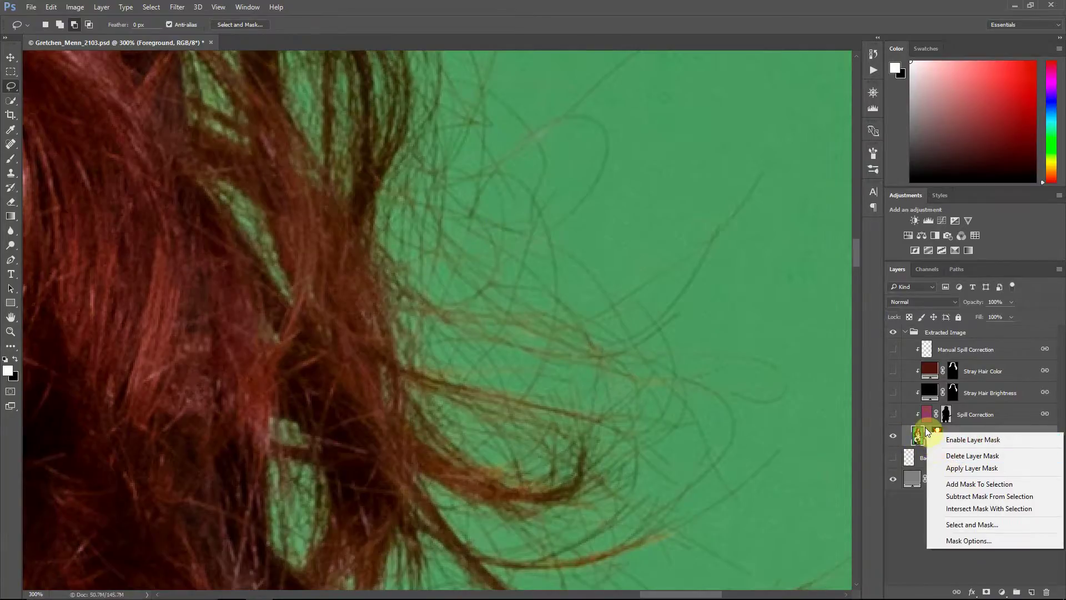
click(947, 441)
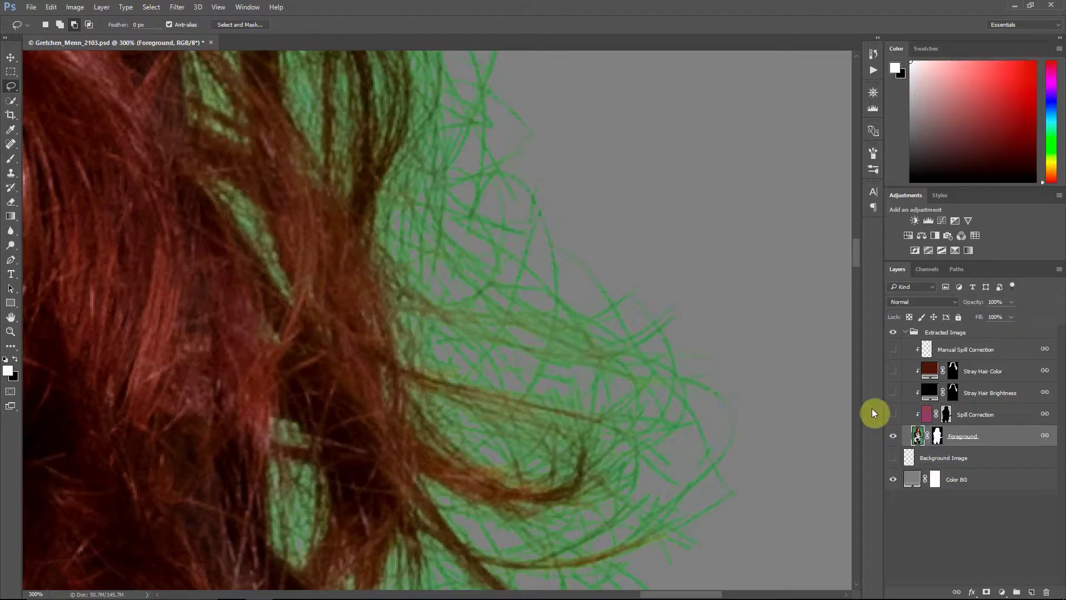
Step: Show the Spill Correction and Stray Hair Brightness layers for comparison, and revert the document to its Open history state
click(892, 414)
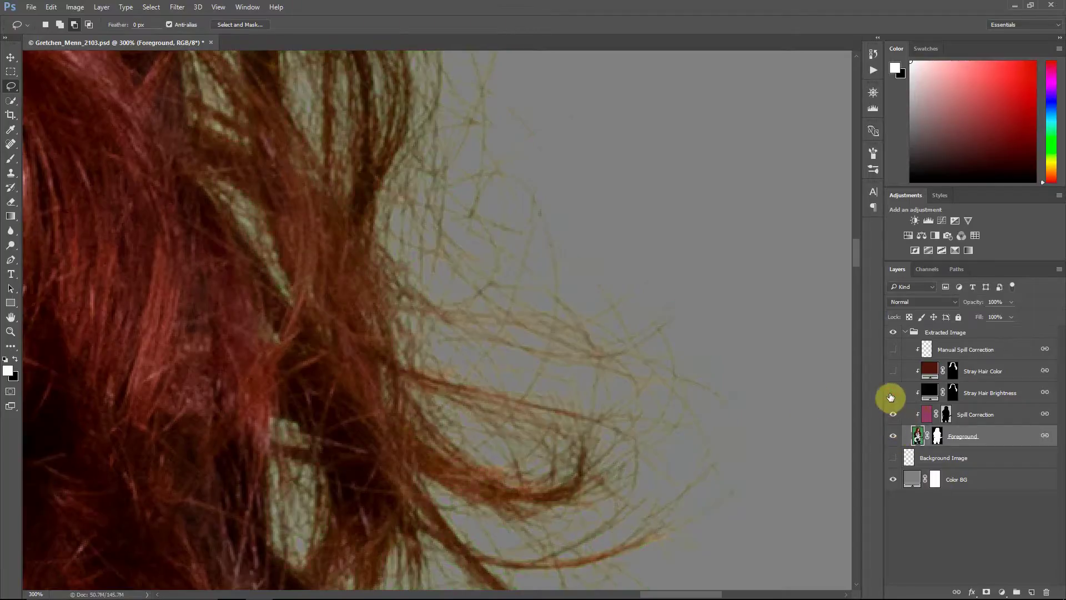
click(892, 392)
click(875, 53)
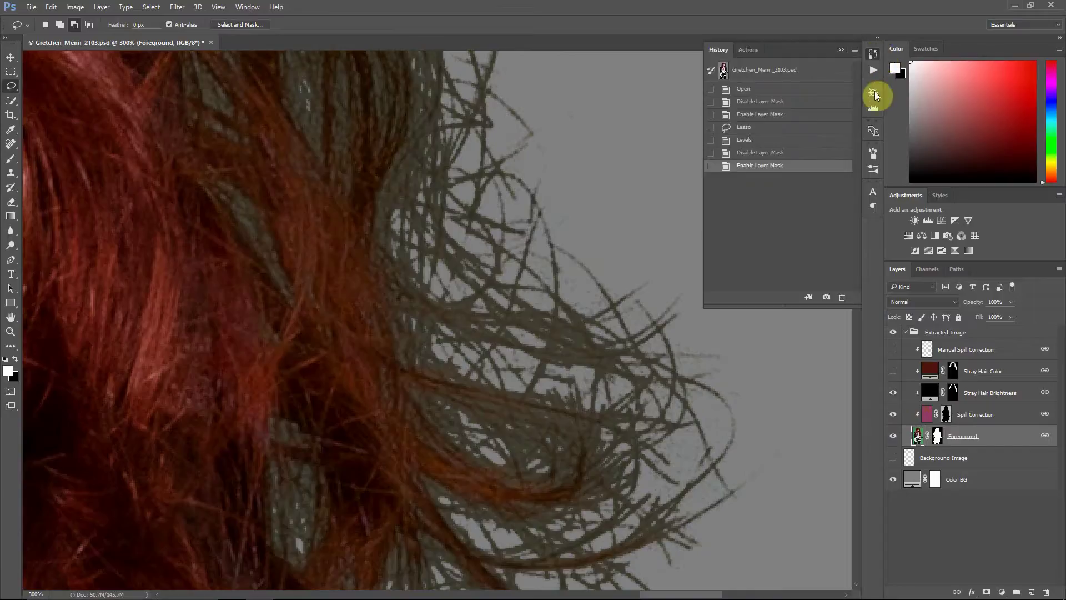
click(762, 91)
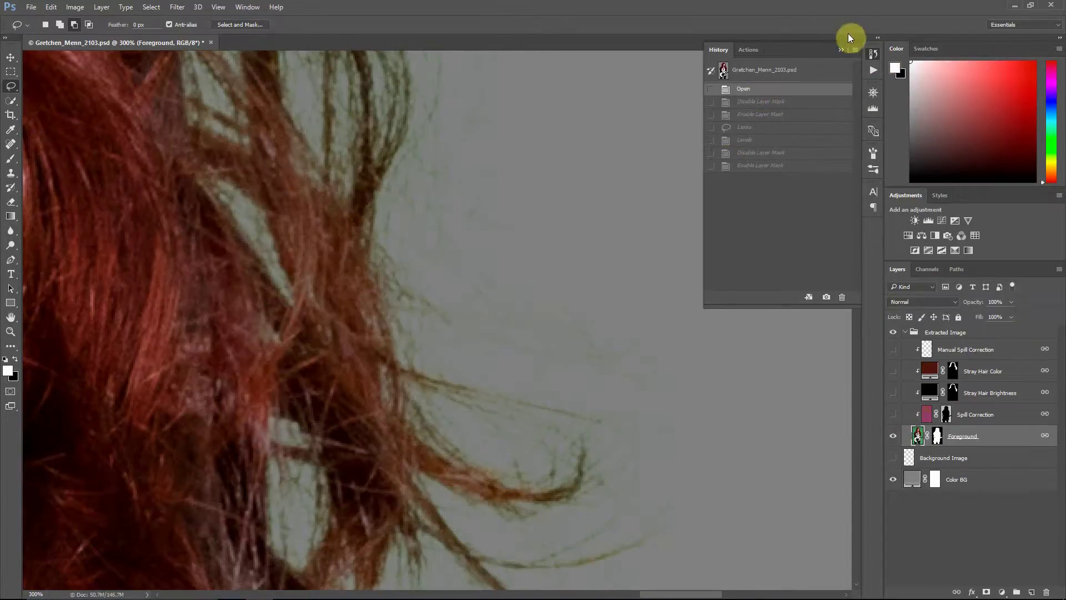
click(842, 49)
key(ctrl+minus)
key(ctrl+minus)
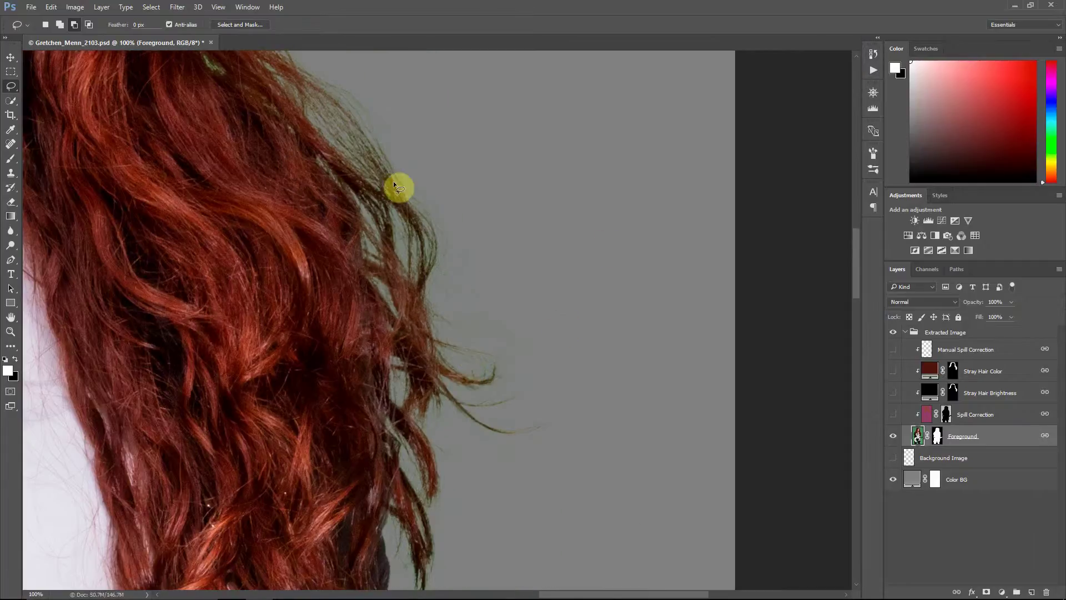
scroll(390, 243, down, 2)
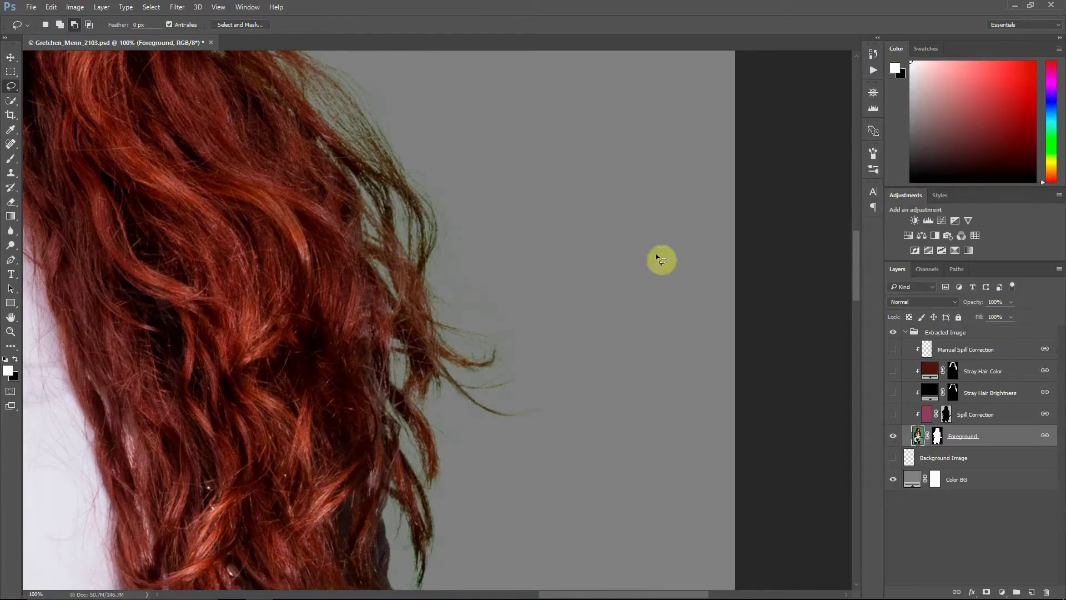
Step: Show the Spill Correction, Stray Hair Brightness, Stray Hair Color and Manual Spill Correction layers, and make the Foreground mask the active target
click(892, 415)
click(892, 393)
click(893, 371)
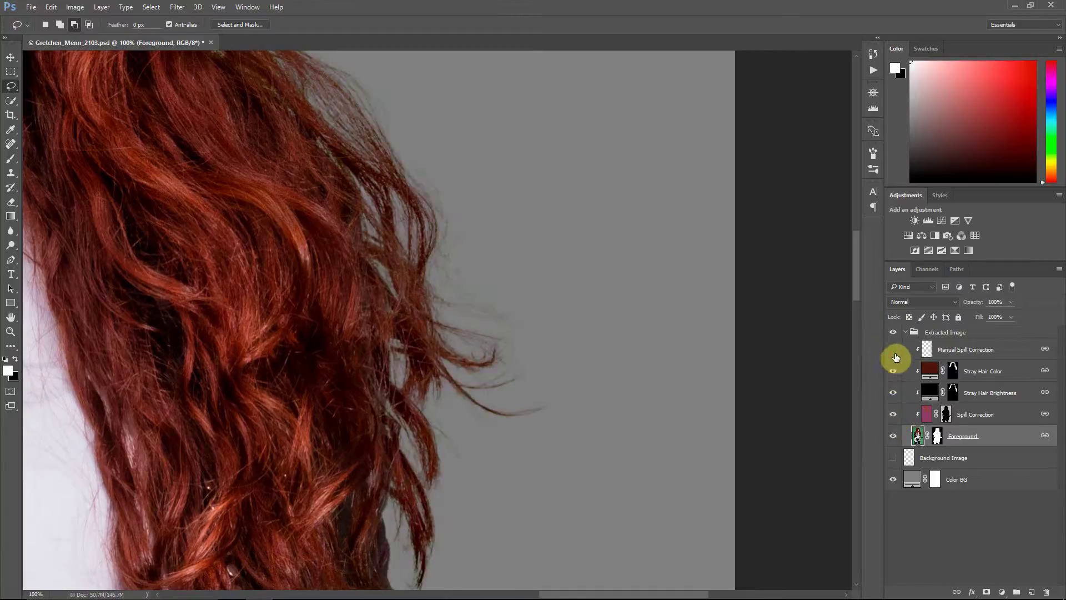
click(892, 349)
click(937, 435)
key(ctrl+0)
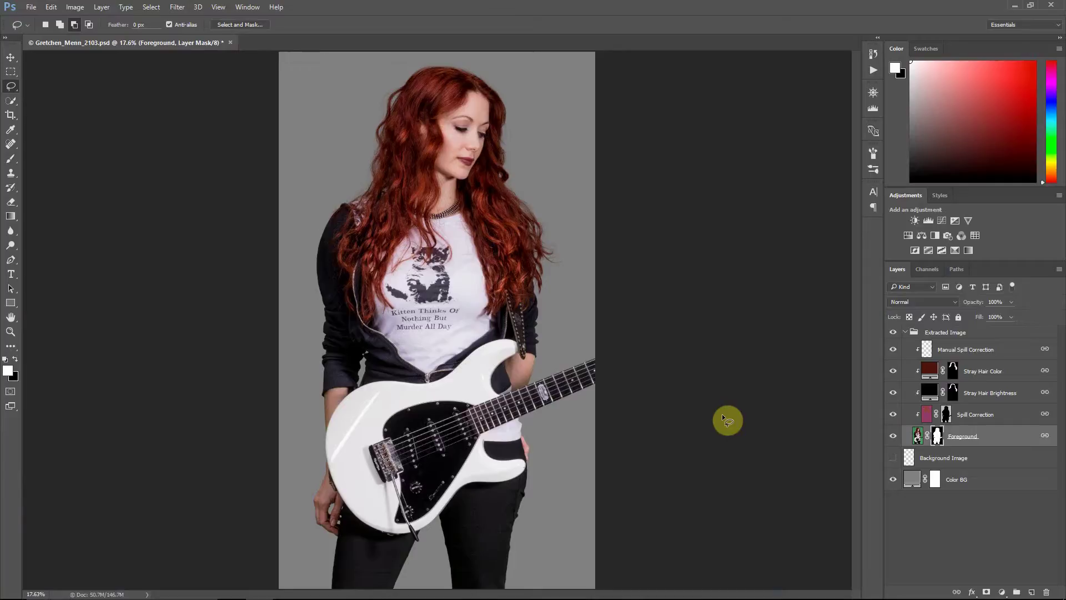
Step: View the Foreground mask by itself and examine the hair edges around the woman's head
alt+click(938, 439)
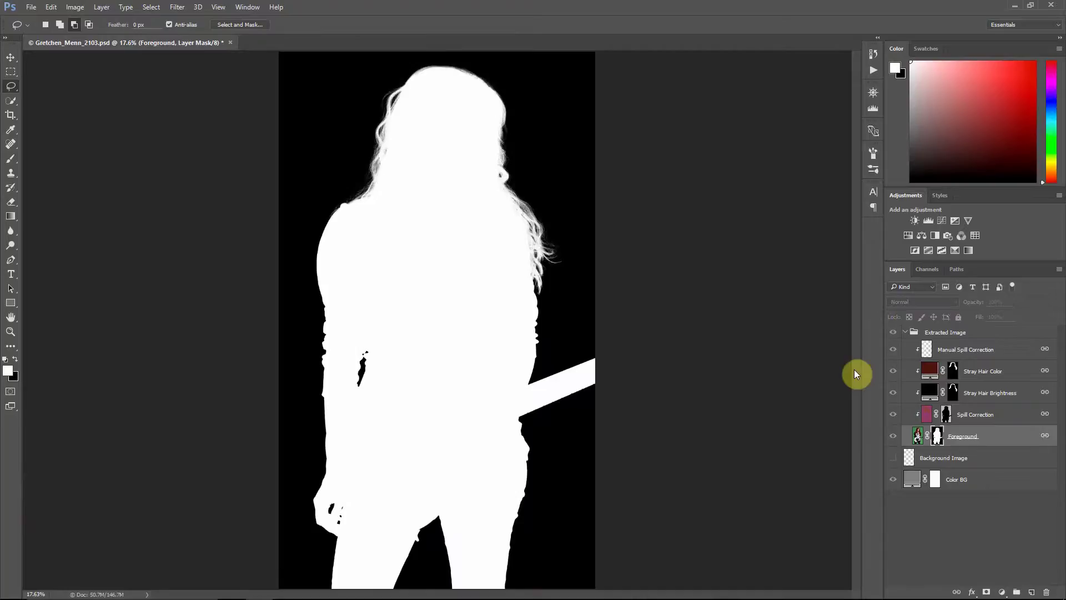
key(ctrl+plus)
key(ctrl+plus)
scroll(856, 301, up, 5)
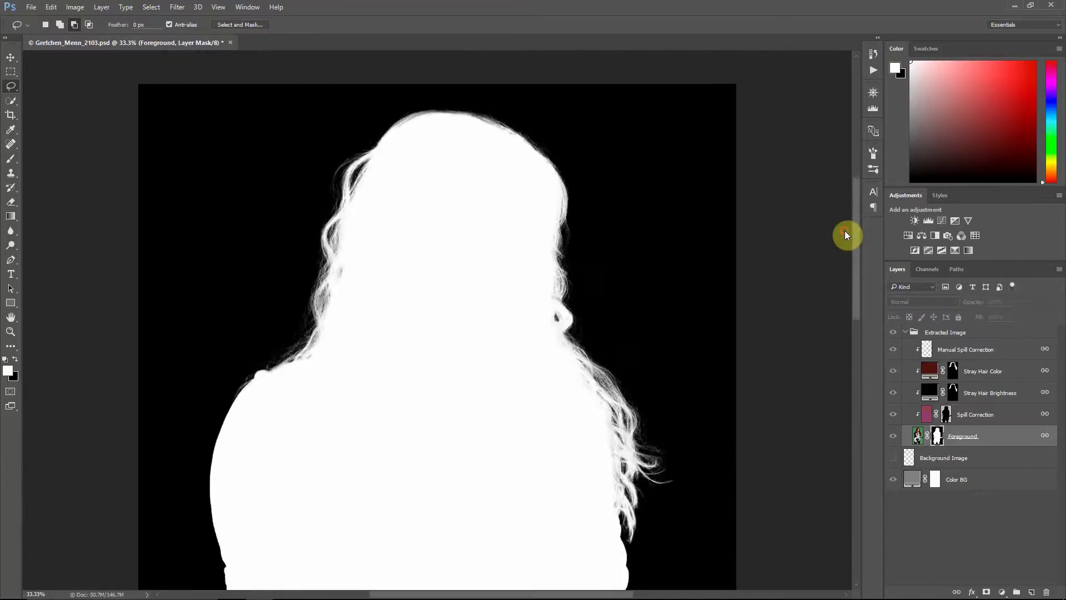
key(ctrl+plus)
scroll(478, 362, up, 4)
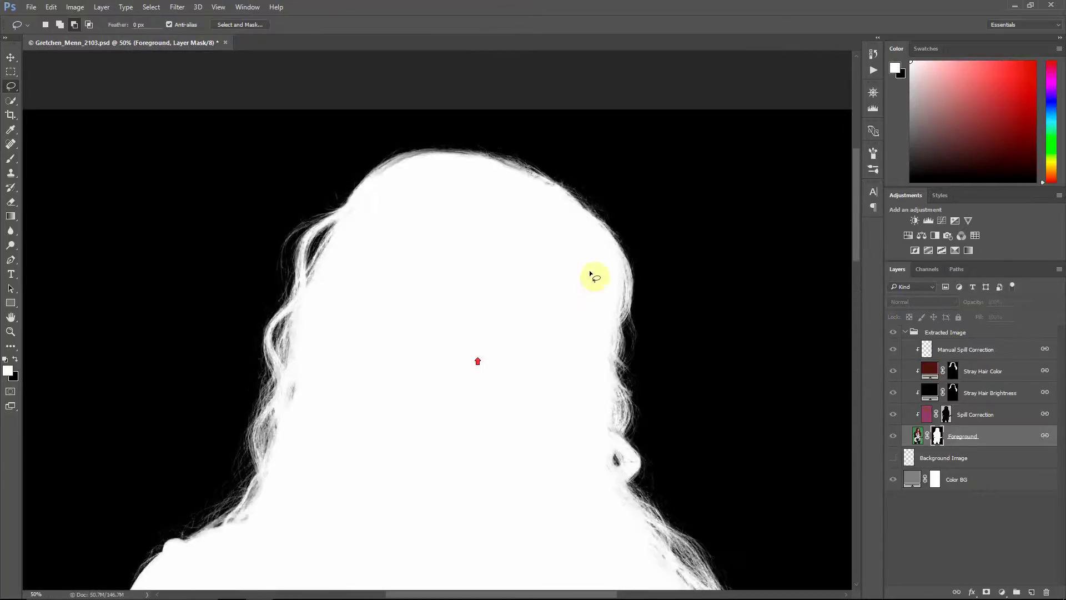
key(ctrl+plus)
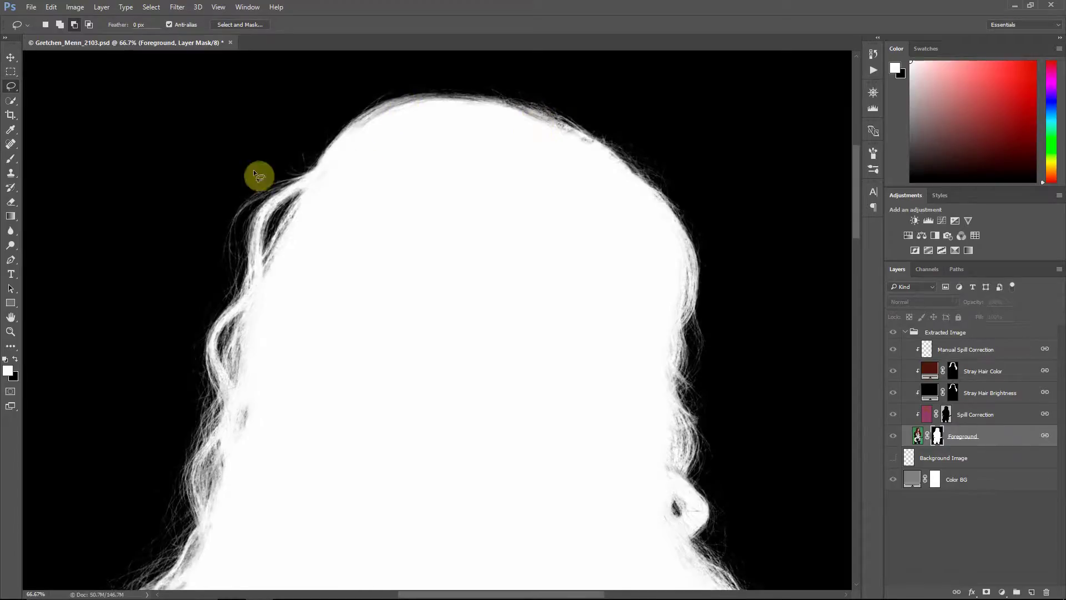
Step: Try painting white over the crown hair edge of the Foreground mask with the Brush in Lighten mode, and check the composite
click(12, 160)
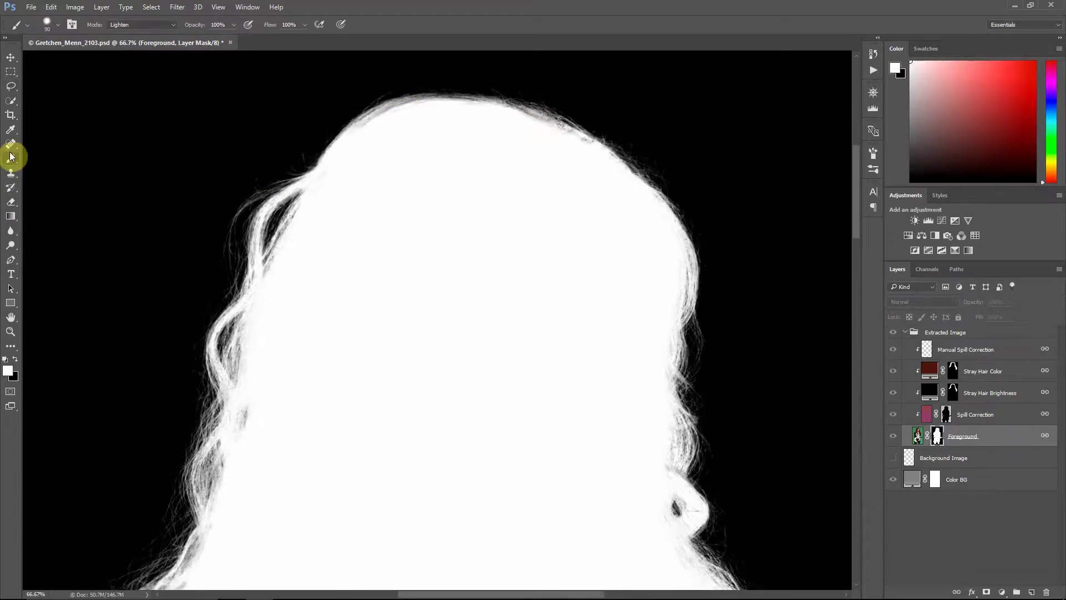
mouse_move(395, 122)
mouse_down()
mouse_move(440, 112)
mouse_move(394, 126)
mouse_move(497, 116)
mouse_move(425, 116)
mouse_move(483, 118)
mouse_move(435, 116)
mouse_move(478, 107)
mouse_move(432, 107)
mouse_up()
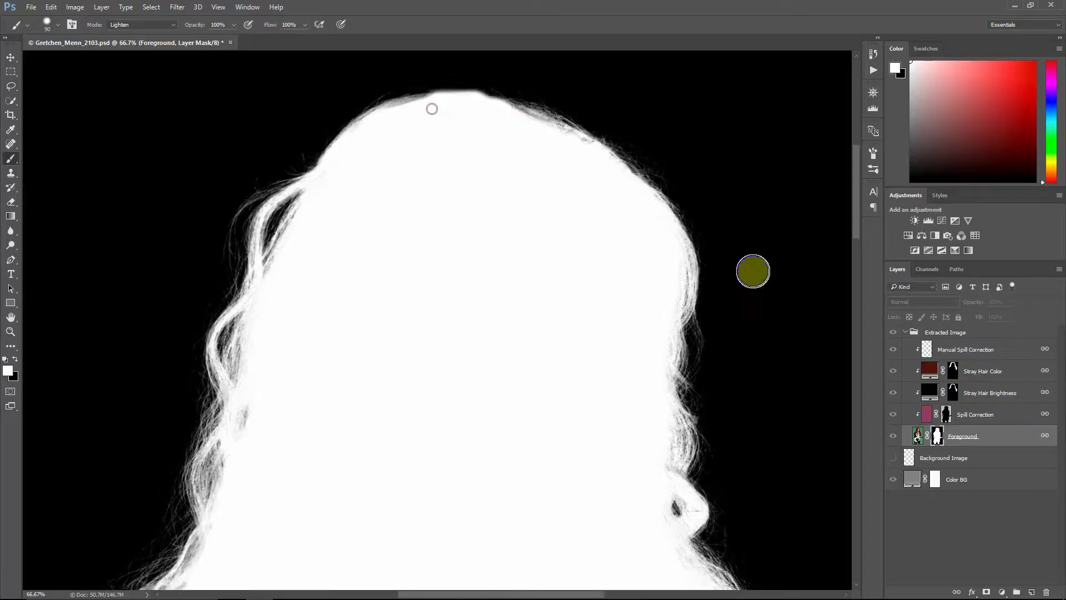
click(917, 435)
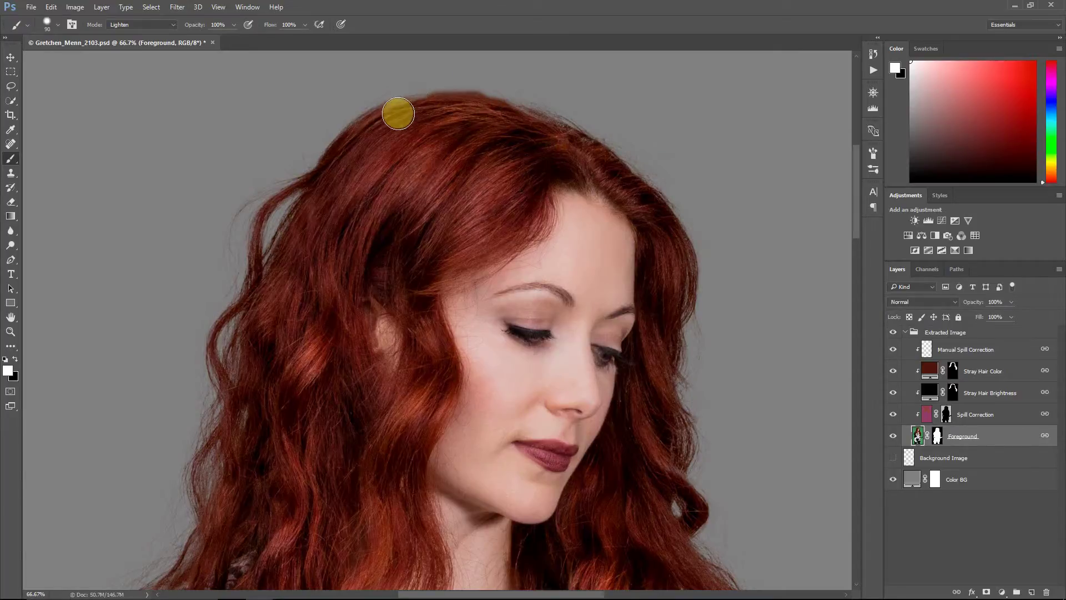
Step: Undo the brush stroke by reverting to the Open history state, and view the Foreground mask by itself again
click(871, 57)
click(760, 90)
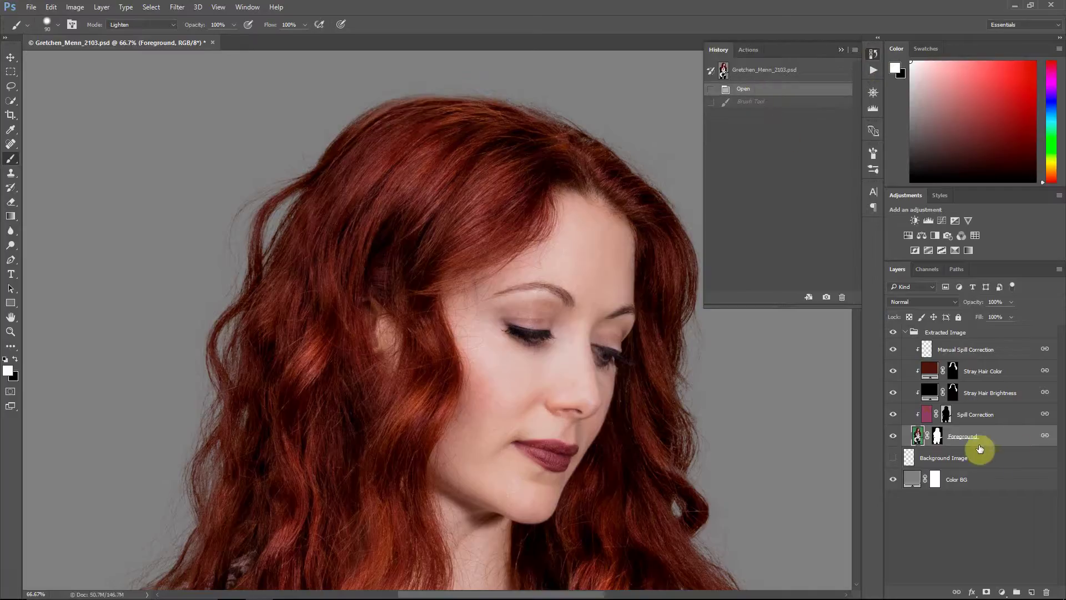
alt+click(937, 435)
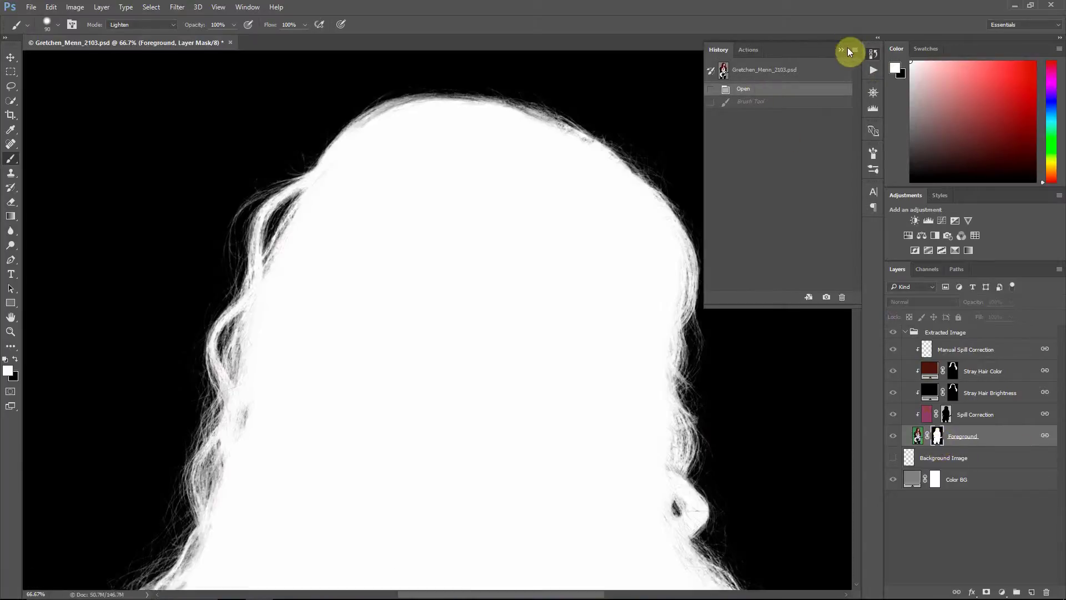
click(841, 50)
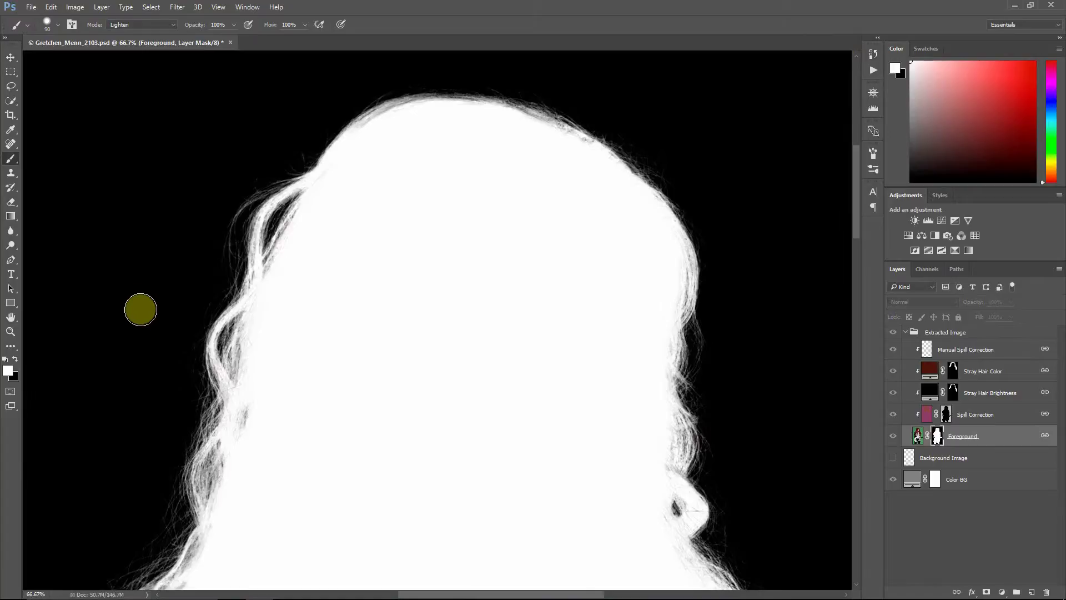
Step: Try lightening the crown hair edge of the Foreground mask with the Dodge tool set to Highlights at 25% exposure, in mask view and composite view
click(12, 246)
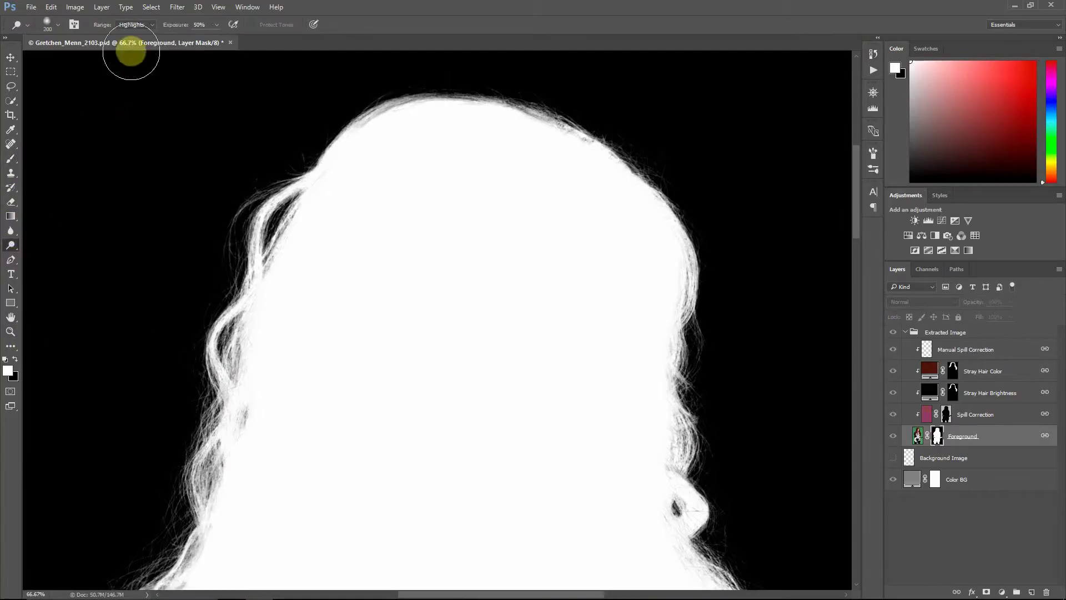
click(147, 25)
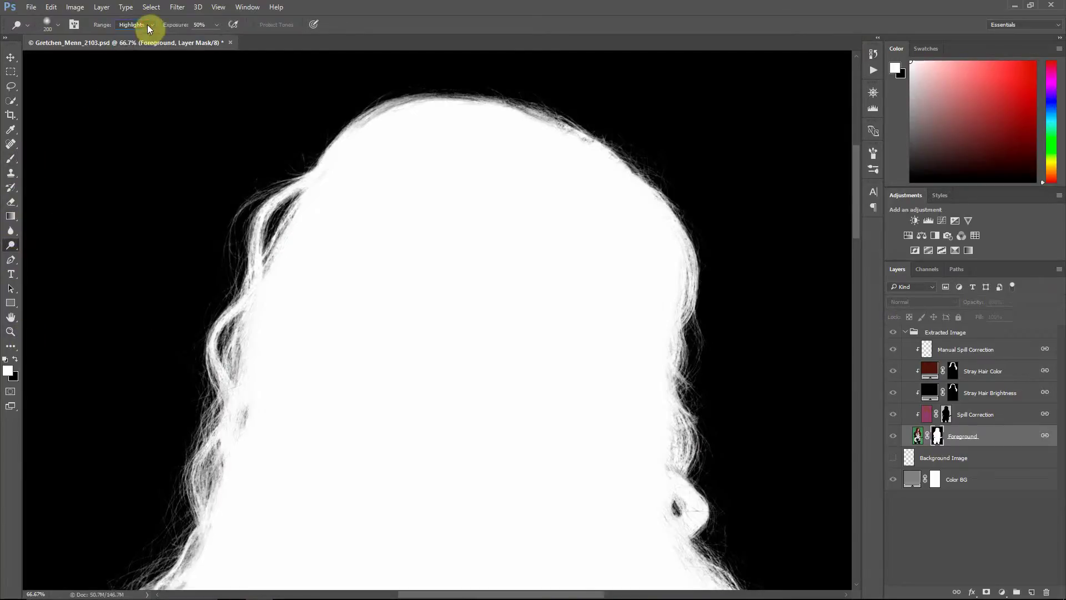
drag(214, 28, 176, 22)
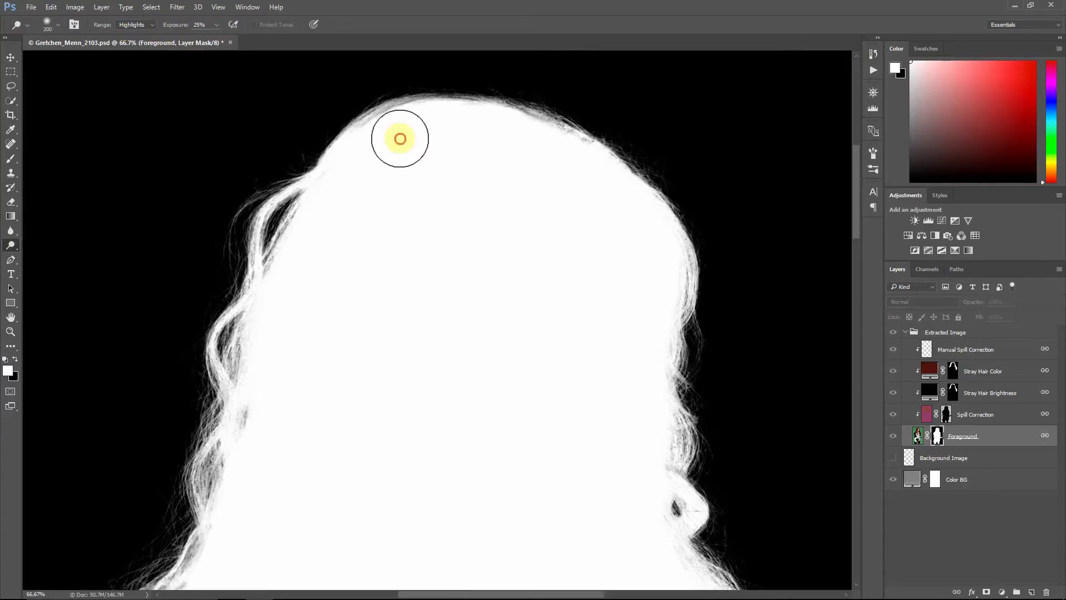
mouse_move(403, 102)
mouse_down()
mouse_move(394, 139)
mouse_move(415, 103)
mouse_move(408, 119)
mouse_move(432, 100)
mouse_move(537, 109)
mouse_move(387, 120)
mouse_move(468, 116)
mouse_move(416, 105)
mouse_move(480, 100)
mouse_move(321, 150)
mouse_move(424, 134)
mouse_move(403, 123)
mouse_move(431, 132)
mouse_move(283, 91)
mouse_up()
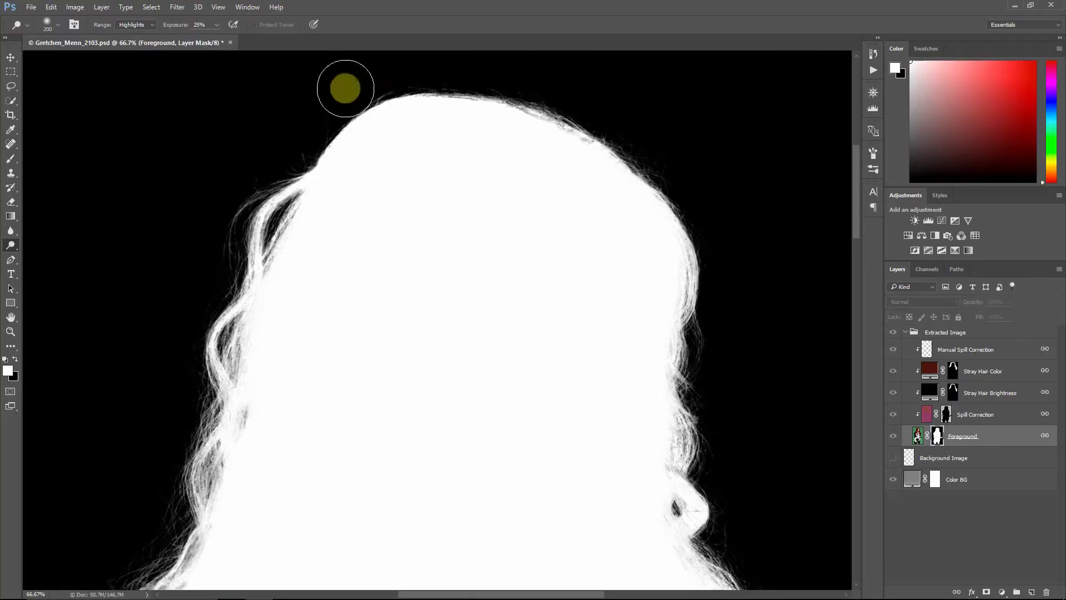
mouse_move(360, 106)
mouse_down()
mouse_move(348, 111)
mouse_move(376, 144)
mouse_move(370, 156)
mouse_move(301, 95)
mouse_up()
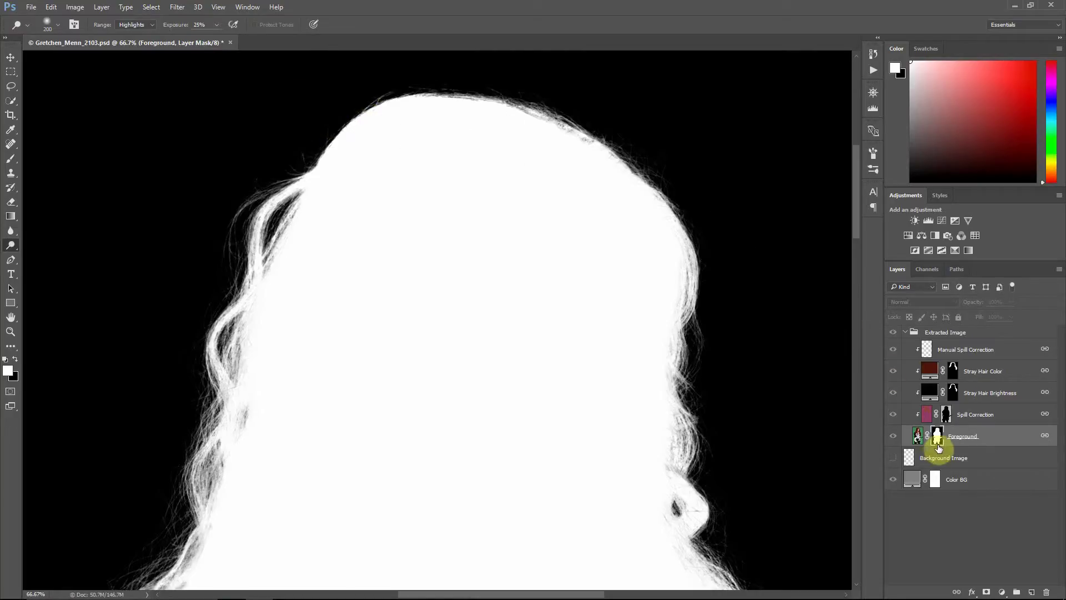
click(918, 438)
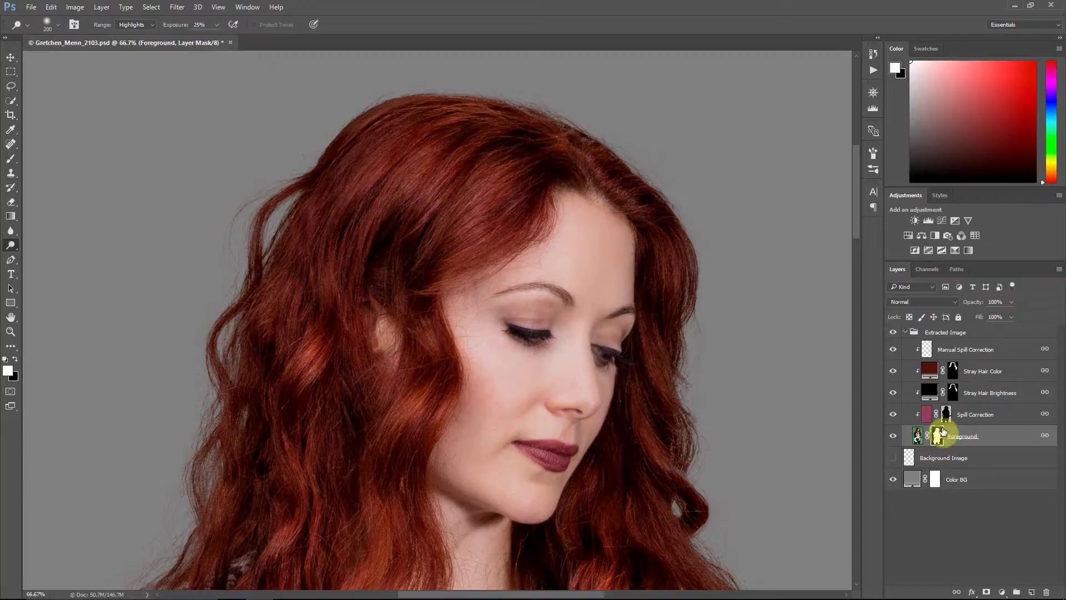
mouse_move(509, 109)
mouse_down()
mouse_move(594, 145)
mouse_move(469, 90)
mouse_move(576, 138)
mouse_move(559, 125)
mouse_move(484, 105)
mouse_move(552, 127)
mouse_move(618, 168)
mouse_move(547, 108)
mouse_move(594, 151)
mouse_up()
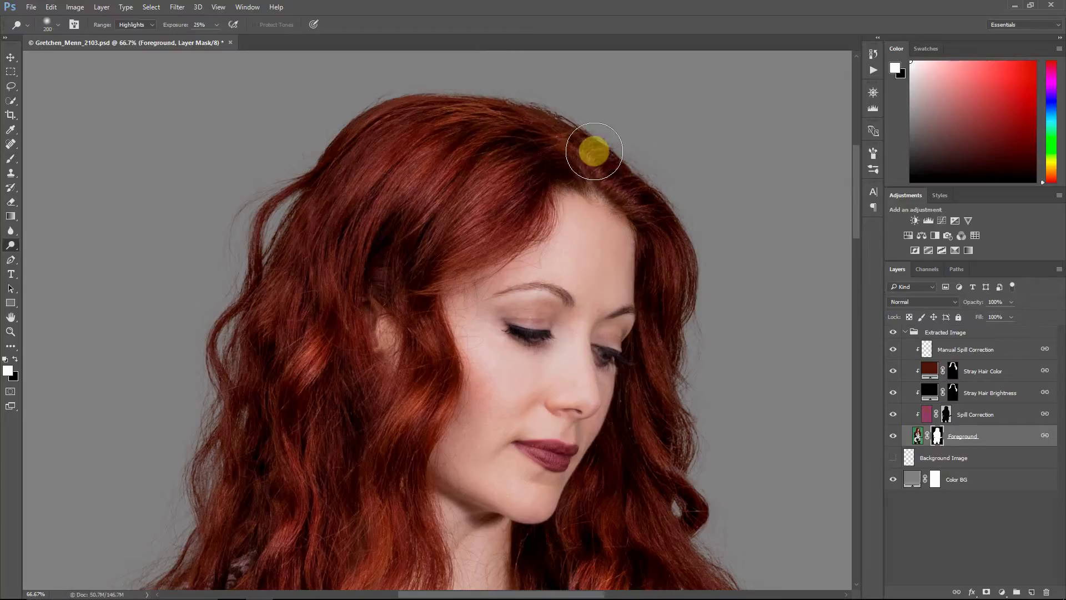
Step: Try dodging the Foreground mask over the stray hair strands beside the woman's shoulder, with the range at Highlights and exposure at 50%
scroll(304, 281, down, 3)
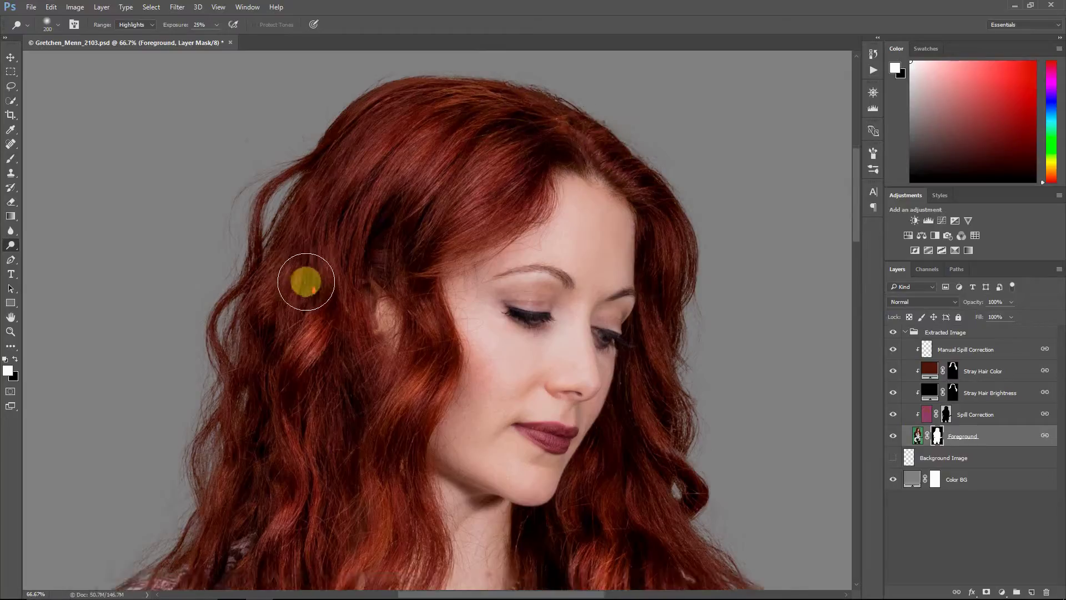
drag(322, 256, 326, 256)
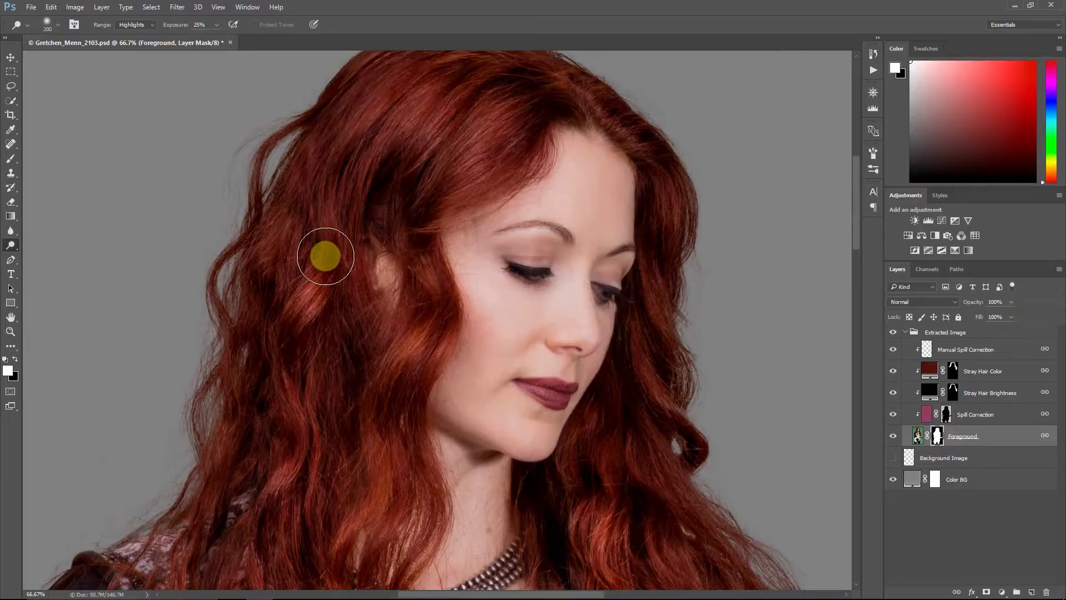
scroll(324, 261, down, 3)
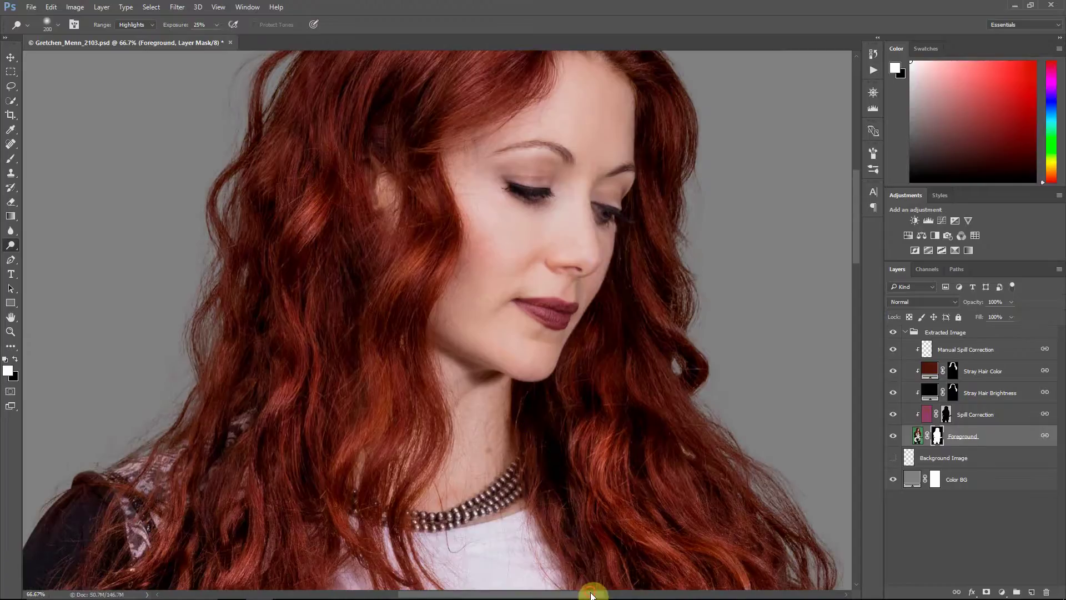
drag(591, 593, 662, 593)
scroll(667, 488, down, 8)
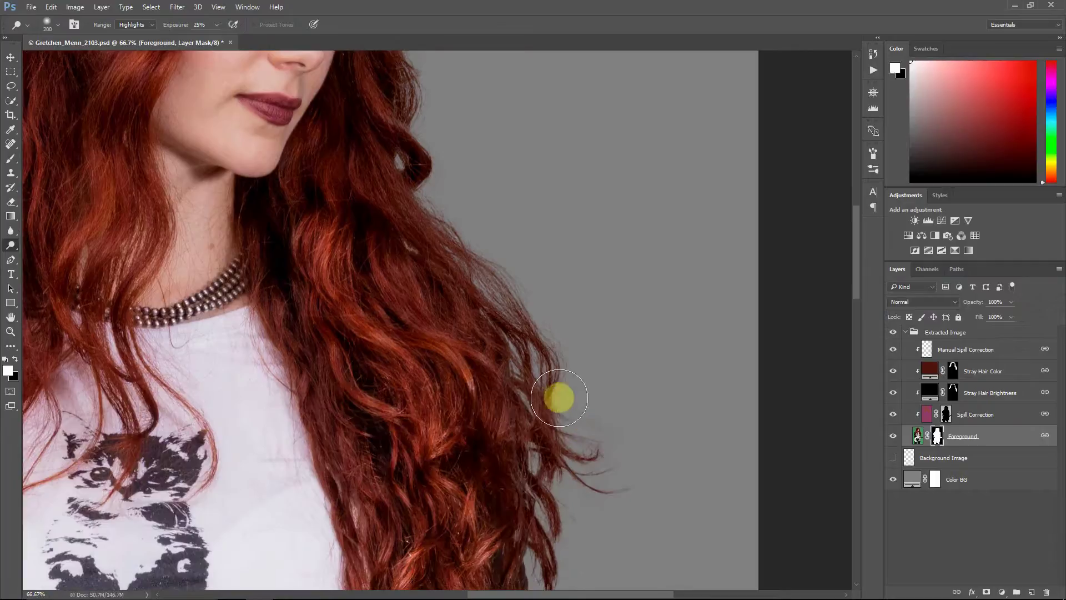
scroll(643, 431, down, 1)
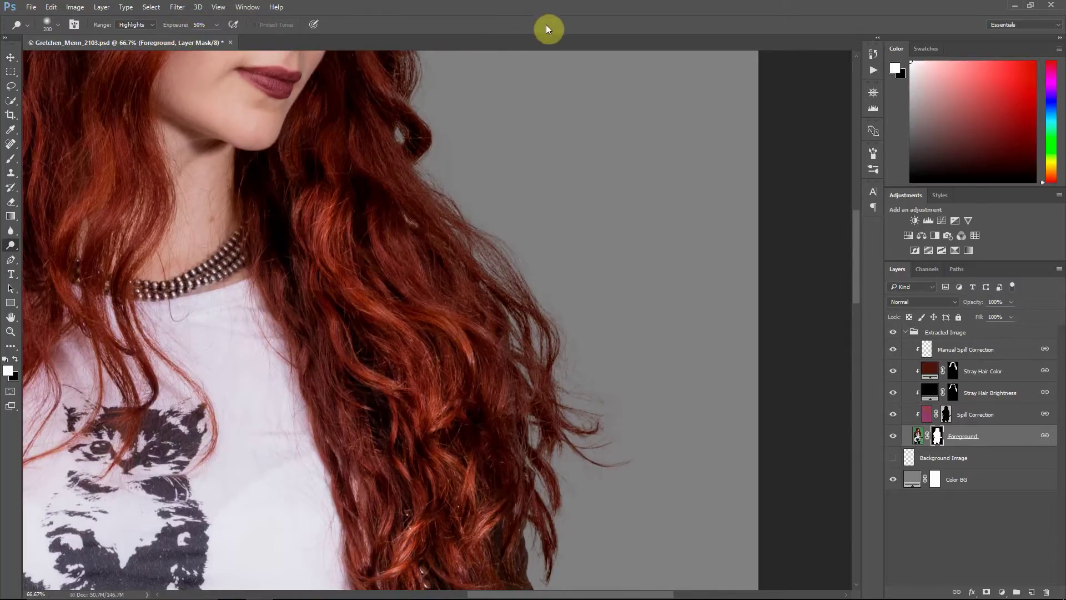
key(ctrl+plus)
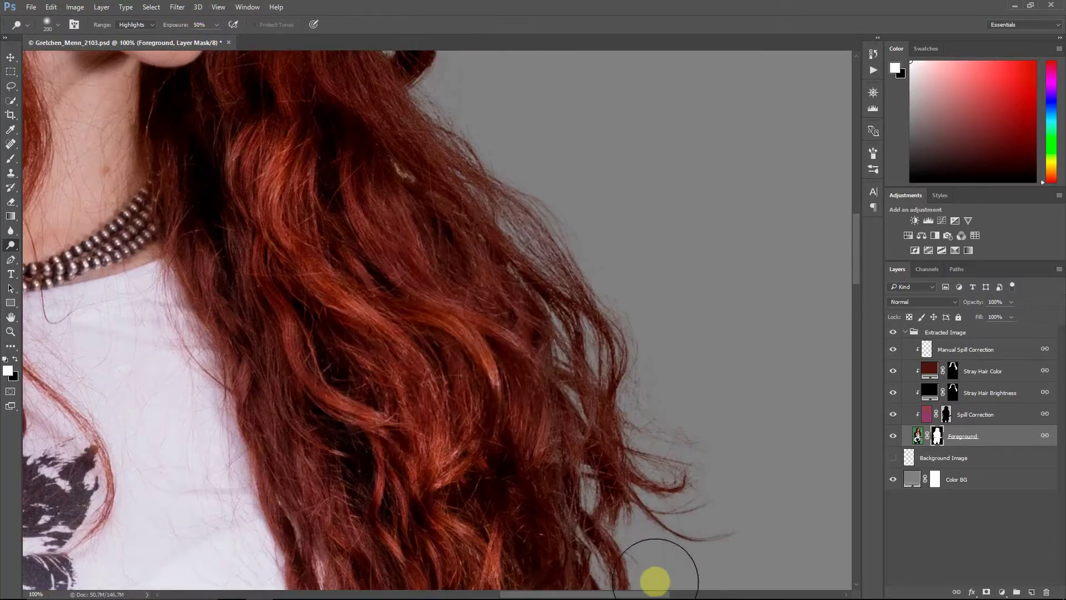
scroll(666, 580, down, 5)
scroll(680, 500, right, 5)
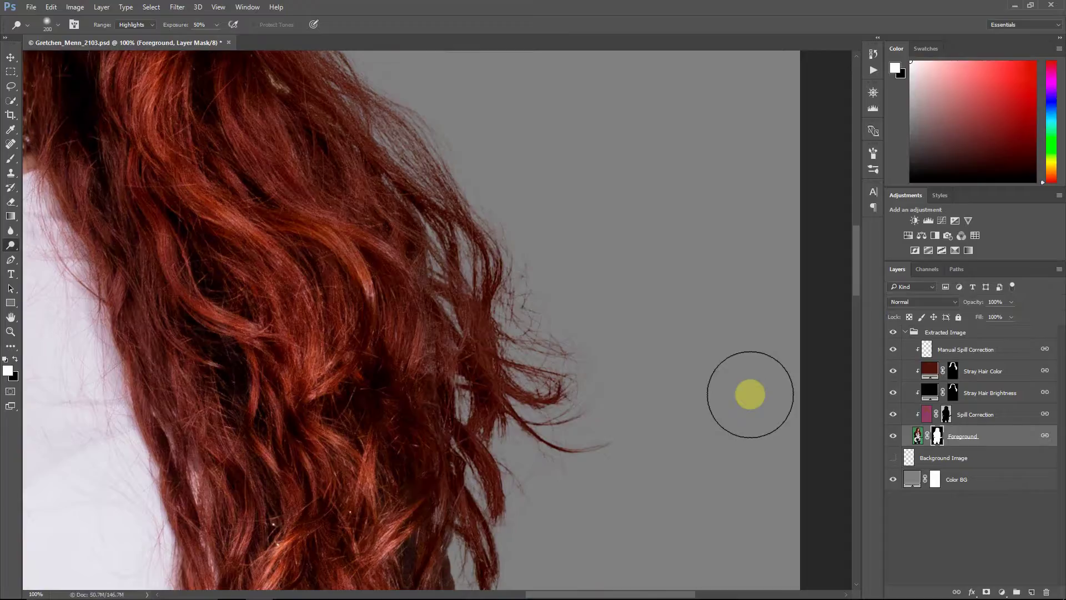
Step: Preview the stray hair against dark grey (333333), light grey (cecece) and white (ffffff) fills of the Color BG layer
double_click(911, 484)
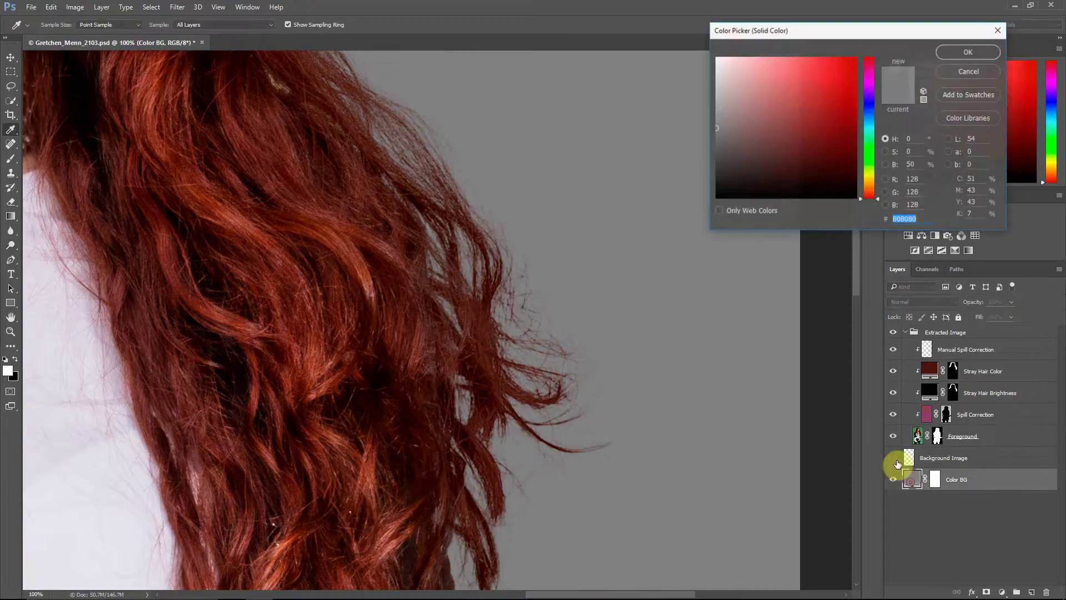
drag(756, 142, 702, 166)
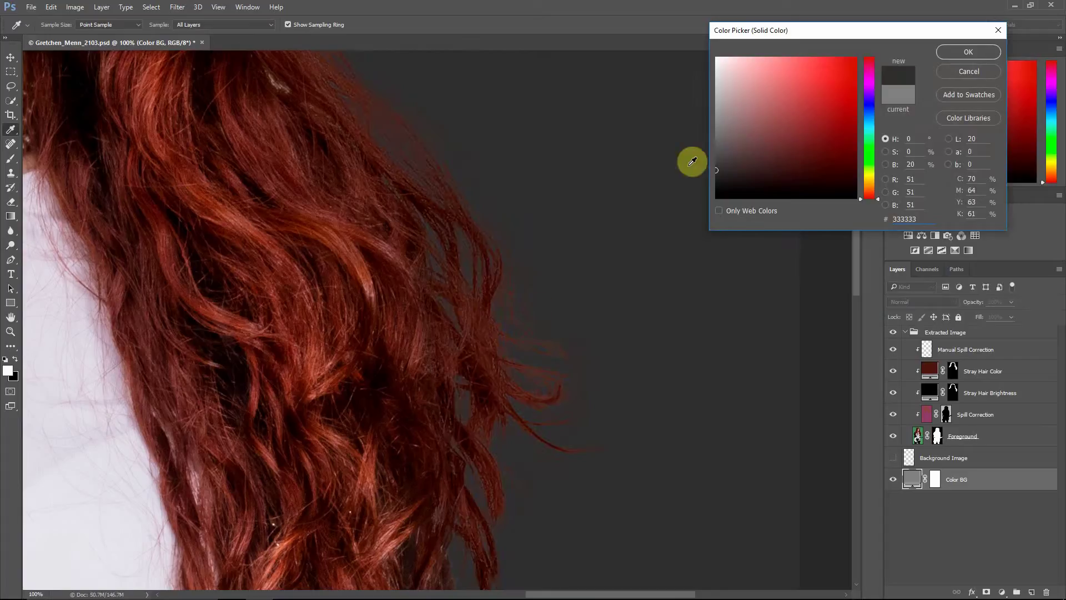
drag(717, 136, 704, 83)
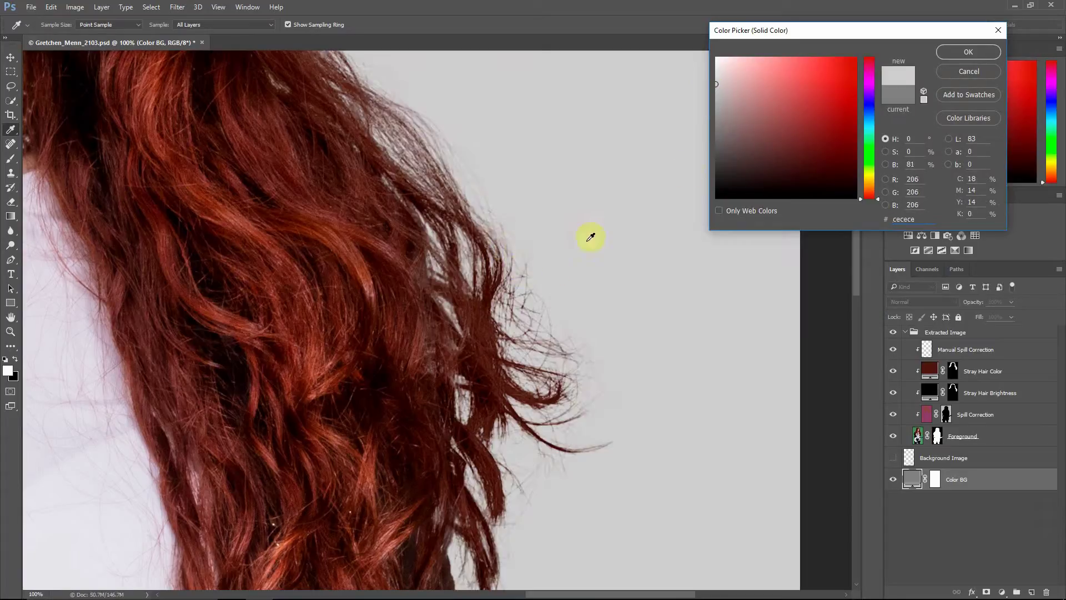
drag(721, 112, 706, 41)
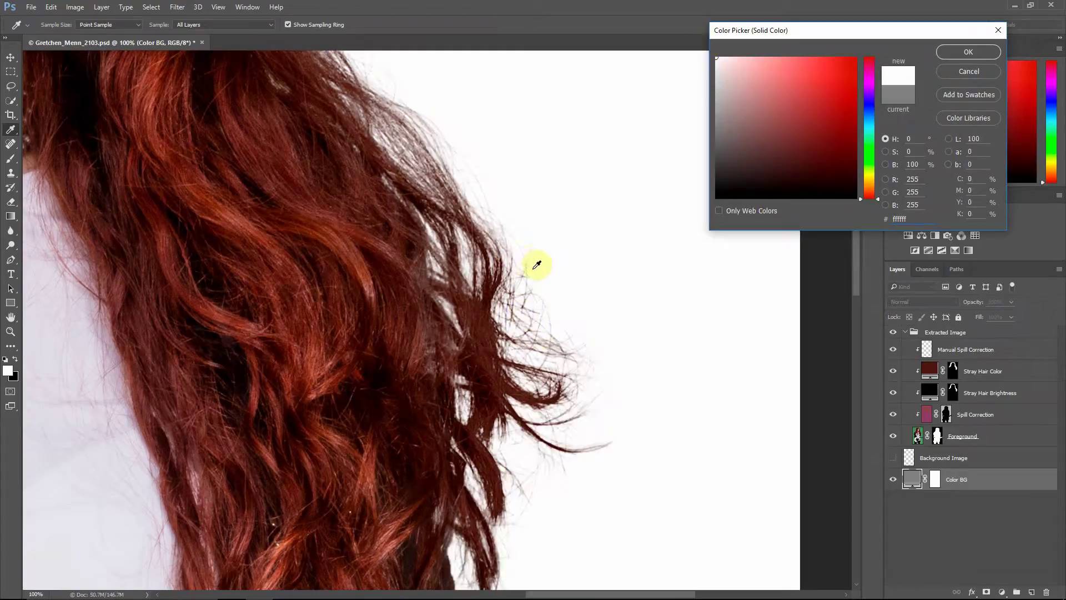
click(710, 171)
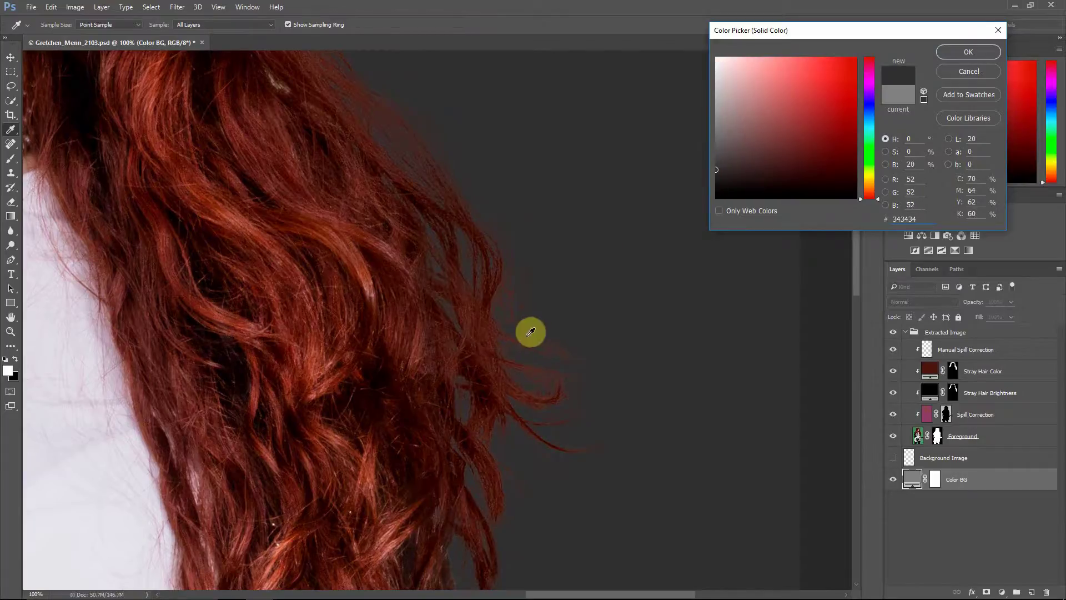
drag(731, 158, 707, 142)
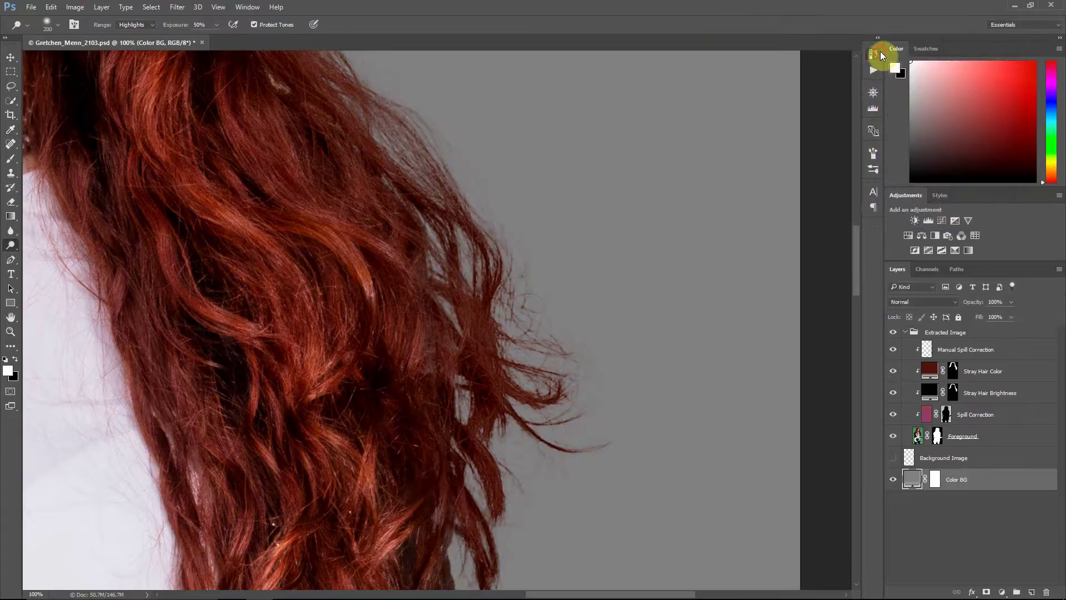
Step: Undo all Dodge strokes, including a test stroke beside the hair, by reverting to the Open history state
click(879, 53)
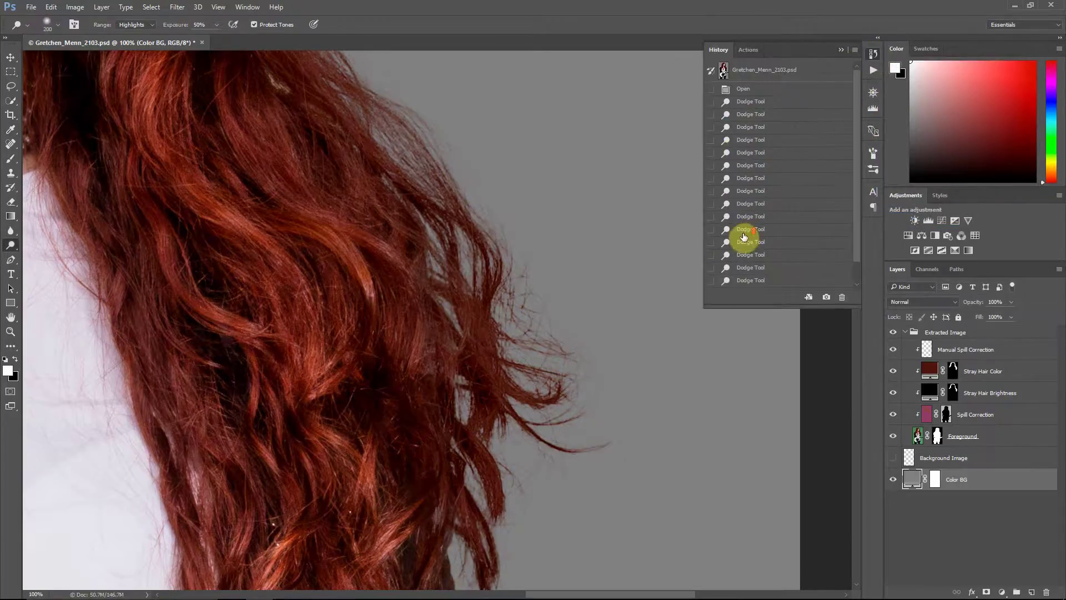
click(768, 90)
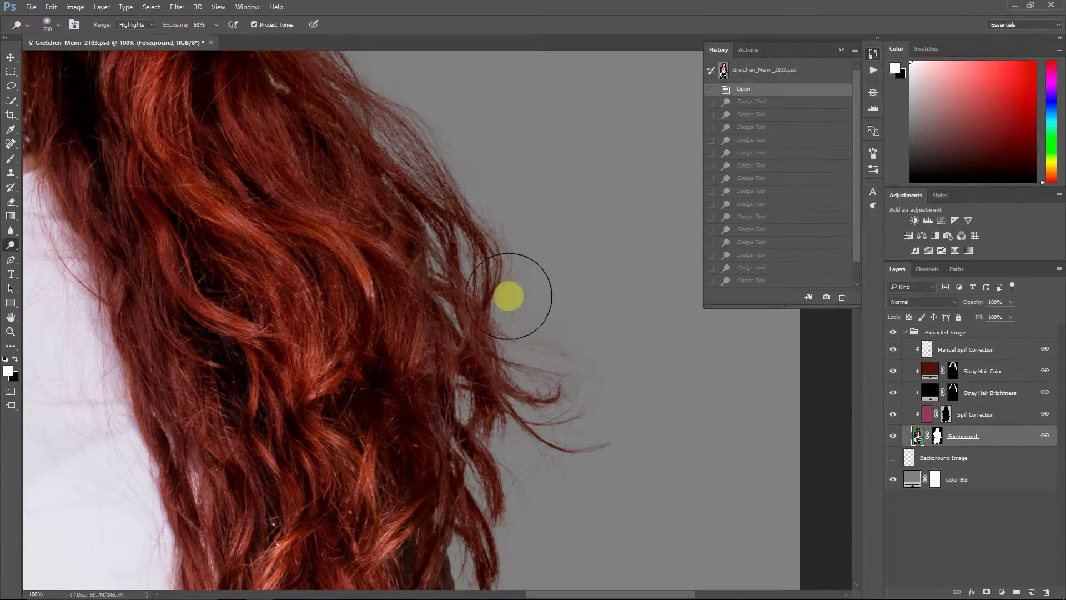
click(648, 373)
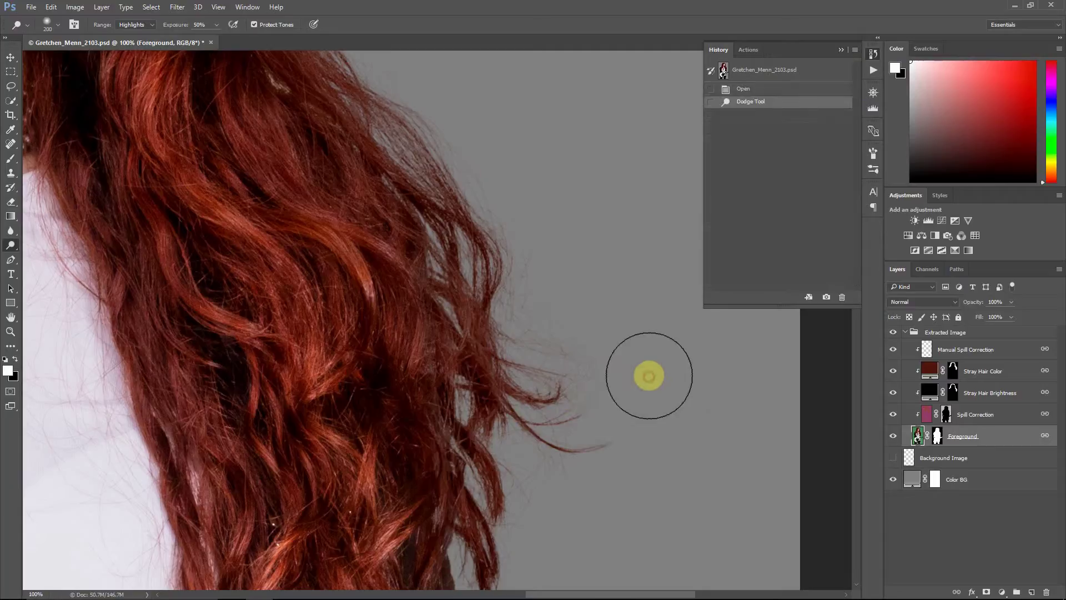
click(747, 90)
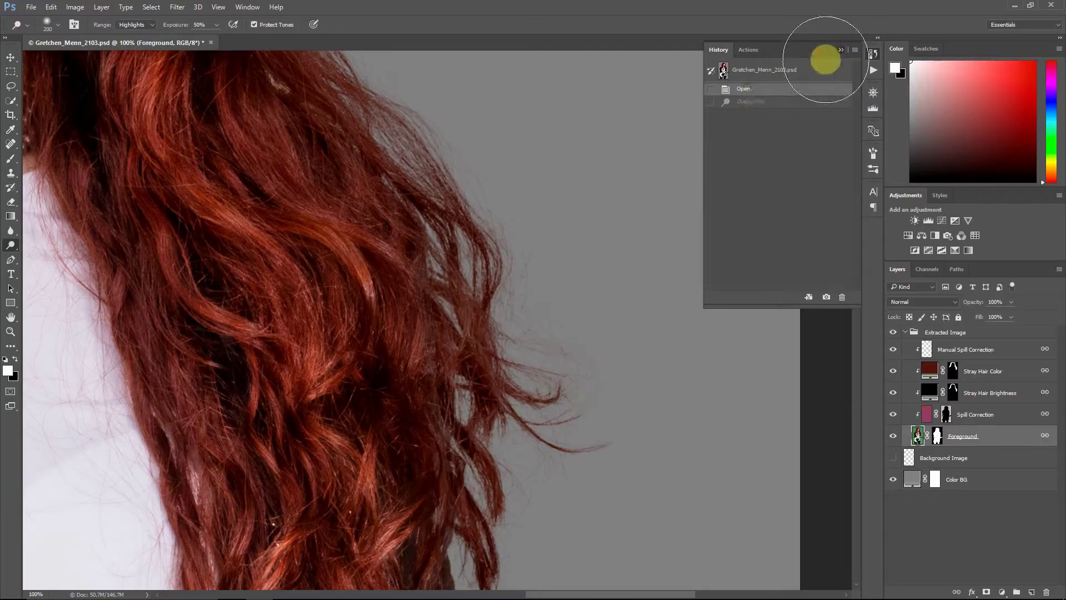
click(841, 49)
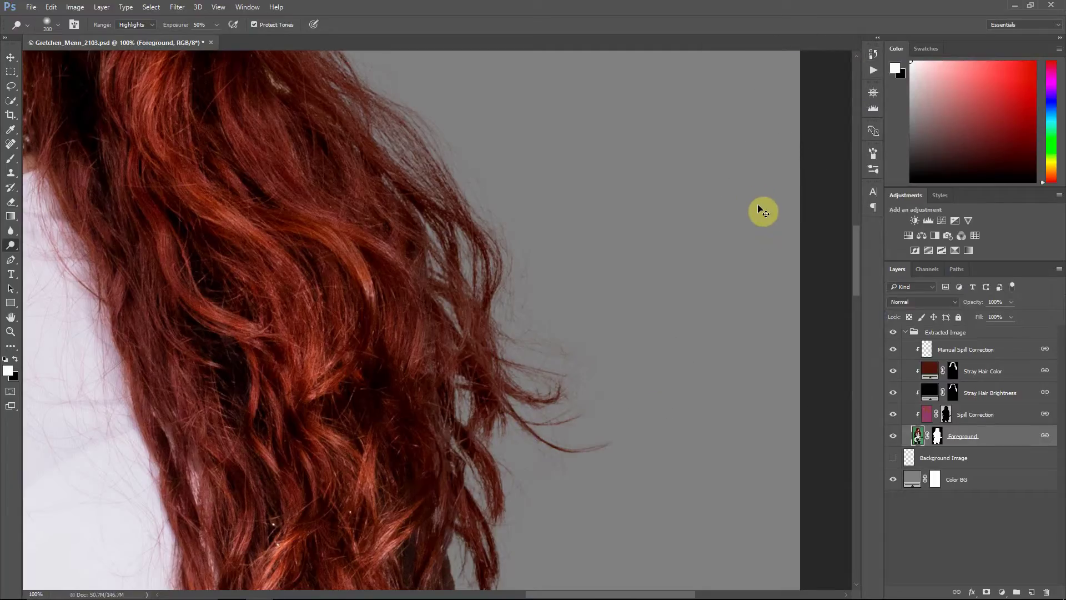
Step: Hide the Spill Correction, Stray Hair Brightness and Stray Hair Color layers while looking at the hair beside the woman's neck and shoulder
key(ctrl+0)
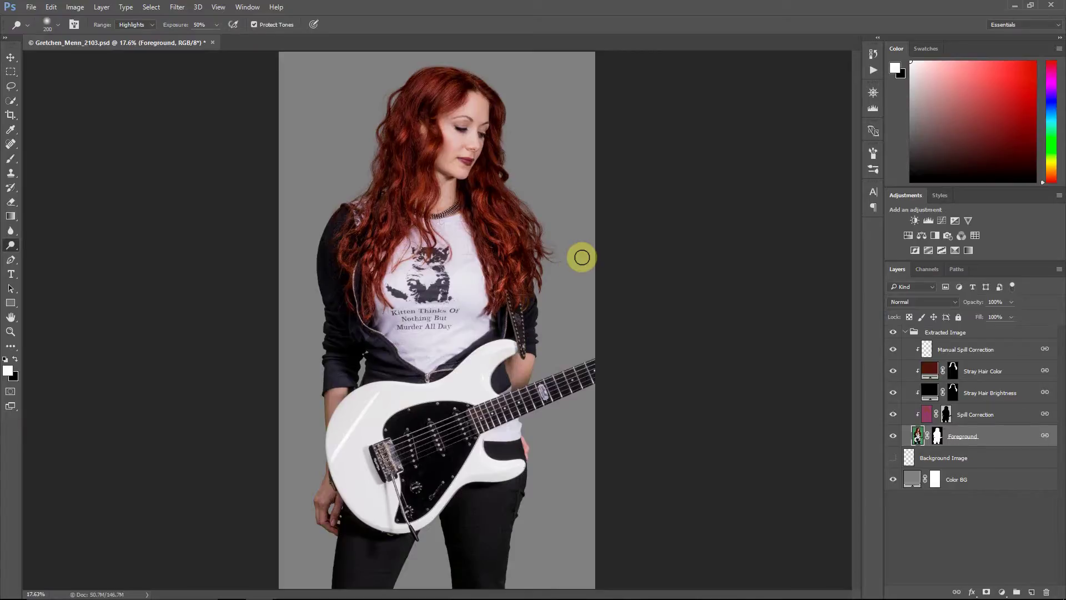
key(ctrl+plus)
key(ctrl+plus)
key(ctrl+plus)
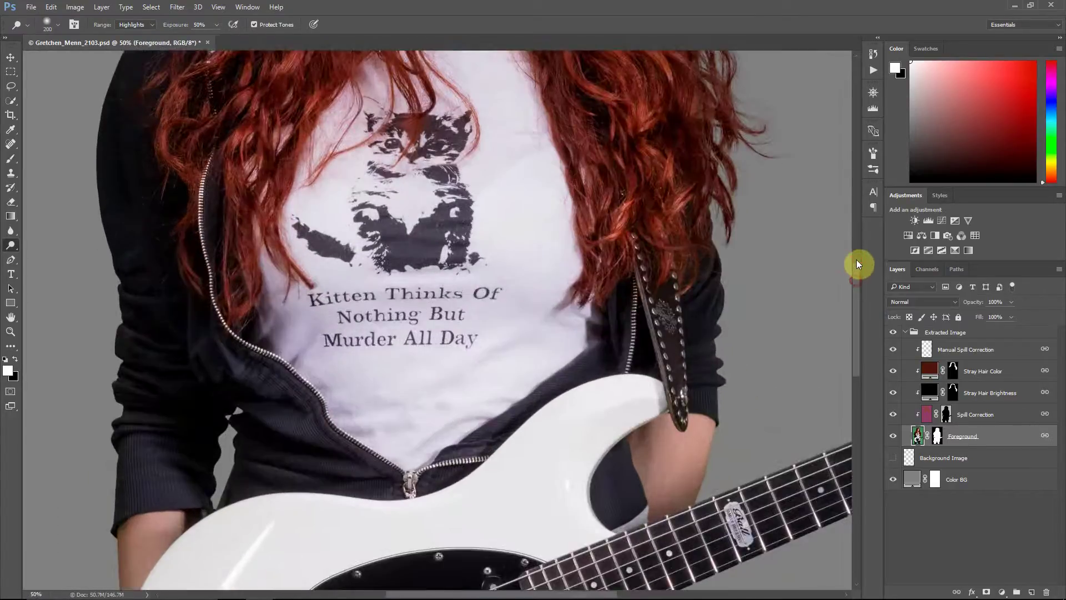
drag(856, 258, 854, 180)
key(ctrl+plus)
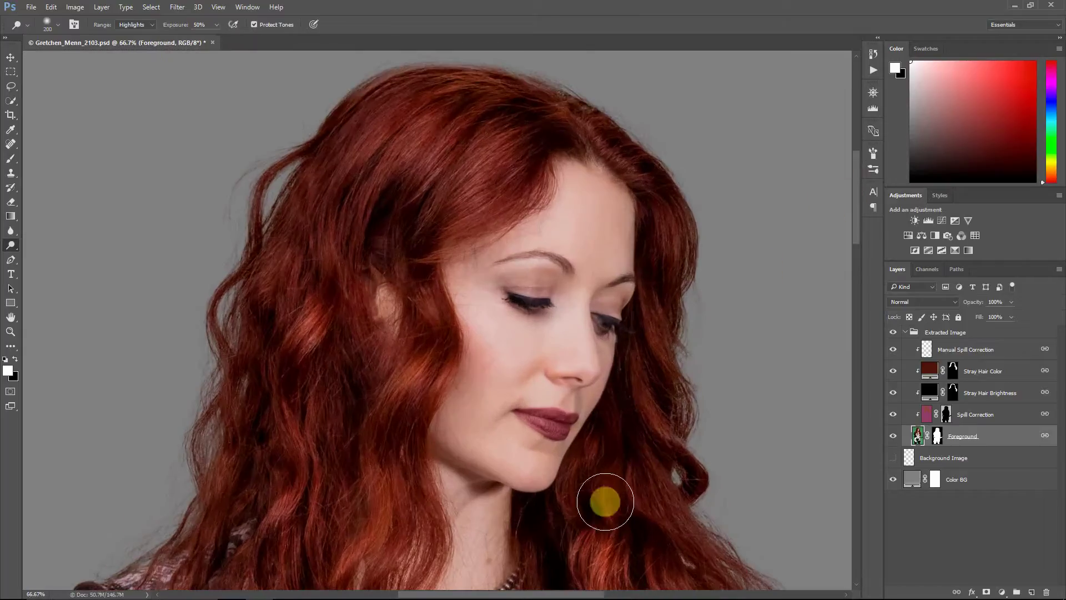
drag(597, 594, 657, 589)
scroll(642, 543, down, 5)
scroll(632, 529, down, 2)
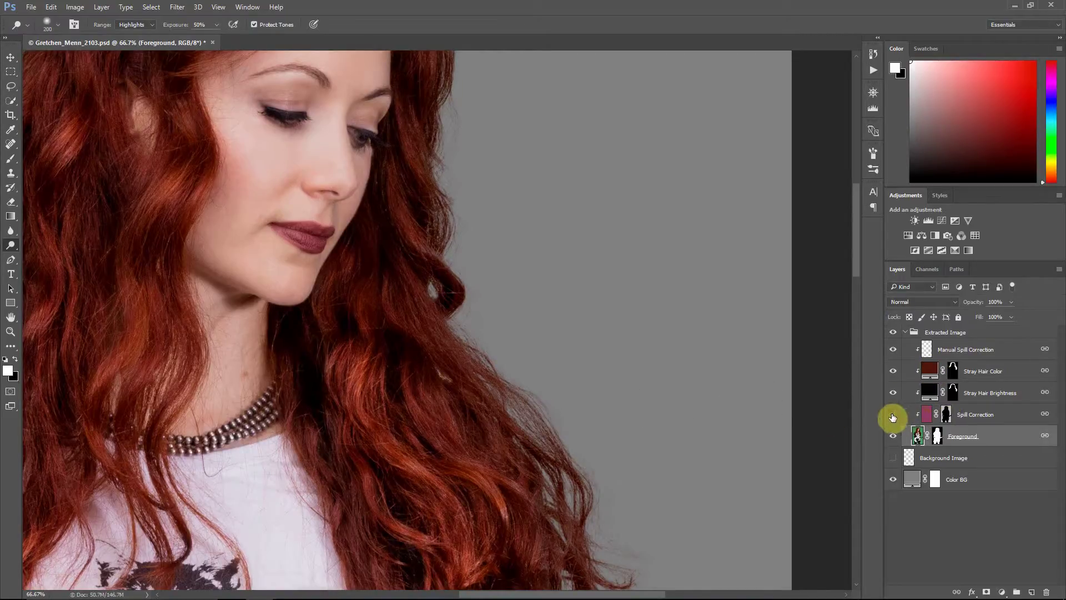
drag(893, 417, 893, 373)
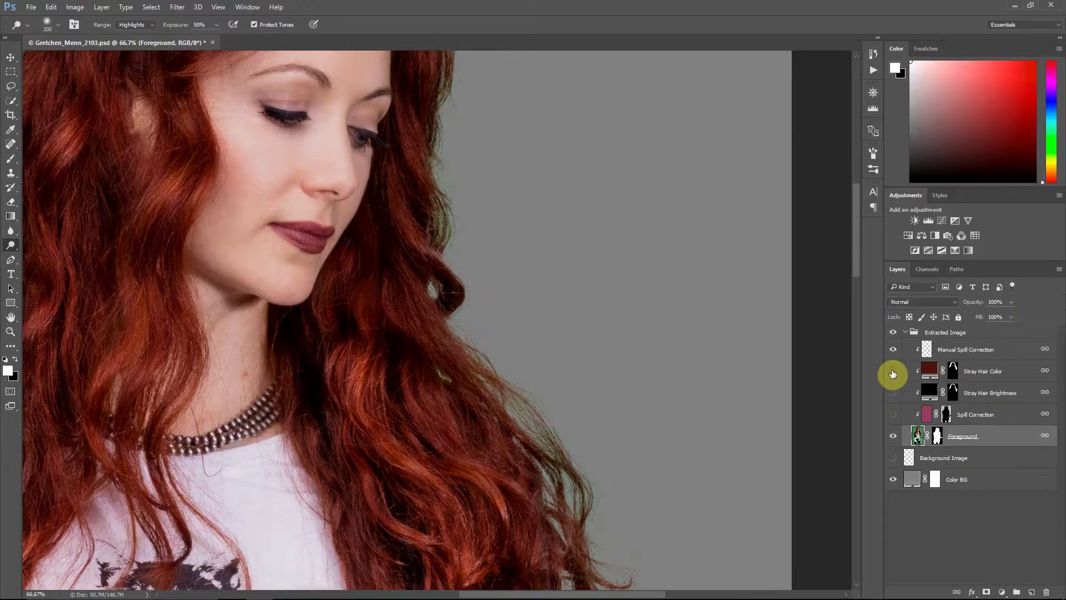
Step: Paint a dark red sampled from the hair over the green-tinged outer hair edge on the Manual Spill Correction layer with the Brush
drag(854, 268, 856, 290)
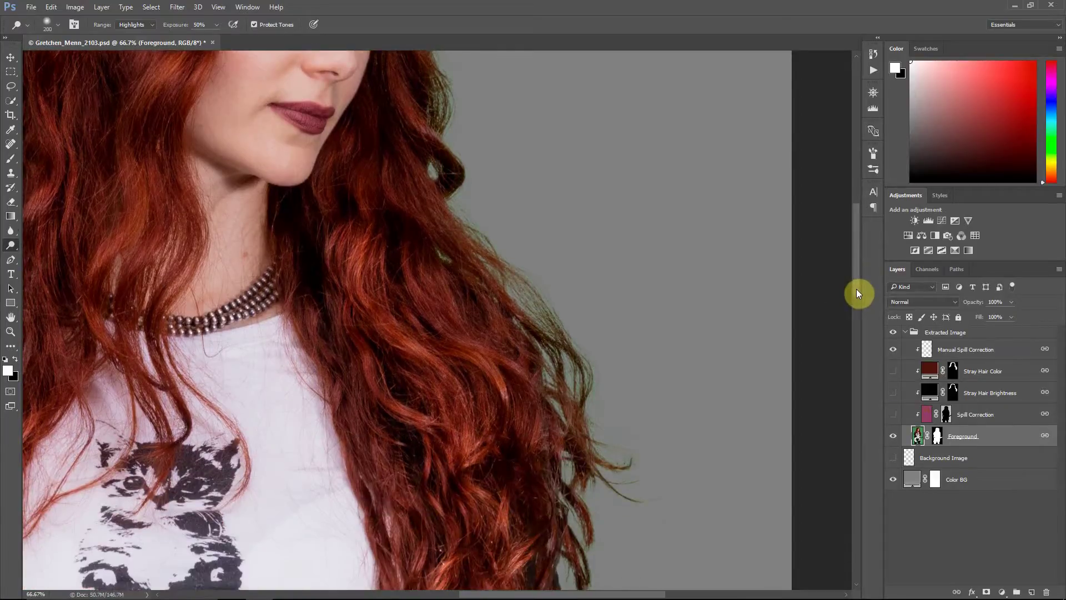
click(983, 350)
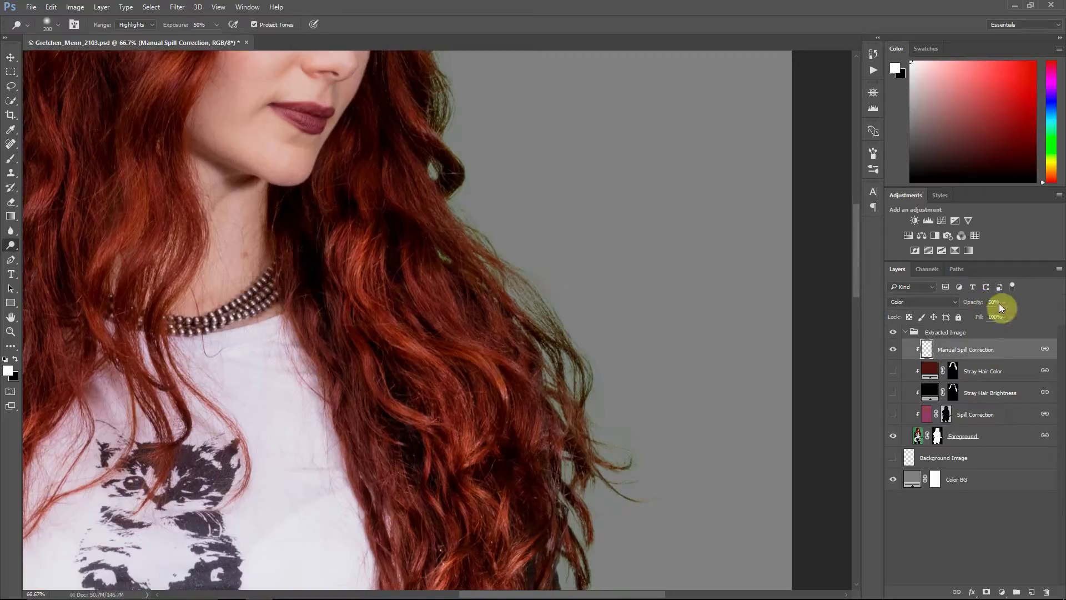
click(924, 348)
click(11, 160)
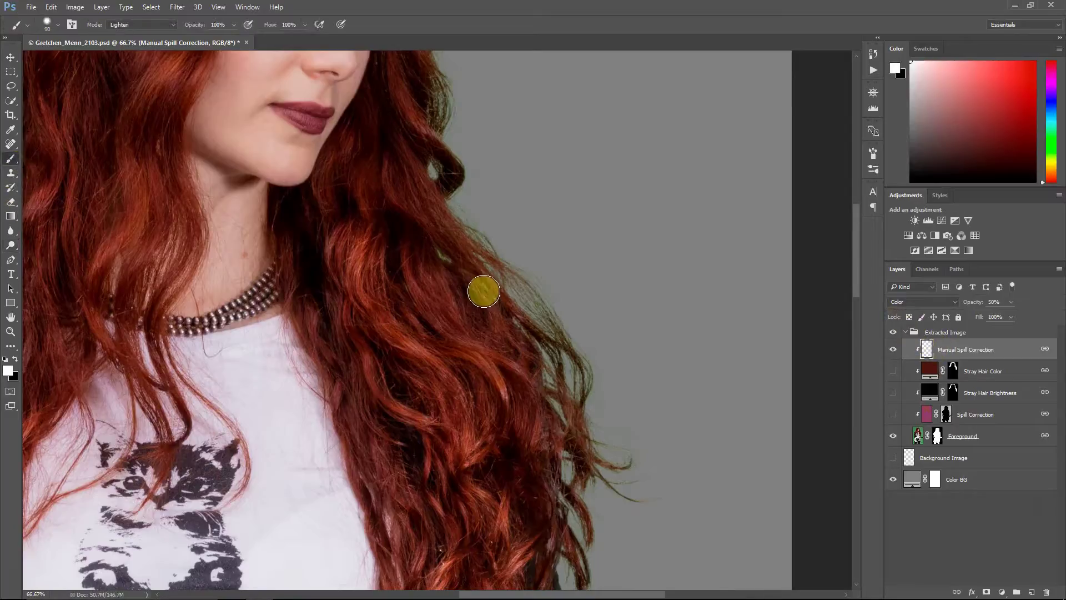
alt+click(448, 287)
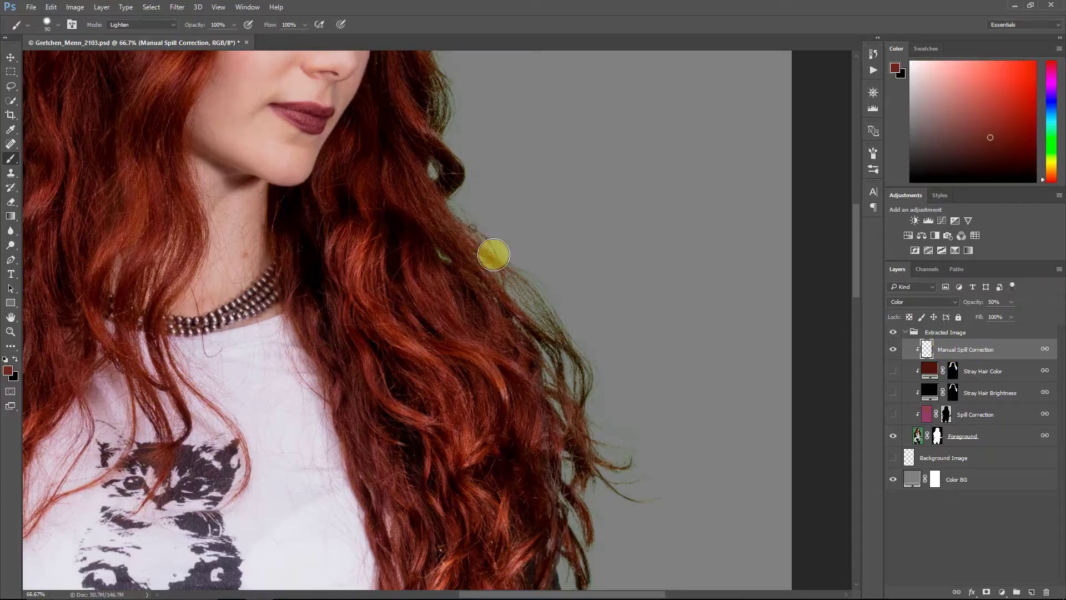
mouse_move(493, 254)
mouse_down()
mouse_move(551, 302)
mouse_move(509, 285)
mouse_move(559, 324)
mouse_move(523, 297)
mouse_move(570, 358)
mouse_move(589, 359)
mouse_move(602, 387)
mouse_move(560, 372)
mouse_move(604, 407)
mouse_up()
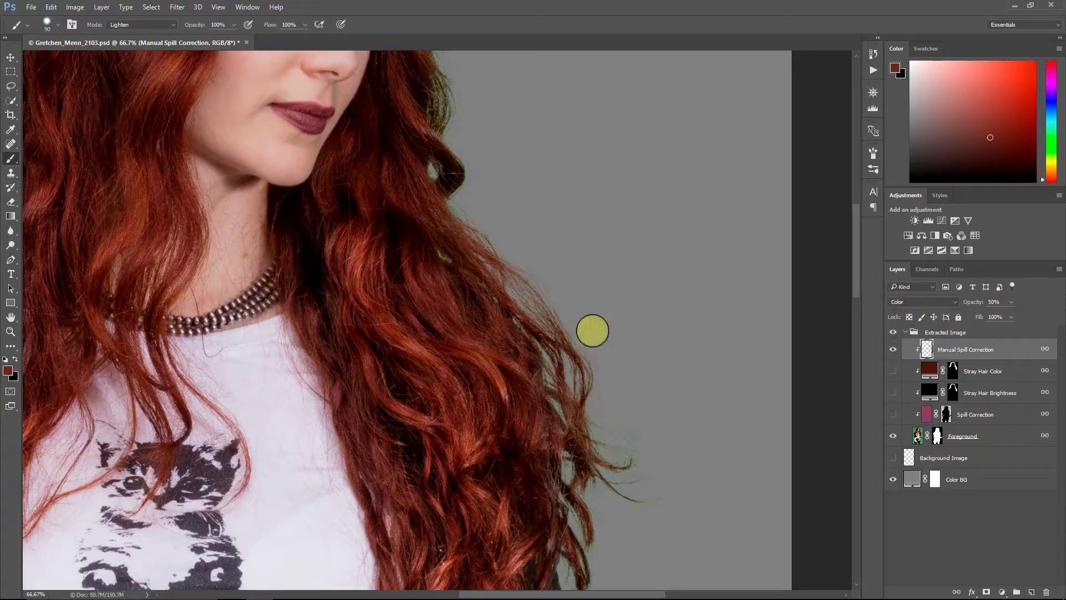
Step: Raise the Manual Spill Correction layer's opacity to 100% and paint red sampled from the hair over the outer strands
click(644, 473)
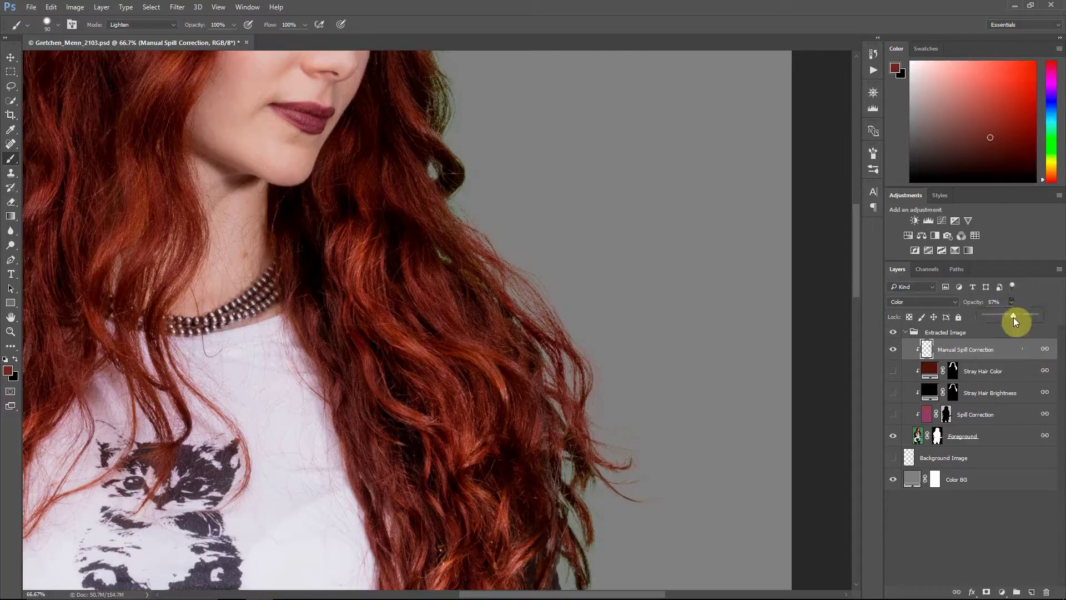
drag(1007, 319, 1063, 318)
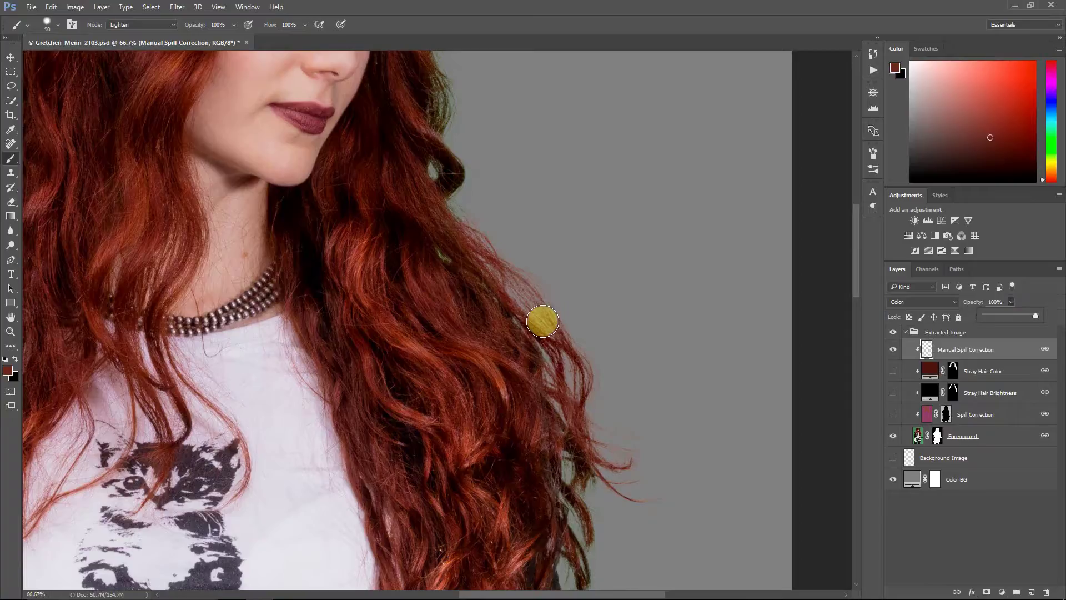
alt+click(483, 307)
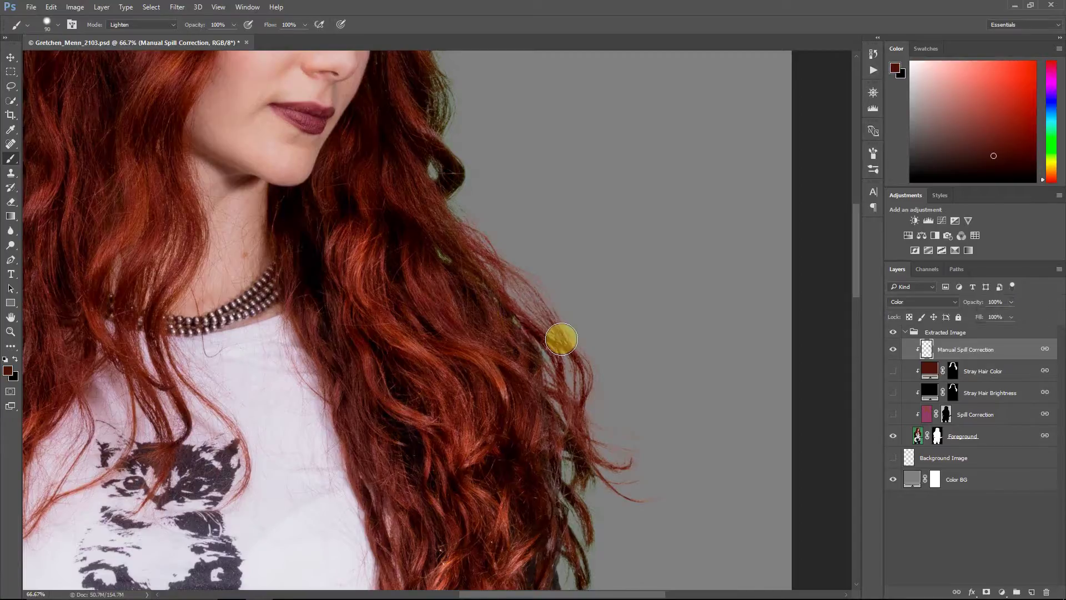
alt+click(458, 336)
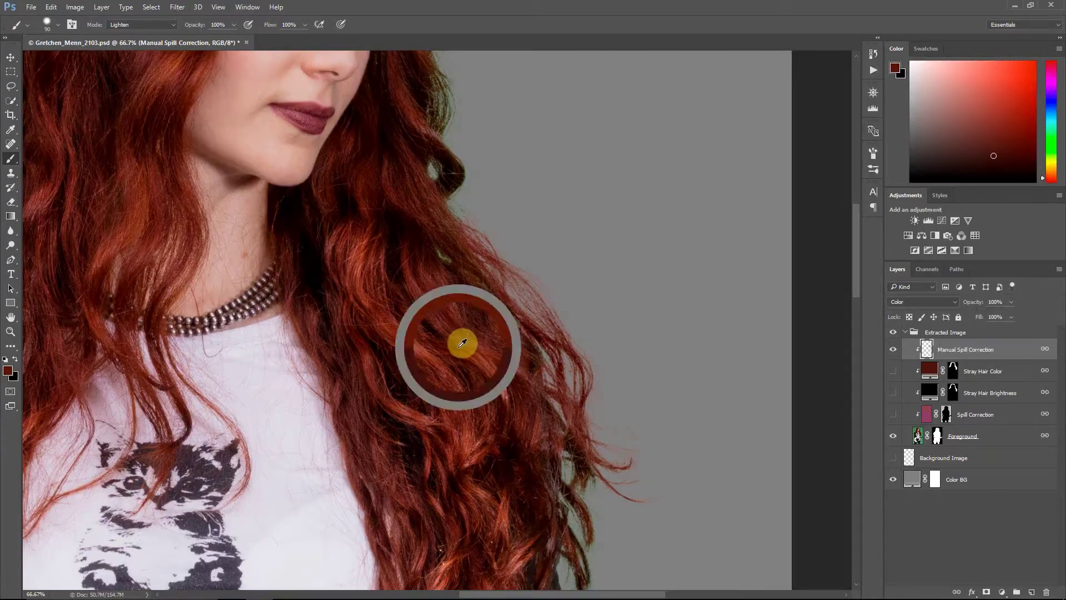
mouse_move(583, 390)
mouse_down()
mouse_move(548, 360)
mouse_move(599, 517)
mouse_up()
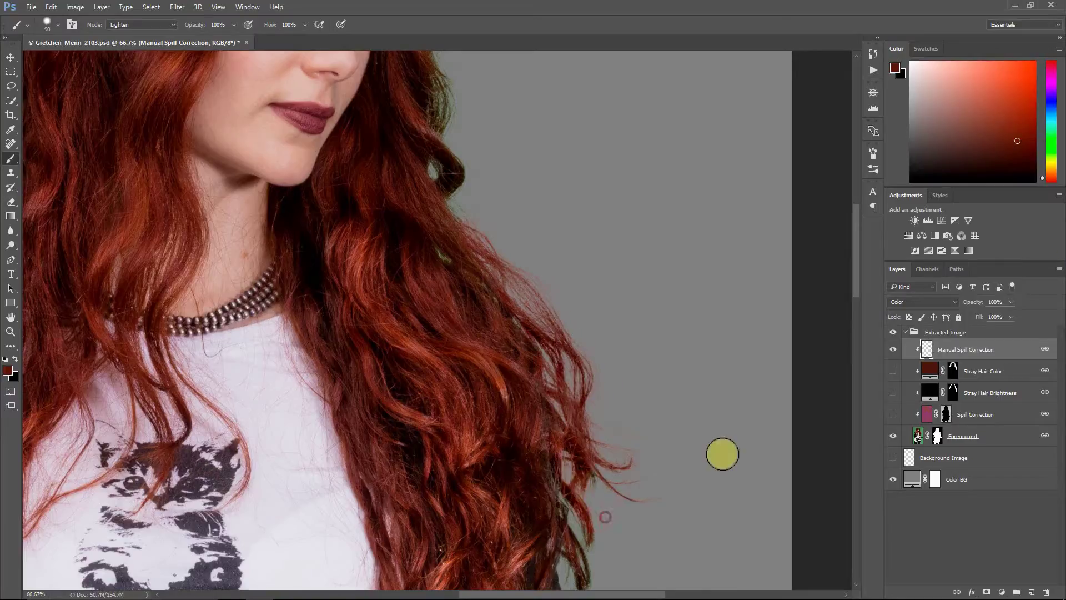
Step: Try the Normal blend mode on the Manual Spill Correction layer, restore Color, and lower the layer's opacity to 51%
click(1010, 302)
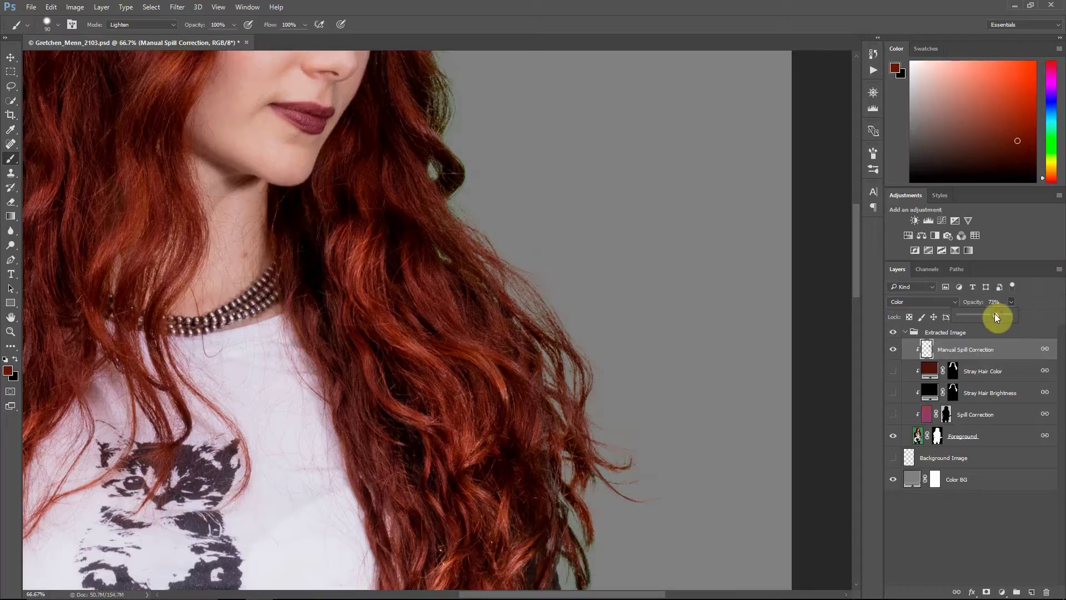
drag(1020, 317, 1021, 313)
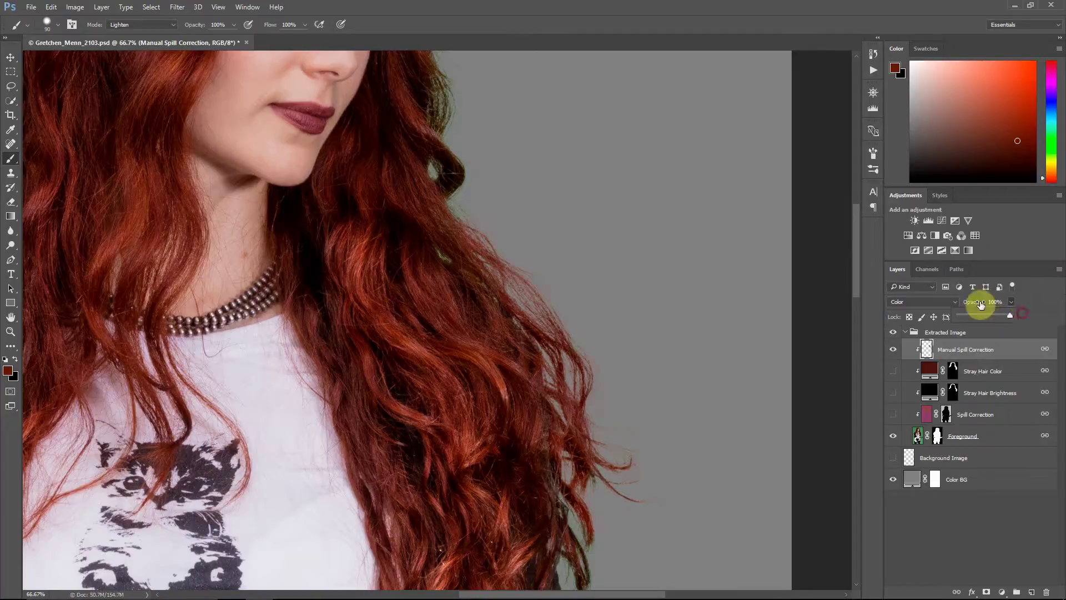
click(941, 304)
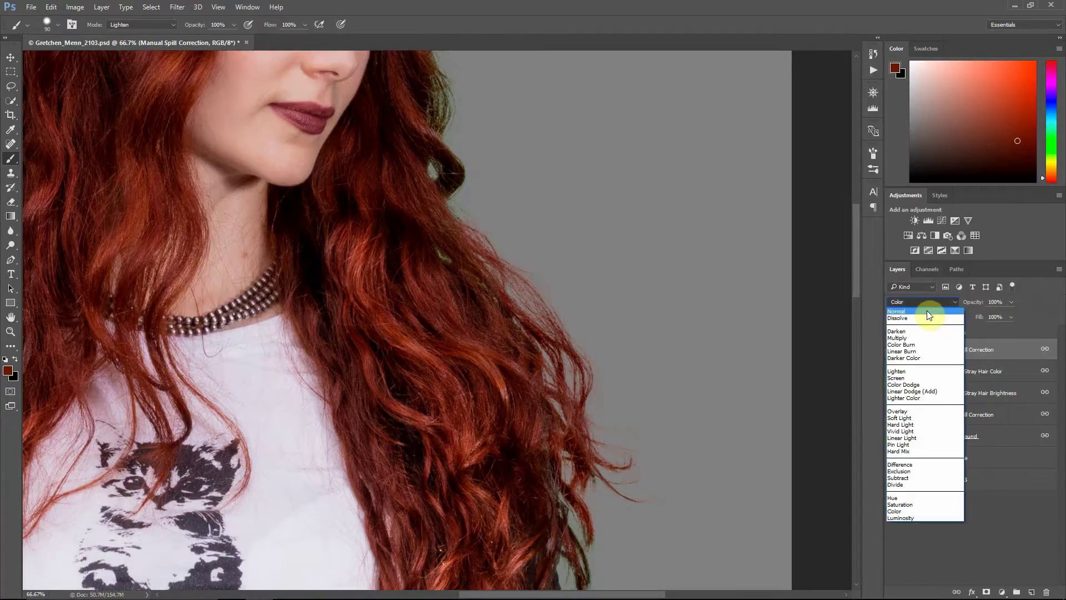
click(923, 312)
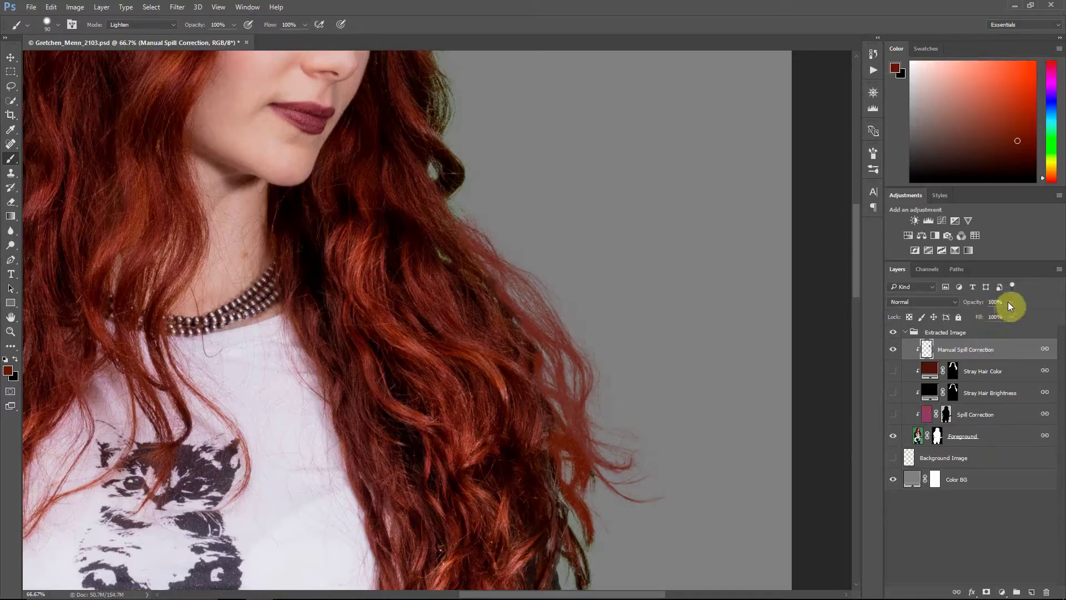
click(949, 304)
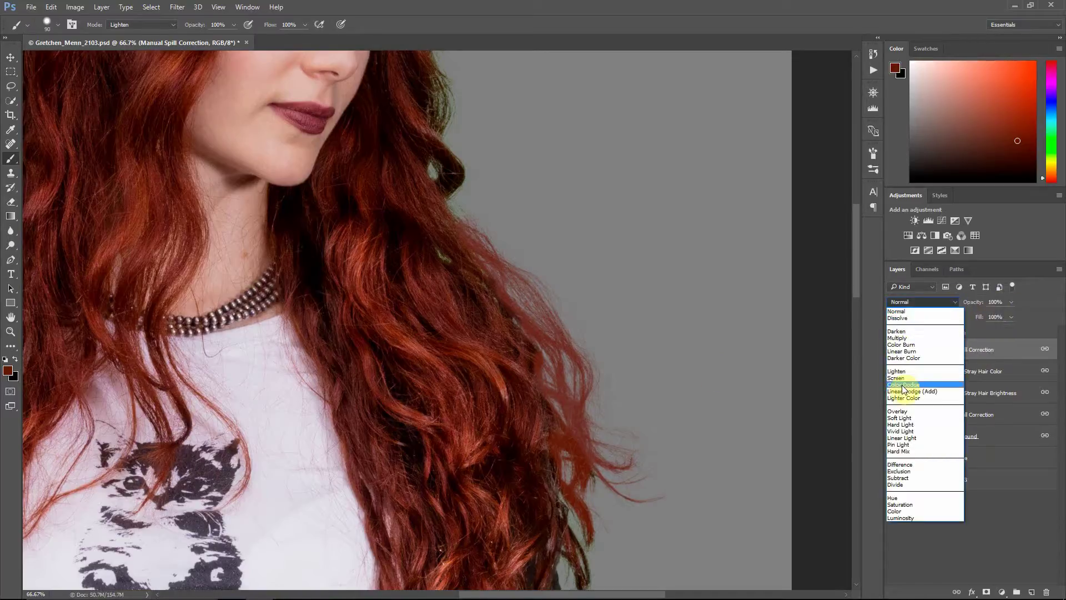
click(905, 511)
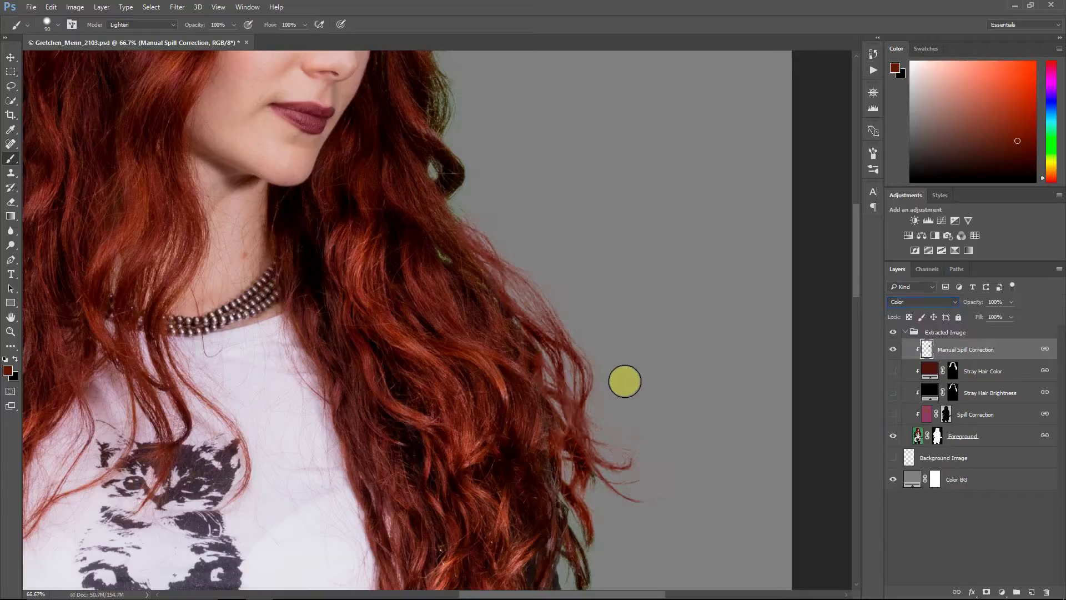
click(1010, 303)
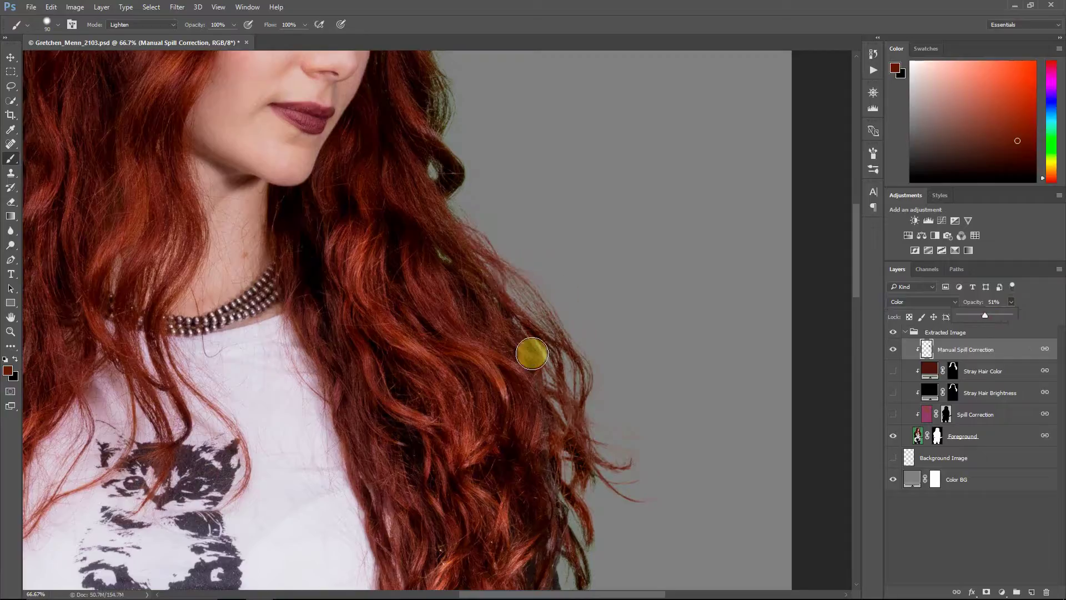
Step: Undo all brush strokes, blending and opacity changes by reverting to the Open history state
click(873, 56)
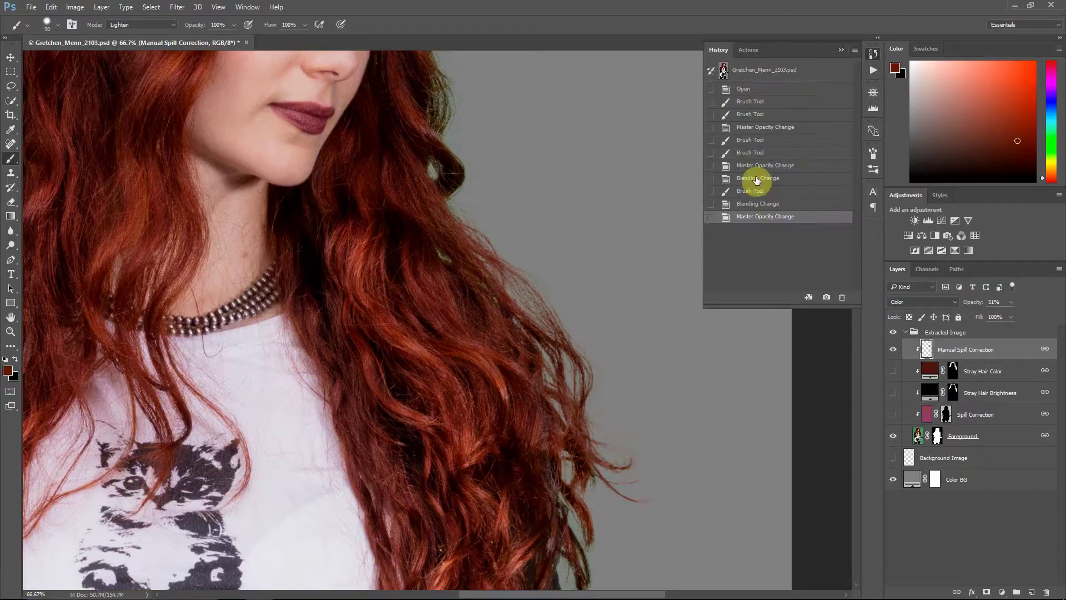
click(765, 89)
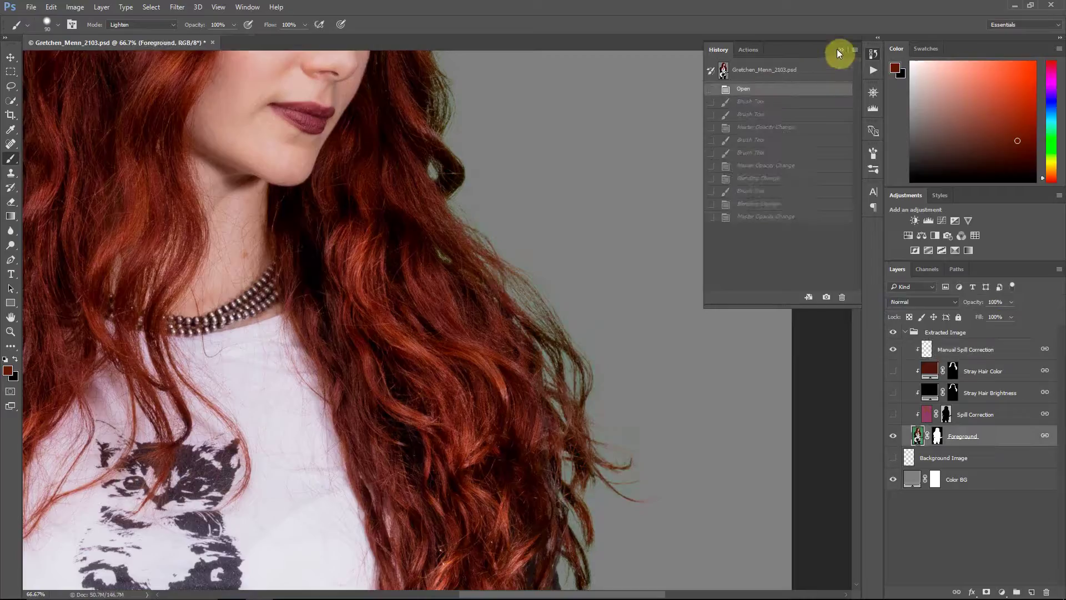
click(841, 49)
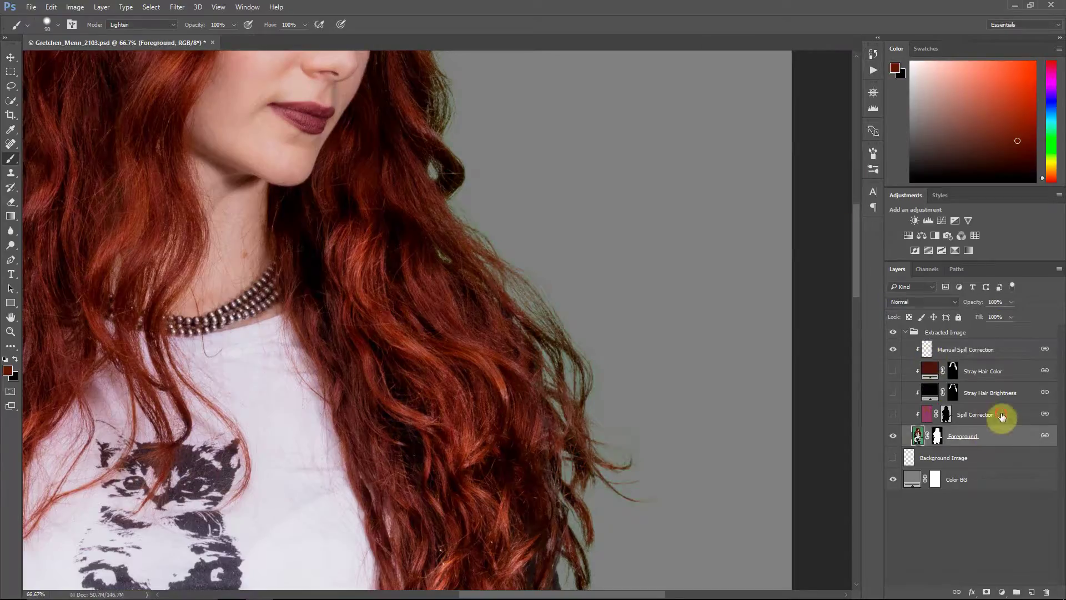
Step: Show the Spill Correction layer and set its opacity to 33%
click(972, 416)
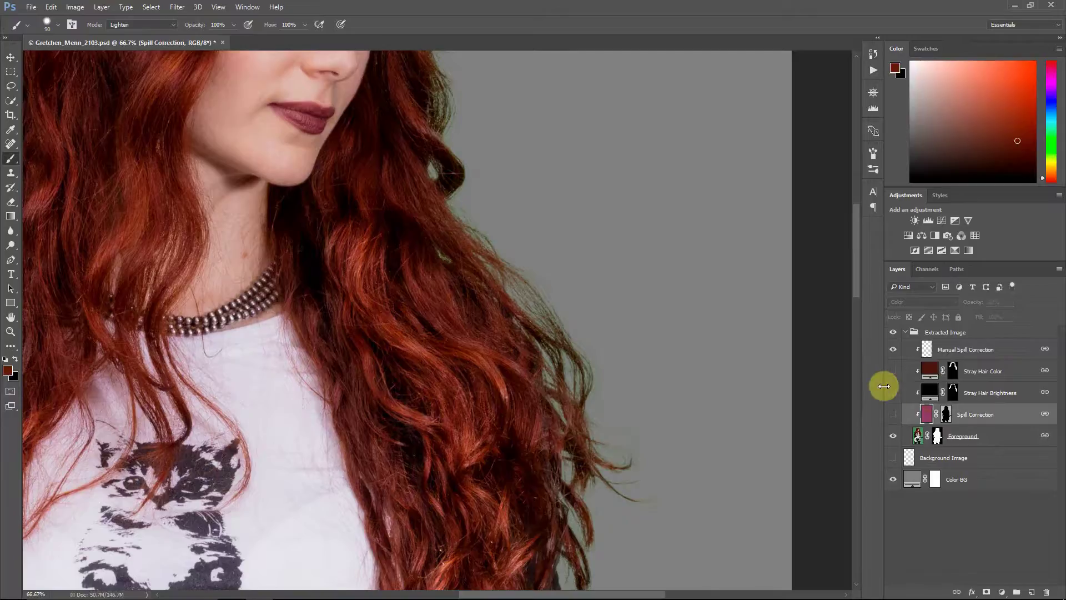
click(893, 415)
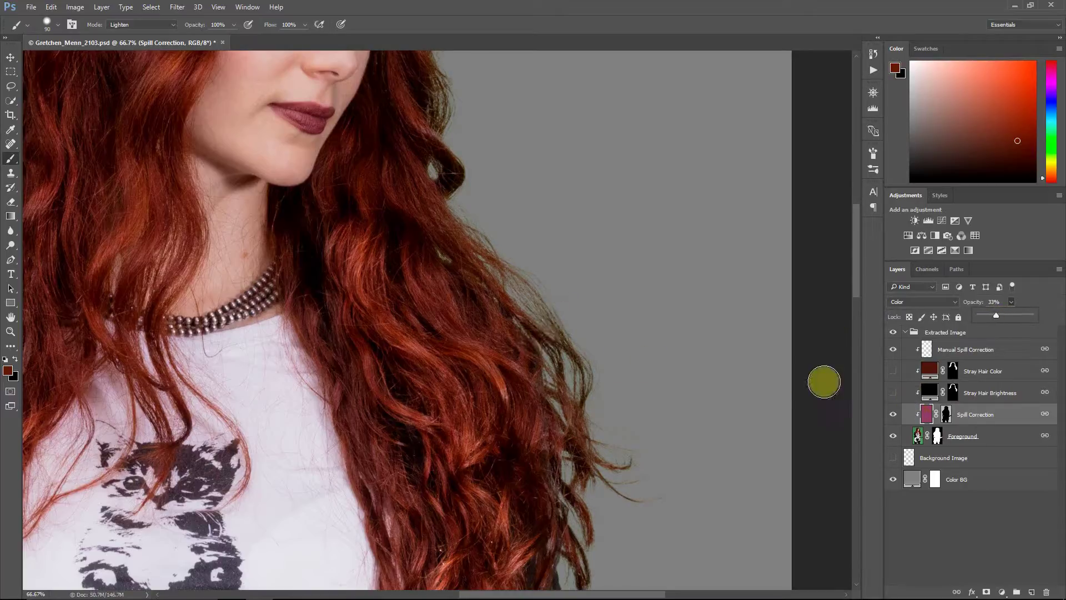
Step: Paint a dark red sampled from the hair over the outer hair edge on the Manual Spill Correction layer
click(972, 350)
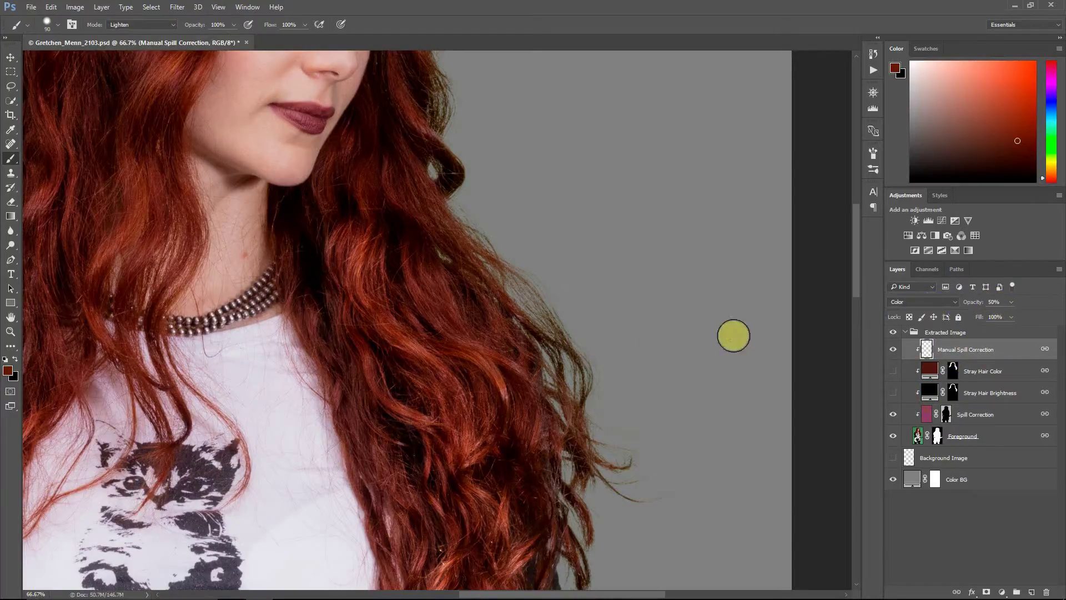
alt+click(491, 323)
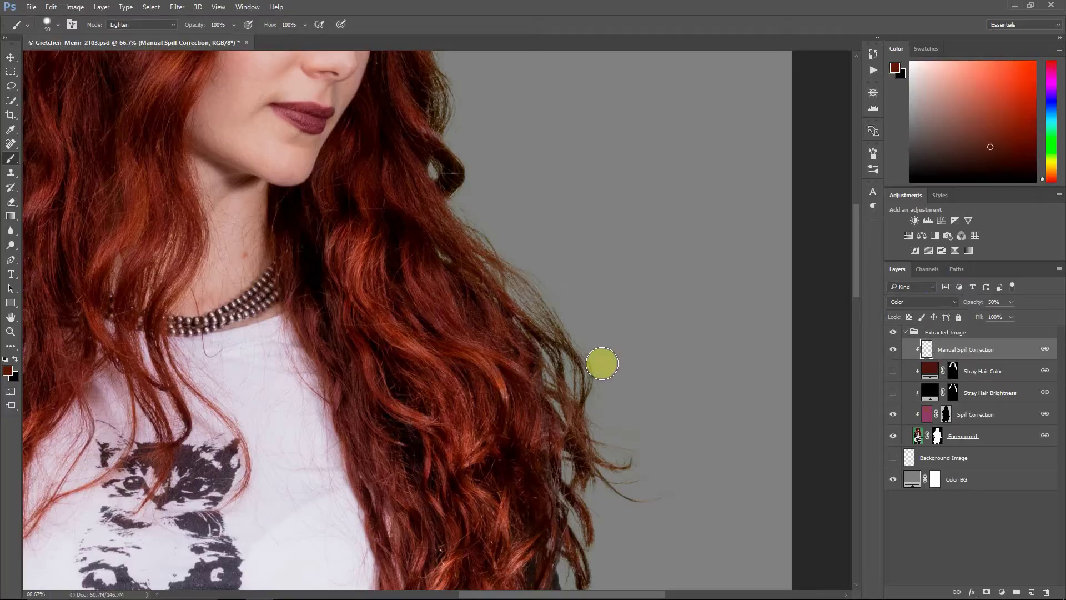
mouse_move(586, 366)
mouse_down()
mouse_move(585, 381)
mouse_move(552, 368)
mouse_move(585, 371)
mouse_move(609, 442)
mouse_move(635, 459)
mouse_move(621, 497)
mouse_move(557, 381)
mouse_move(554, 393)
mouse_move(850, 398)
mouse_up()
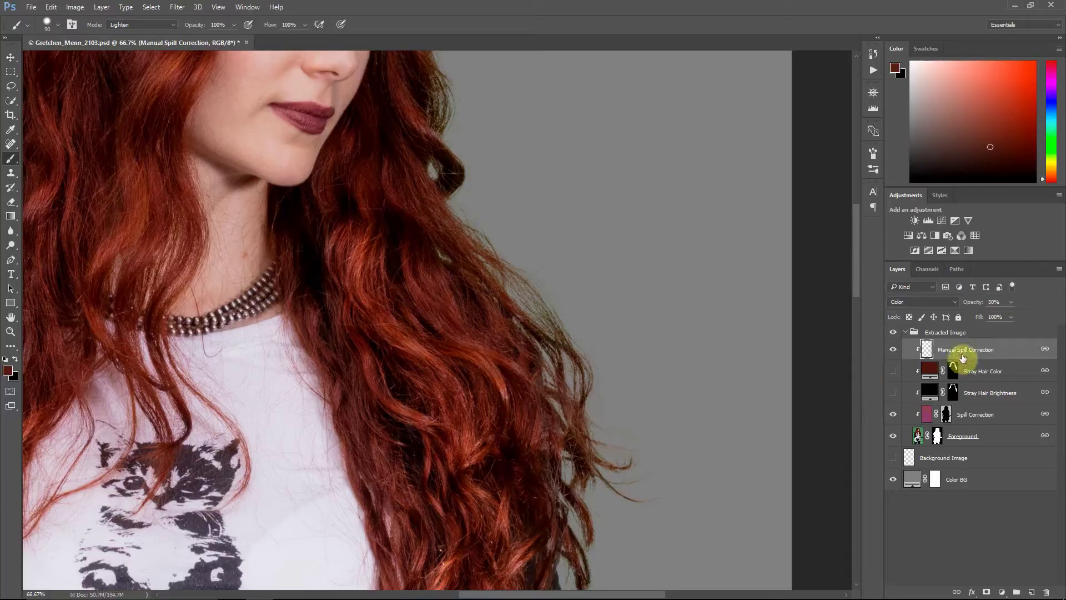
Step: Undo the Spill Correction opacity change and the new brush strokes by reverting to the Open history state
click(872, 54)
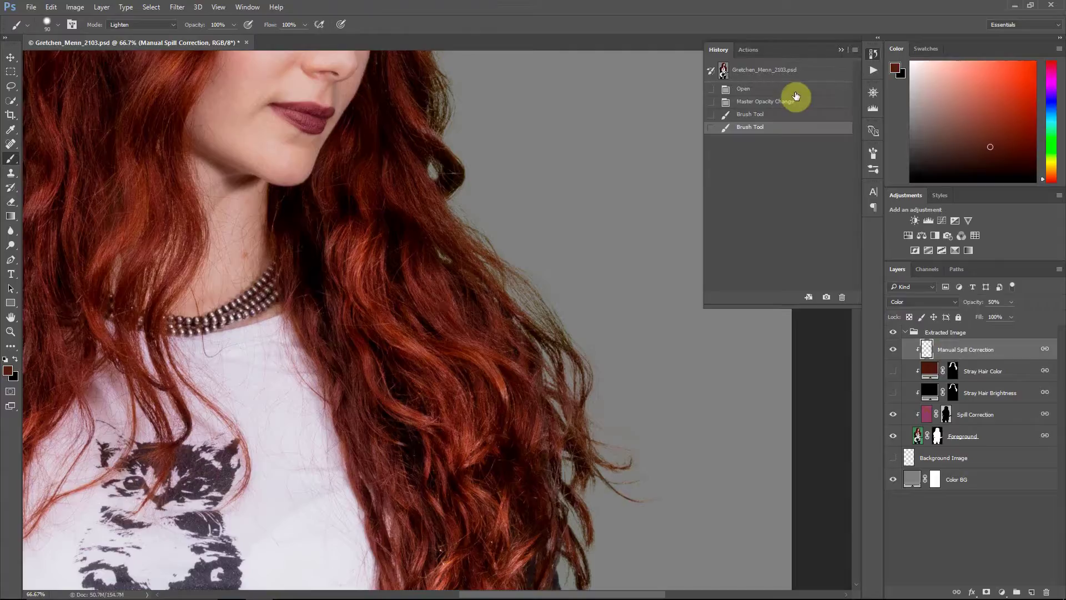
click(797, 93)
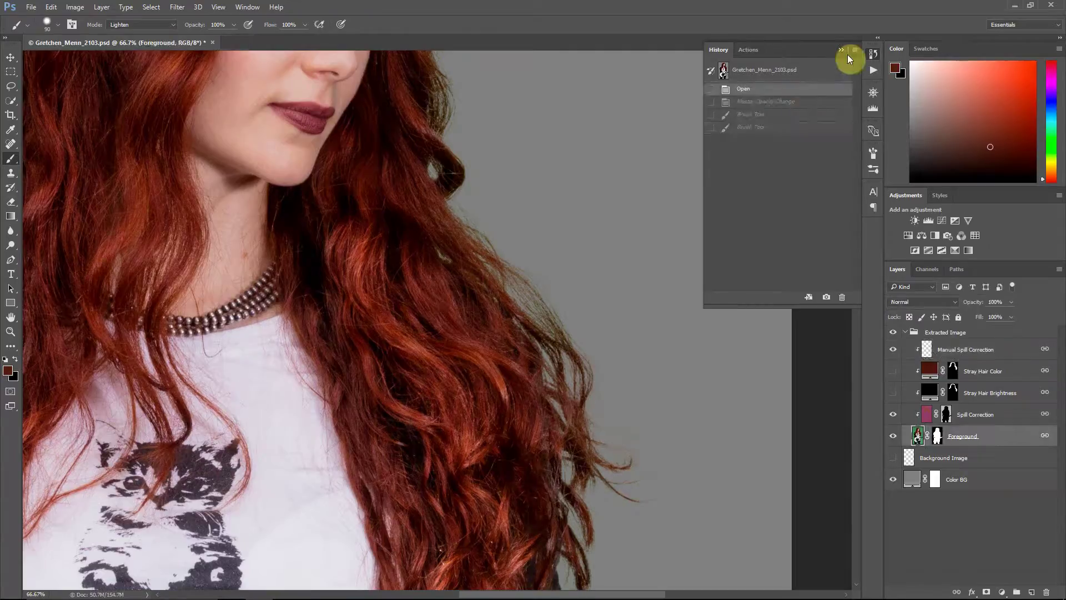
click(841, 51)
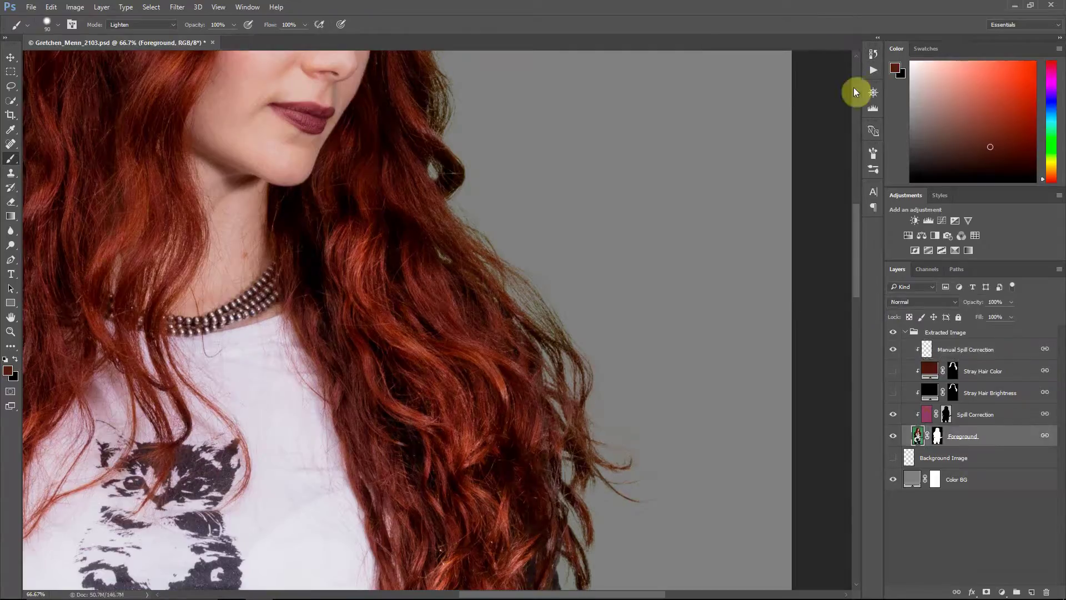
Step: Show the Stray Hair Color and Stray Hair Brightness layers over the extracted hair and switch to the Move tool
click(893, 371)
click(892, 392)
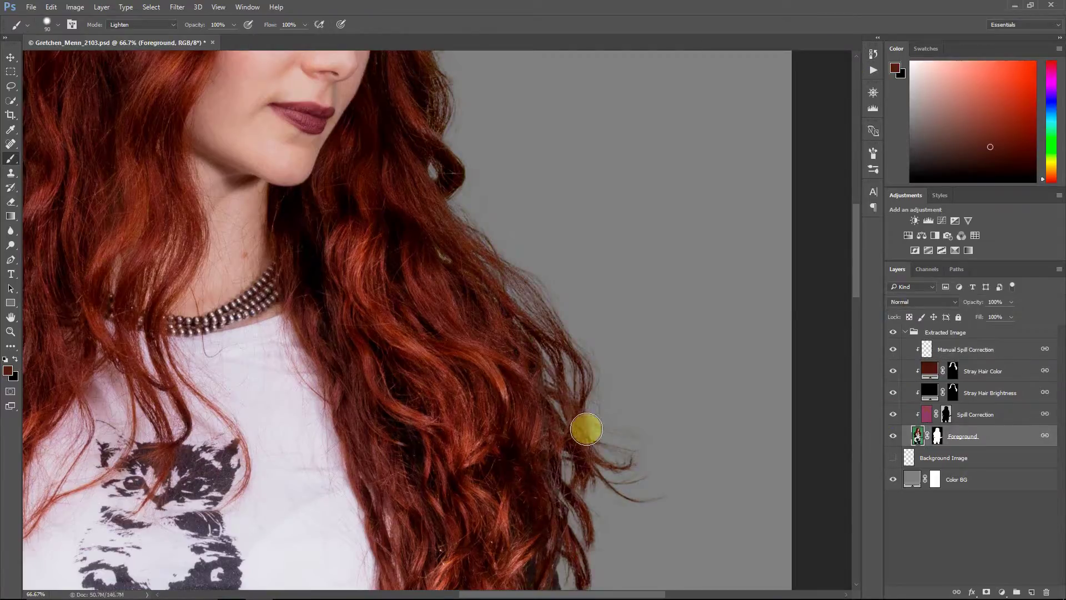
scroll(593, 494, up, 1)
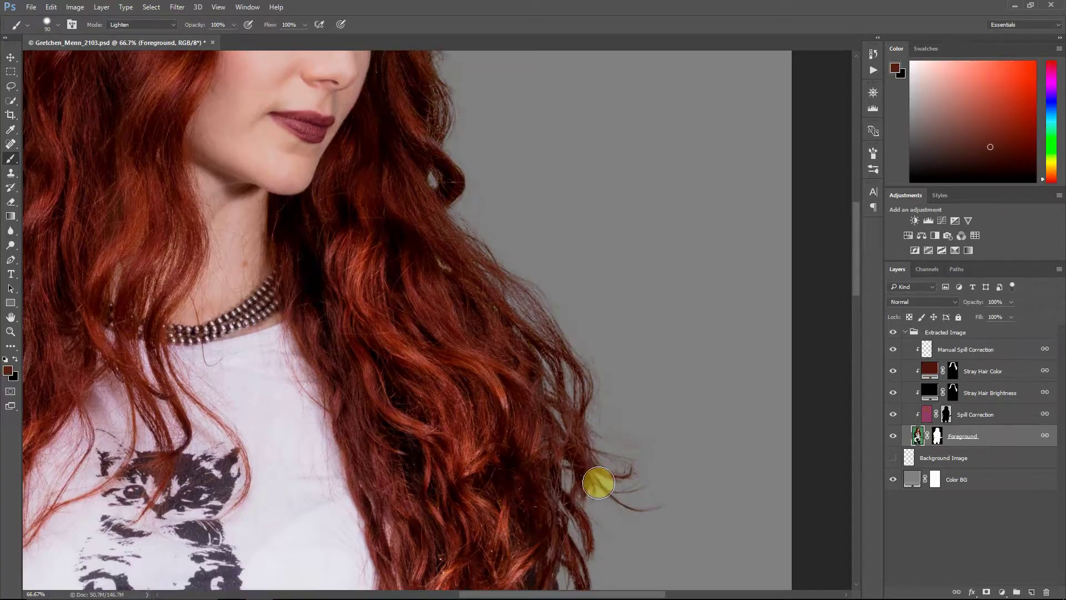
key(v)
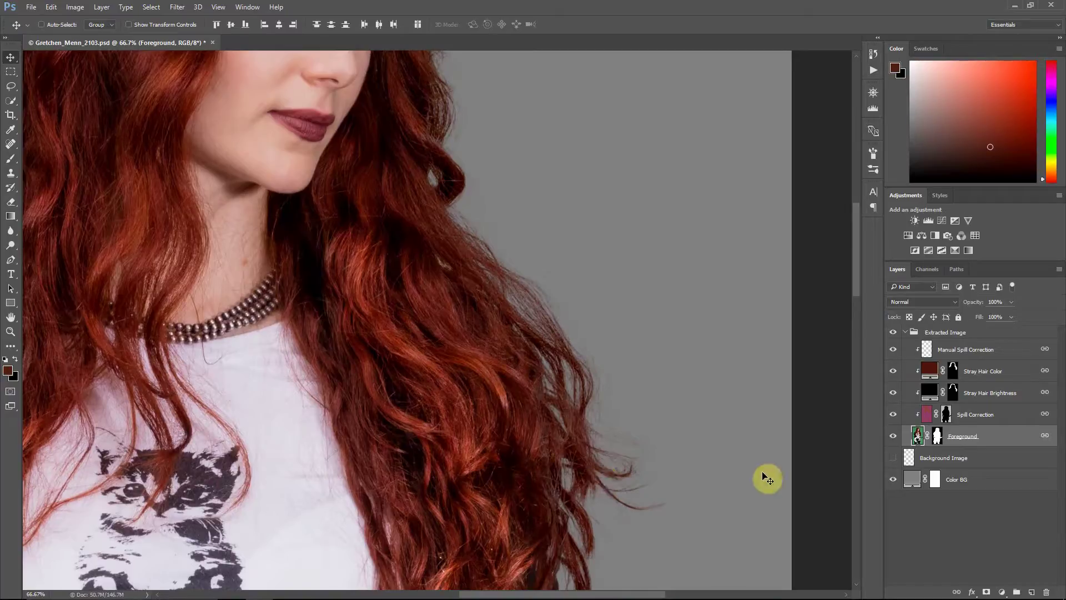
Step: Open the Foreground layer's mask in Select and Mask
right_click(937, 436)
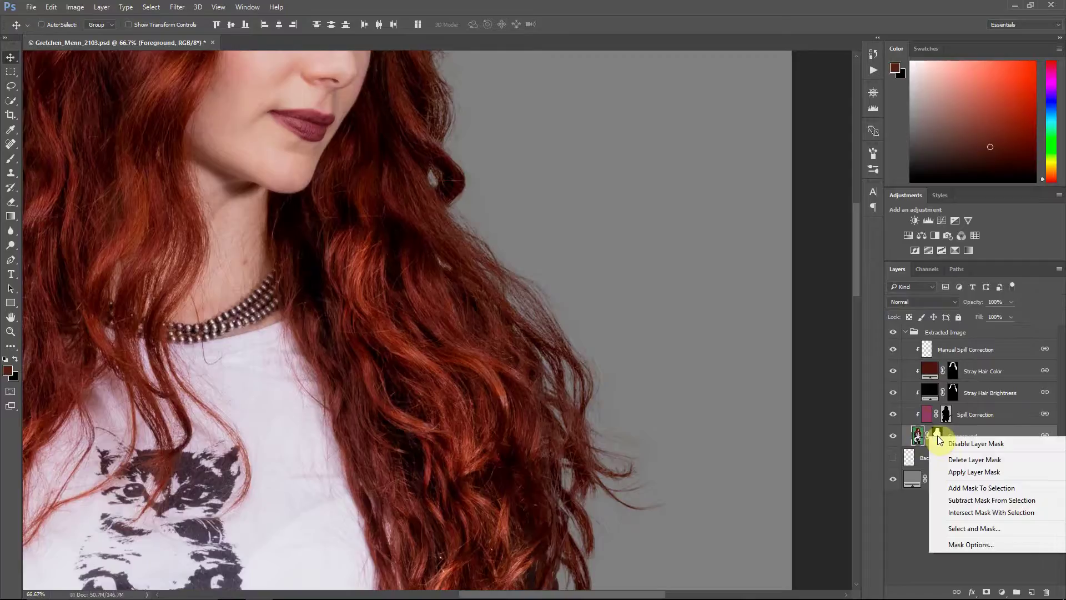
click(951, 528)
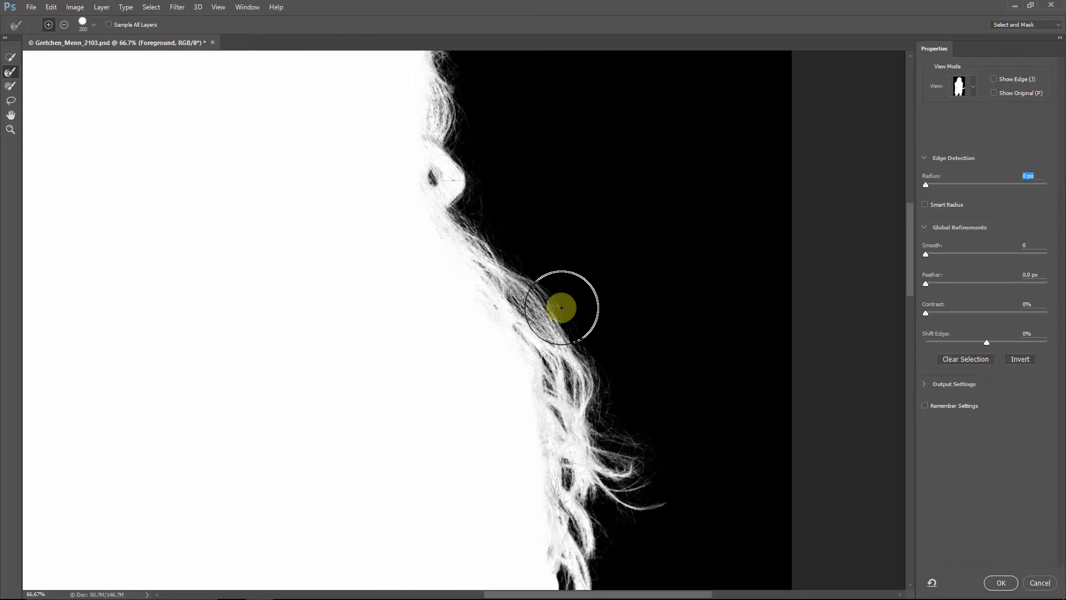
Step: Examine the mask's hair edges from the top of the head down to the stray strands at the shoulder
key(ctrl+minus)
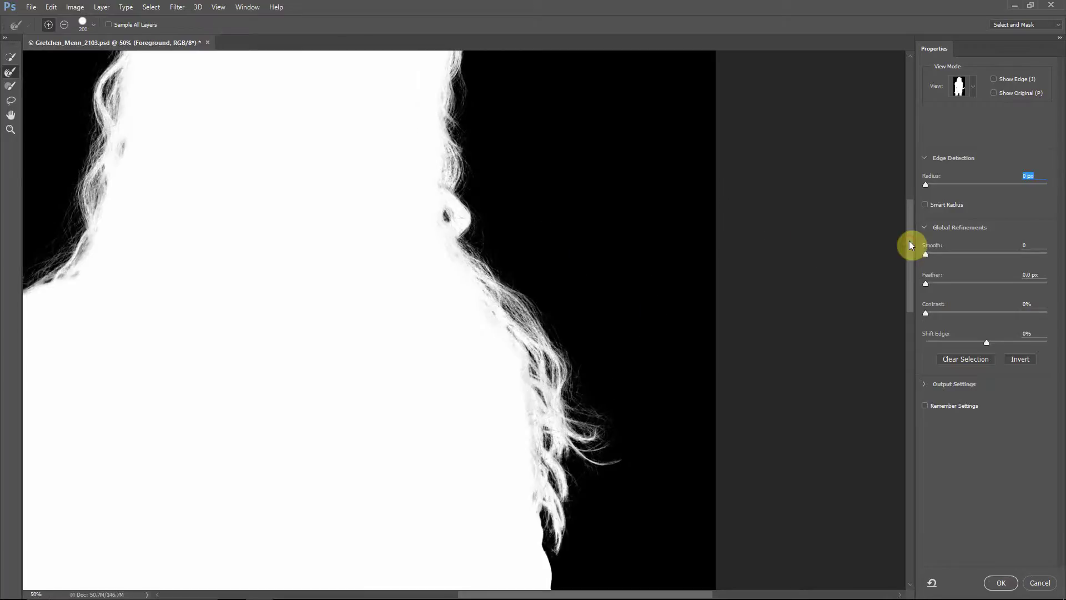
drag(908, 241, 901, 195)
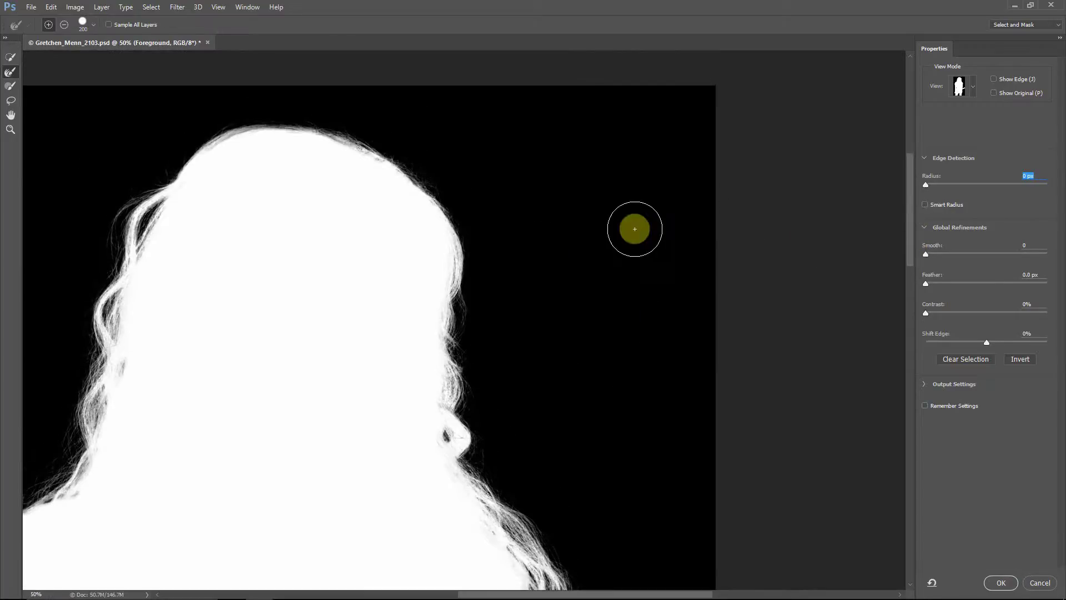
key(ctrl+plus)
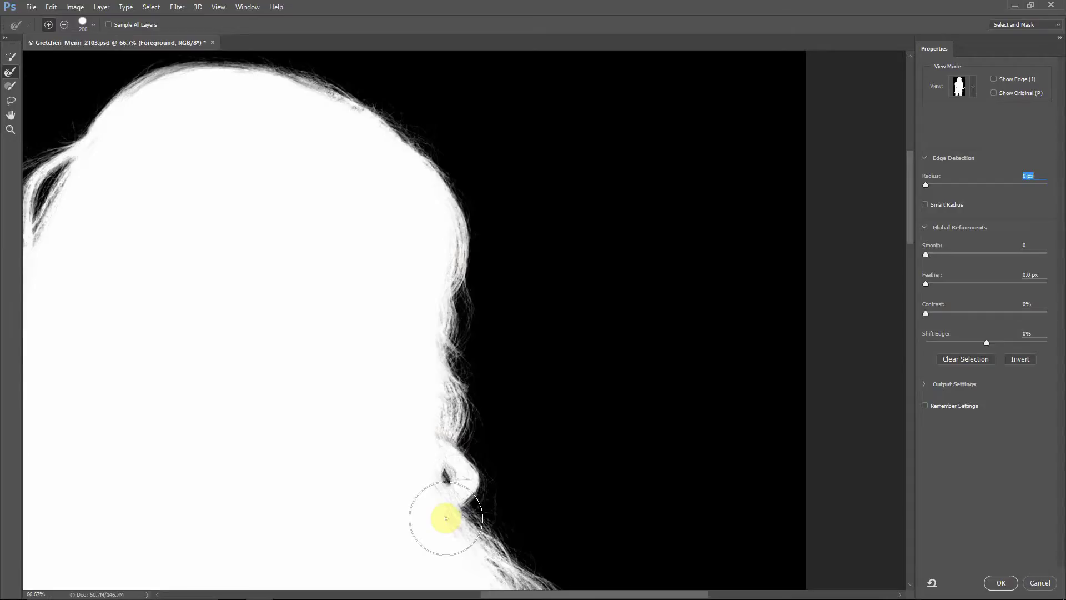
mouse_move(446, 518)
mouse_down()
mouse_move(444, 440)
mouse_move(469, 436)
mouse_move(468, 228)
mouse_move(376, 108)
mouse_move(319, 107)
mouse_move(454, 328)
mouse_move(443, 404)
mouse_move(454, 417)
mouse_move(440, 415)
mouse_move(440, 441)
mouse_move(429, 429)
mouse_move(442, 508)
mouse_move(460, 525)
mouse_move(451, 531)
mouse_move(471, 528)
mouse_move(431, 528)
mouse_up()
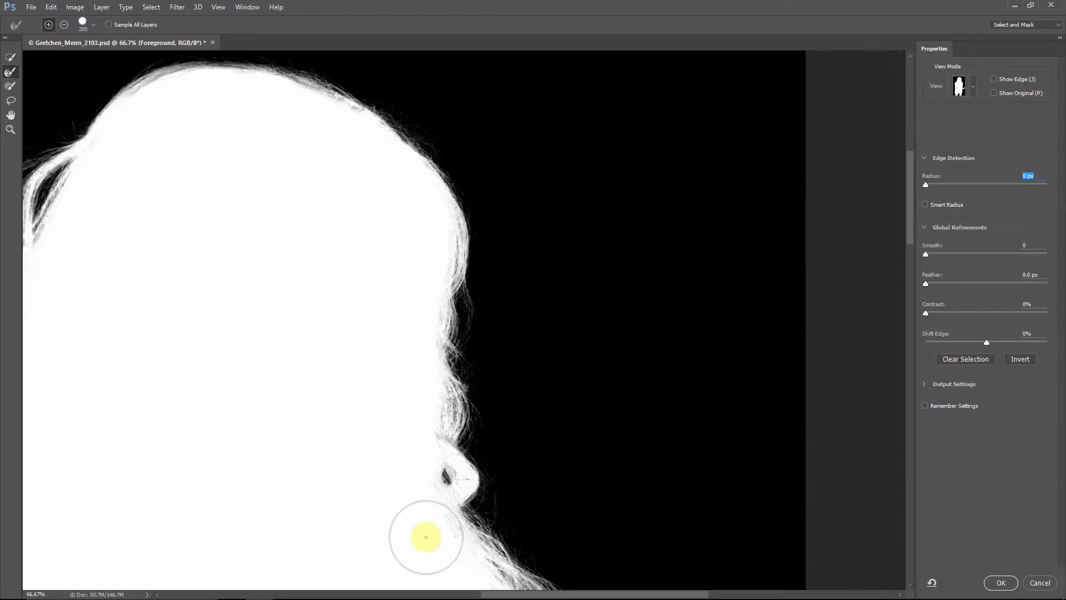
mouse_move(426, 537)
mouse_down()
mouse_move(422, 513)
mouse_move(443, 501)
mouse_move(464, 538)
mouse_move(456, 515)
mouse_move(460, 534)
mouse_move(440, 522)
mouse_move(328, 274)
mouse_move(321, 130)
mouse_move(223, 86)
mouse_move(209, 88)
mouse_move(211, 109)
mouse_move(166, 103)
mouse_up()
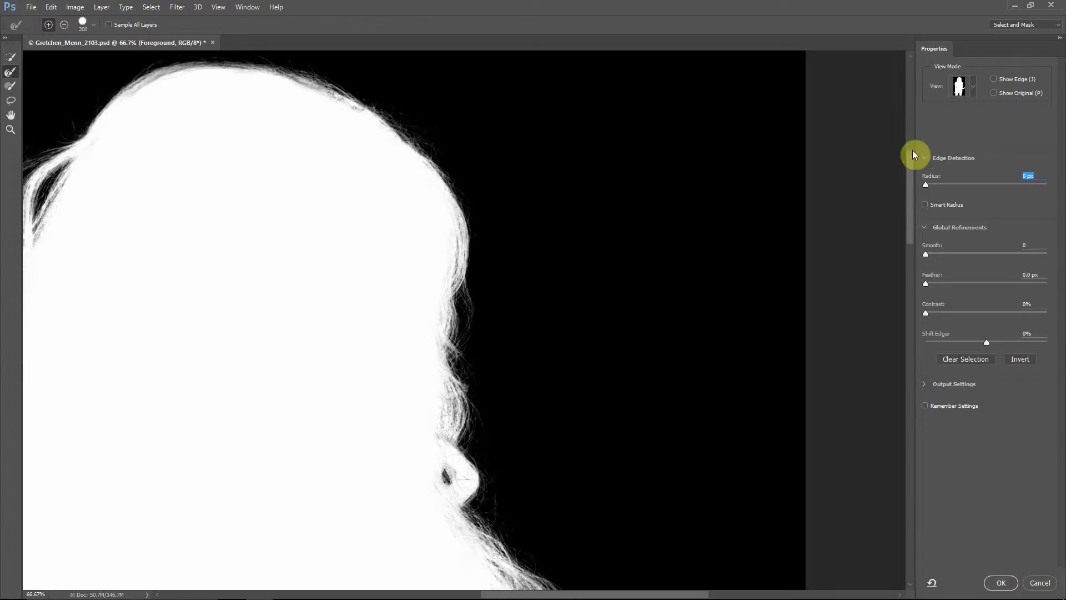
drag(911, 155, 909, 199)
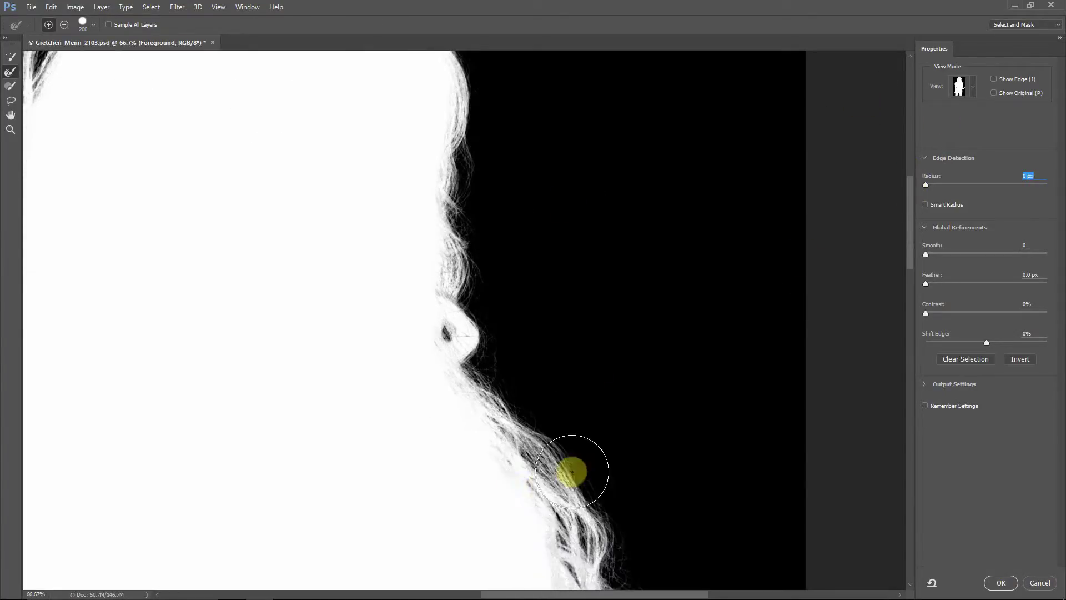
mouse_move(545, 479)
mouse_down()
mouse_move(615, 486)
mouse_move(605, 475)
mouse_move(580, 513)
mouse_move(561, 499)
mouse_up()
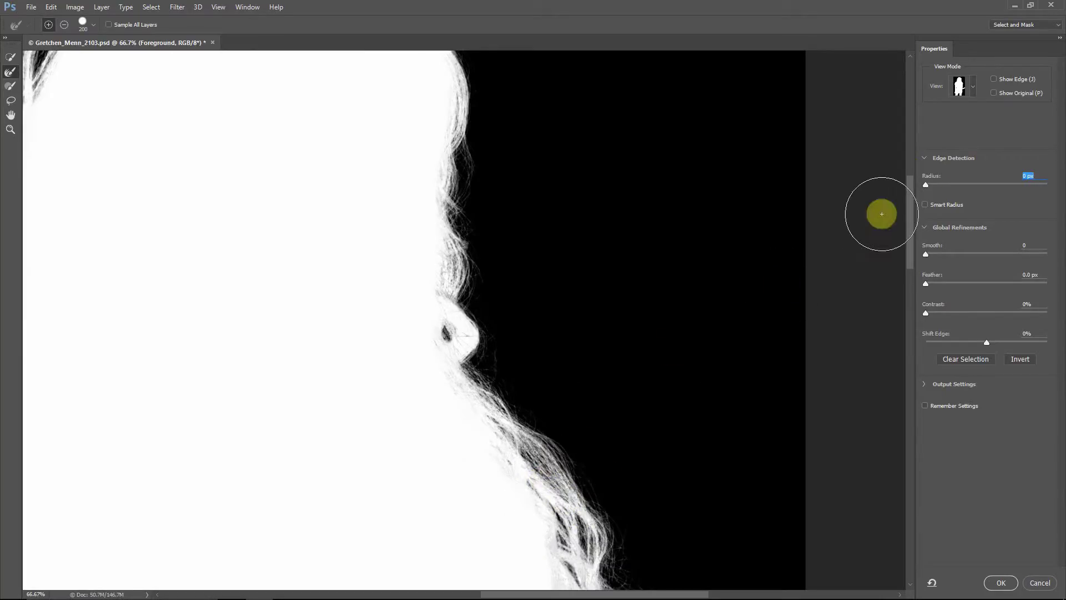
Step: Try Smart Radius with a radius of 250 px on the mask and check its effect on the hair edges
drag(926, 191, 1060, 185)
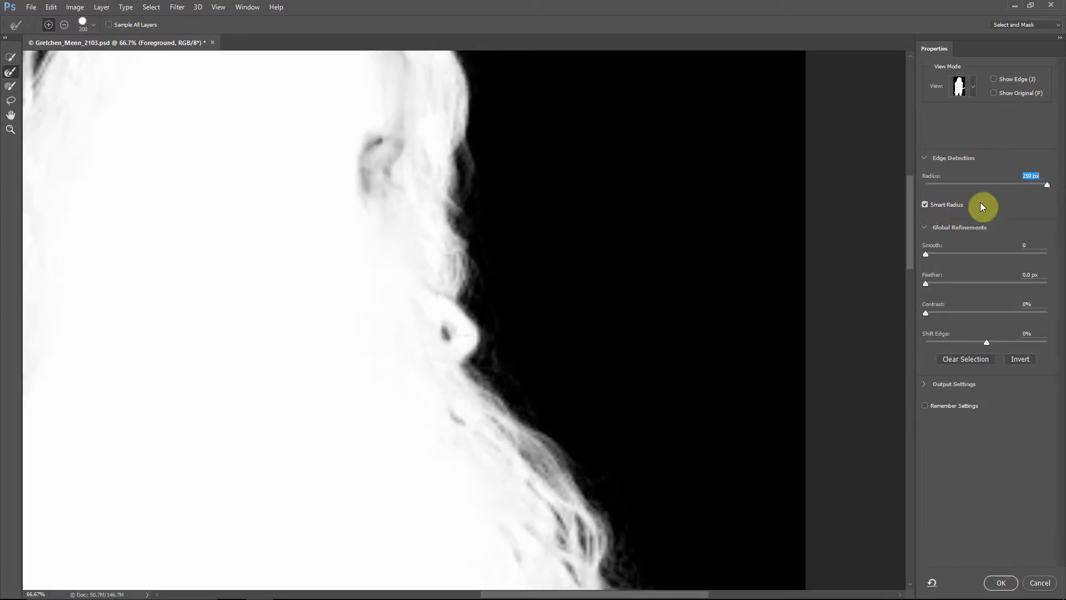
click(766, 233)
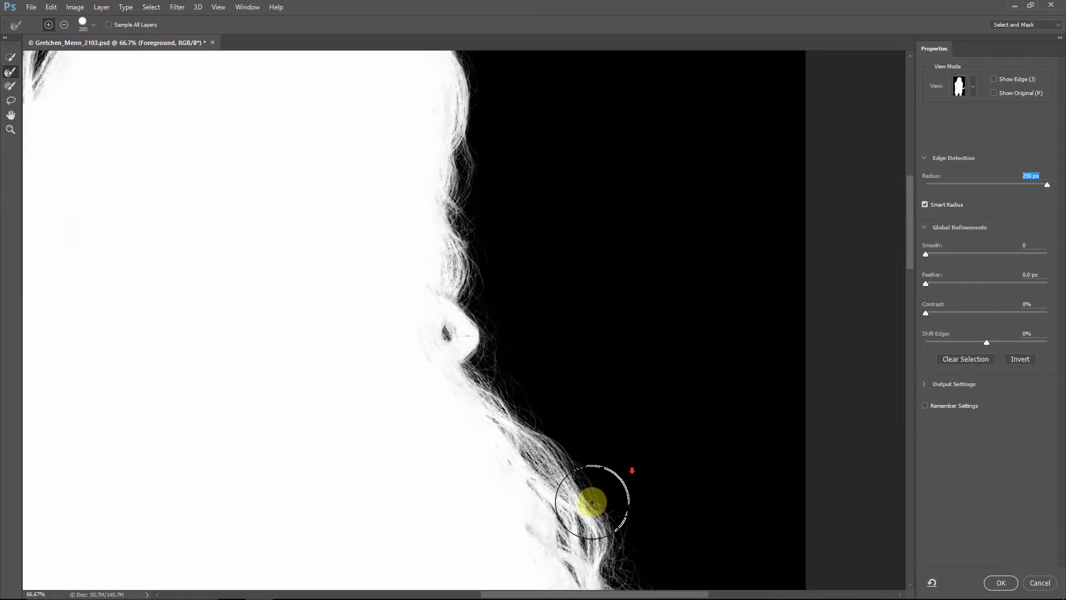
drag(910, 231, 907, 208)
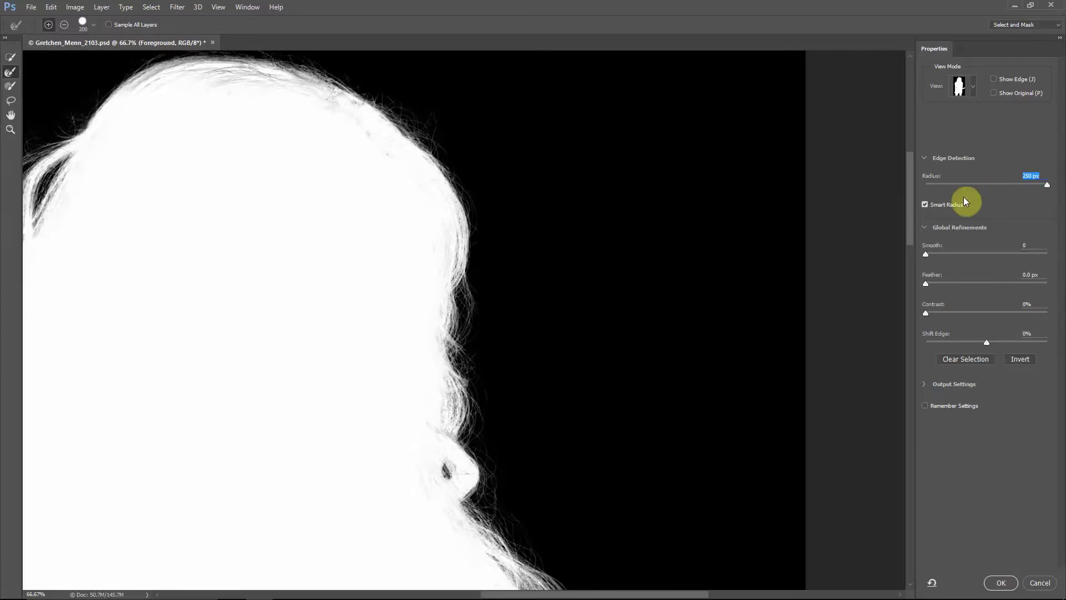
mouse_move(231, 150)
mouse_down()
mouse_move(238, 92)
mouse_move(273, 88)
mouse_move(229, 91)
mouse_move(229, 66)
mouse_move(237, 82)
mouse_move(224, 82)
mouse_move(237, 87)
mouse_move(221, 87)
mouse_move(201, 250)
mouse_move(308, 306)
mouse_move(408, 398)
mouse_move(427, 485)
mouse_move(422, 232)
mouse_move(339, 112)
mouse_move(257, 73)
mouse_move(203, 68)
mouse_move(146, 92)
mouse_move(111, 133)
mouse_move(141, 104)
mouse_move(204, 75)
mouse_move(212, 53)
mouse_move(116, 114)
mouse_move(151, 83)
mouse_move(210, 64)
mouse_move(415, 162)
mouse_move(400, 543)
mouse_move(422, 598)
mouse_up()
Step: Set the edge detection radius back to 0 px and turn off Smart Radius
drag(954, 187, 916, 189)
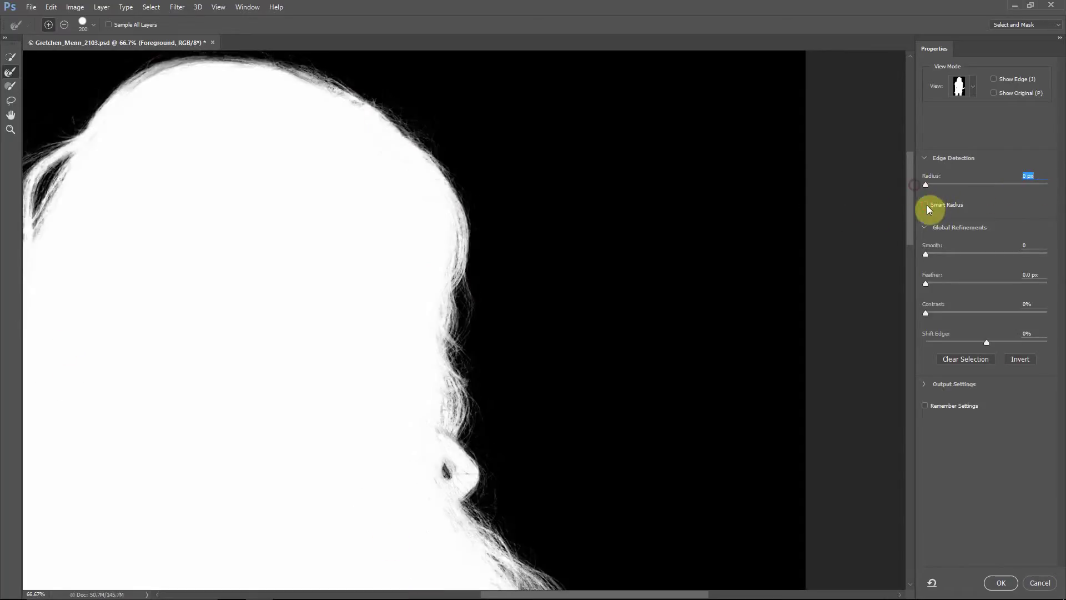
text(9)
key(Return)
drag(955, 184, 923, 185)
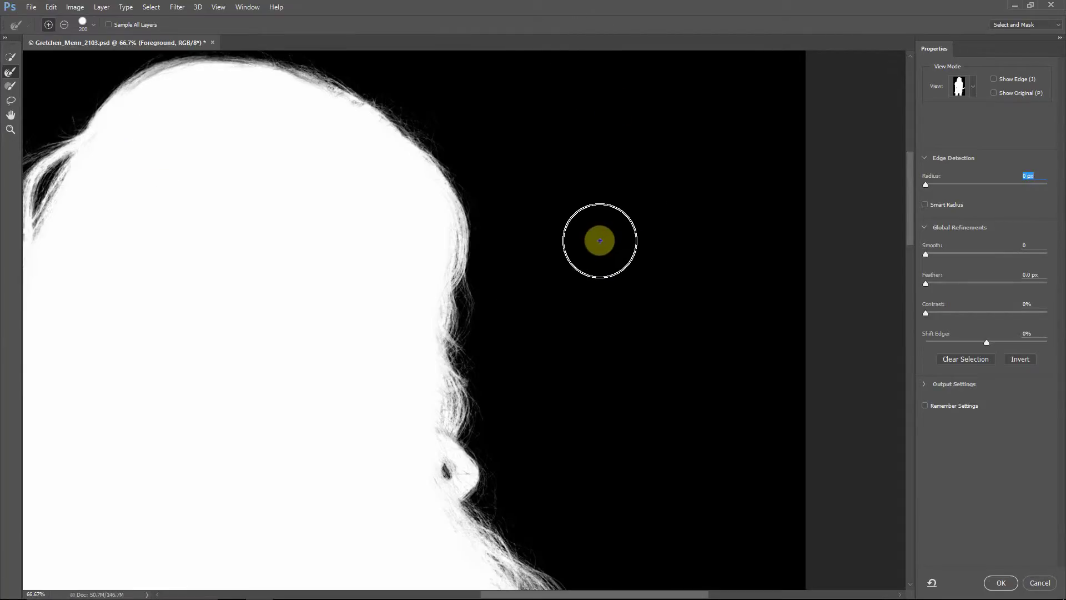
Step: Paint with the Refine Edge Brush over the curl beside the neck and the stray strands at the shoulder
mouse_move(466, 532)
mouse_down()
mouse_move(489, 518)
mouse_move(450, 522)
mouse_move(456, 492)
mouse_up()
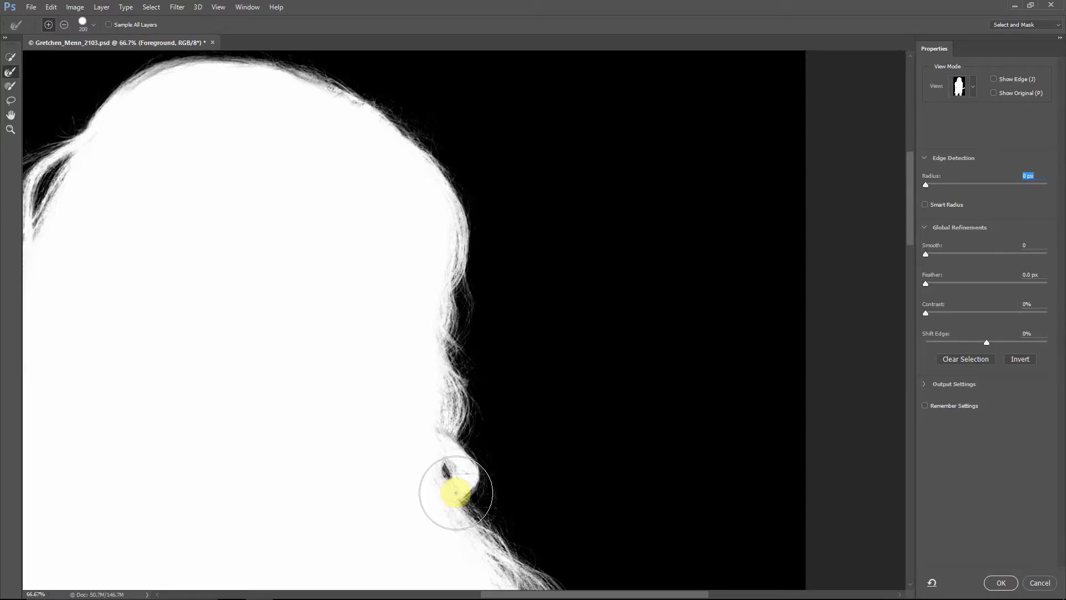
mouse_move(456, 492)
mouse_down()
mouse_move(462, 502)
mouse_move(470, 476)
mouse_move(564, 389)
mouse_up()
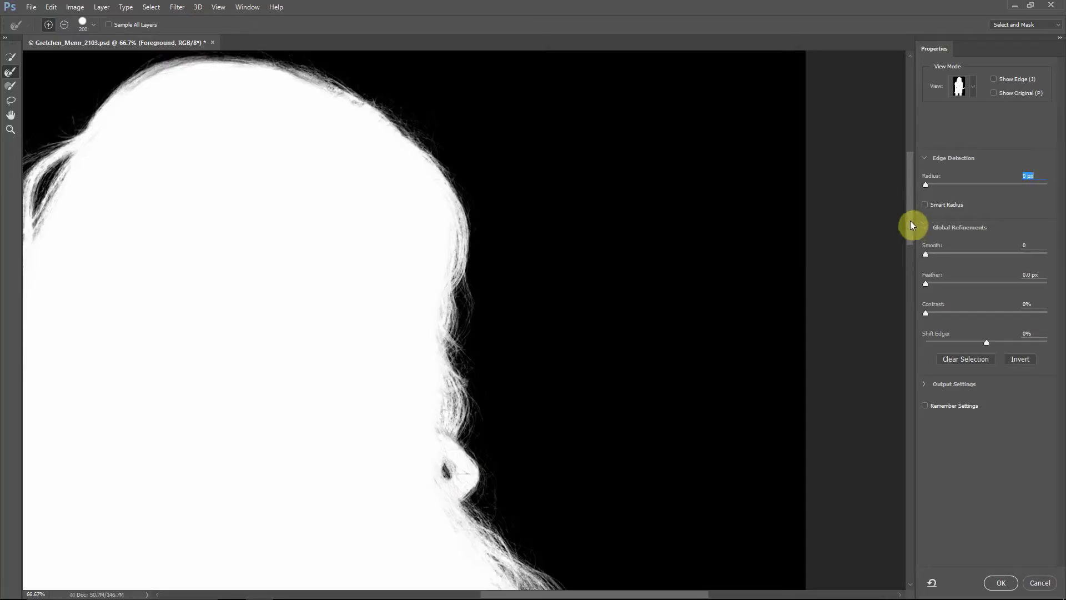
drag(910, 195, 909, 218)
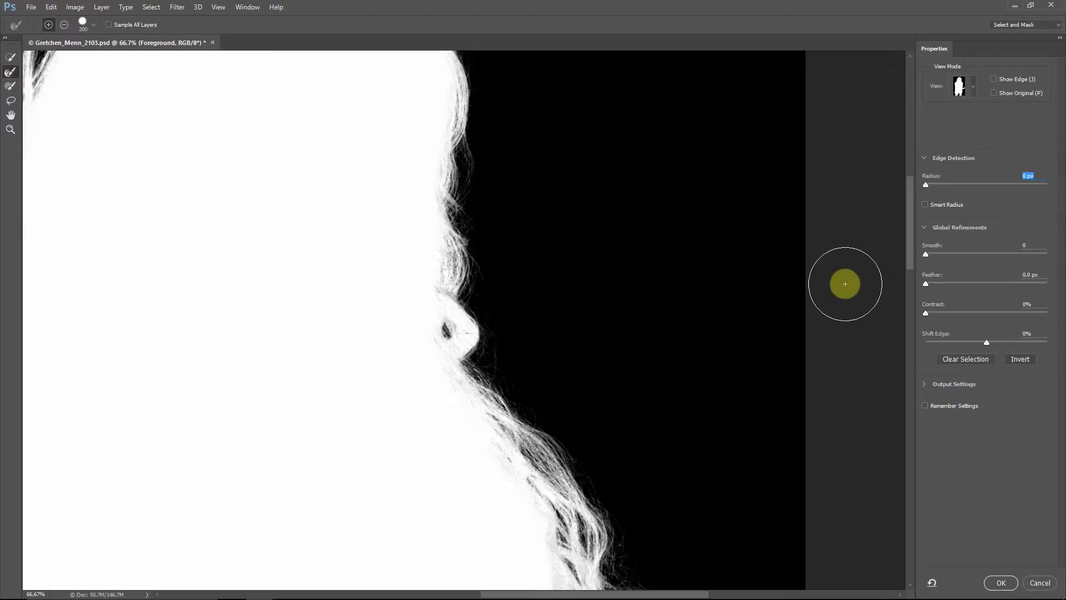
drag(908, 244, 913, 299)
mouse_move(792, 316)
mouse_down()
mouse_move(697, 304)
mouse_move(623, 257)
mouse_up()
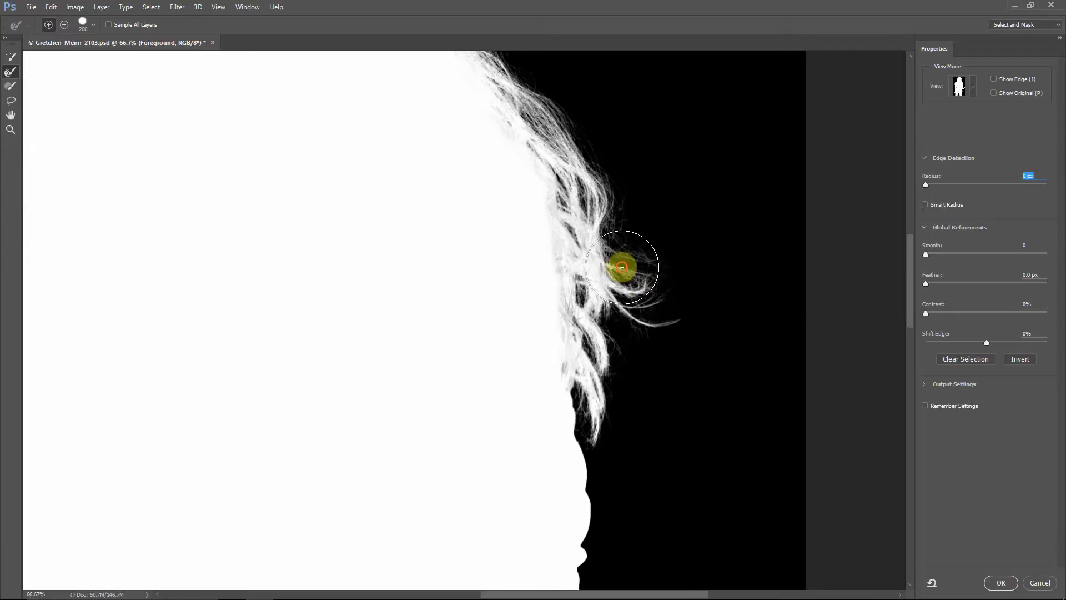
mouse_move(650, 317)
mouse_down()
mouse_move(668, 301)
mouse_move(693, 314)
mouse_move(709, 364)
mouse_up()
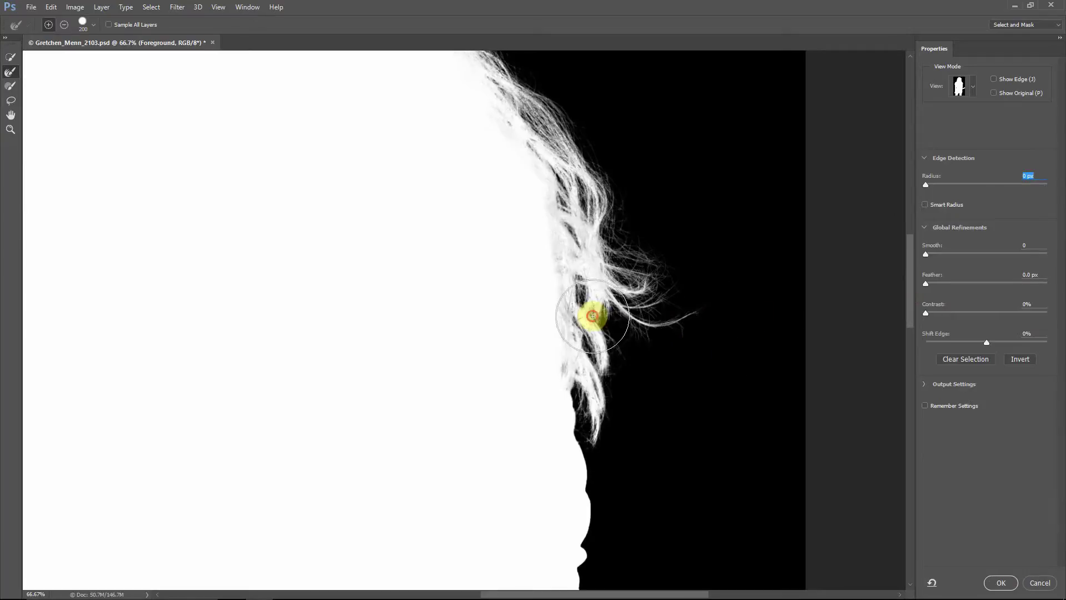
Step: Refine the edges of the lower locks and upper shoulder hair with the brush, and apply the Select and Mask changes
mouse_move(590, 309)
mouse_down()
mouse_move(594, 424)
mouse_move(714, 402)
mouse_move(928, 473)
mouse_up()
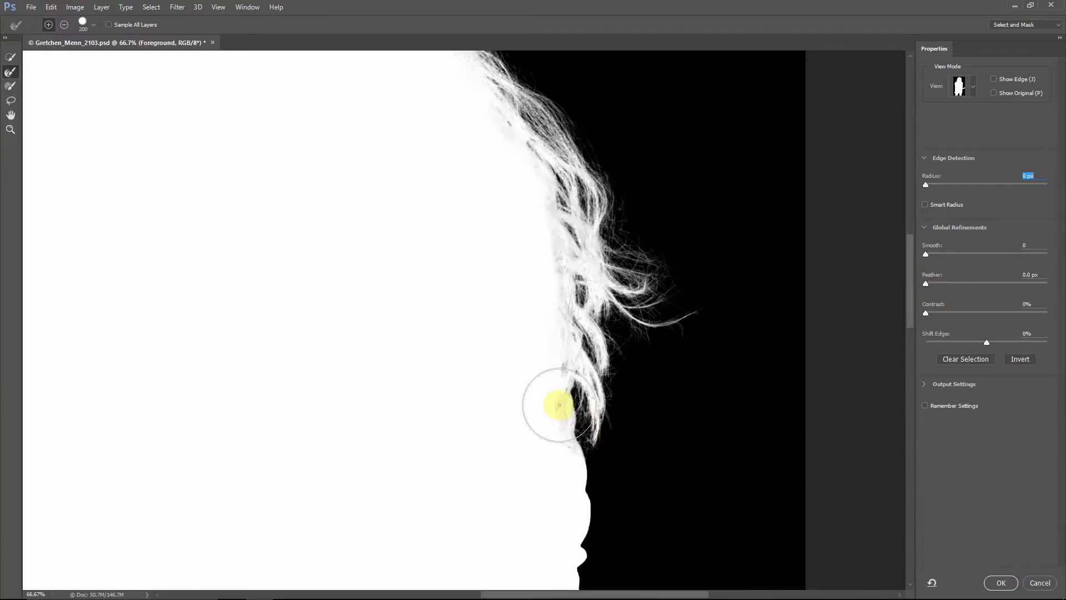
mouse_move(561, 416)
mouse_down()
mouse_move(563, 421)
mouse_move(713, 422)
mouse_move(679, 426)
mouse_move(581, 392)
mouse_move(609, 373)
mouse_move(621, 416)
mouse_up()
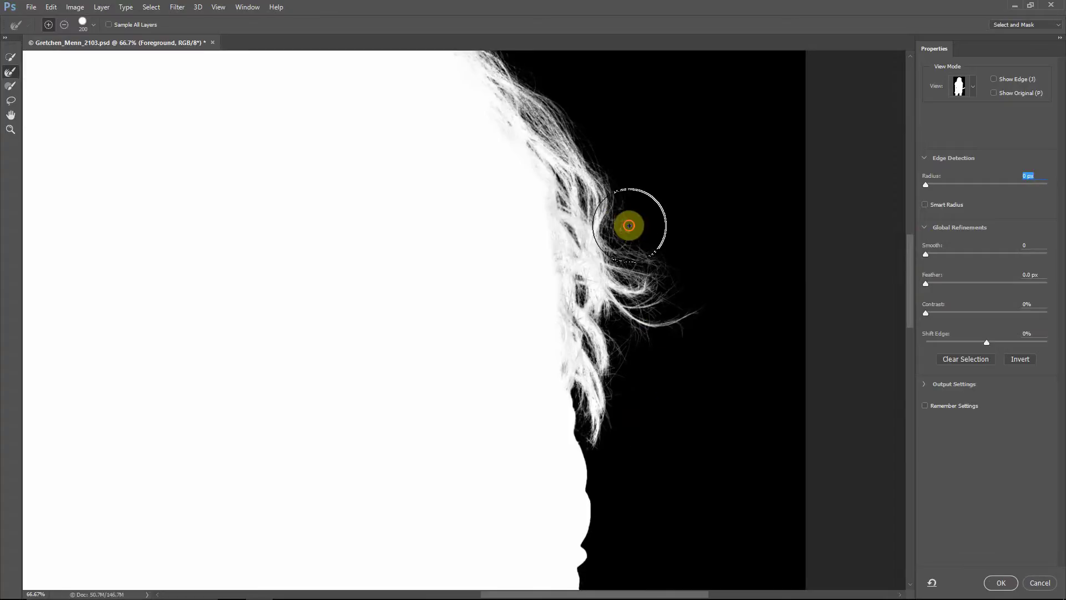
mouse_move(628, 225)
mouse_down()
mouse_move(586, 159)
mouse_move(690, 268)
mouse_up()
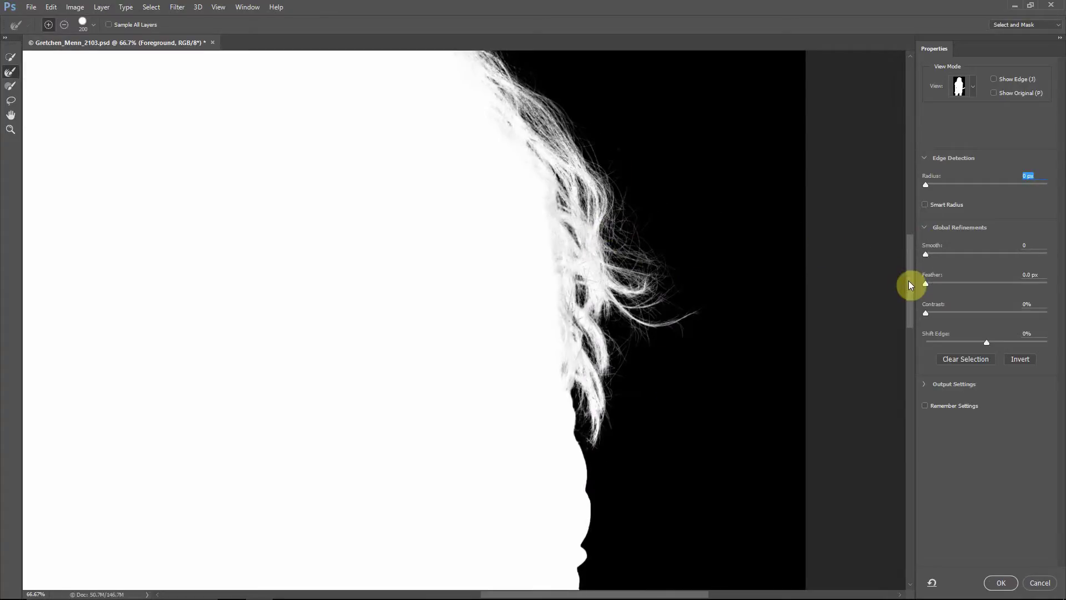
drag(908, 281, 909, 255)
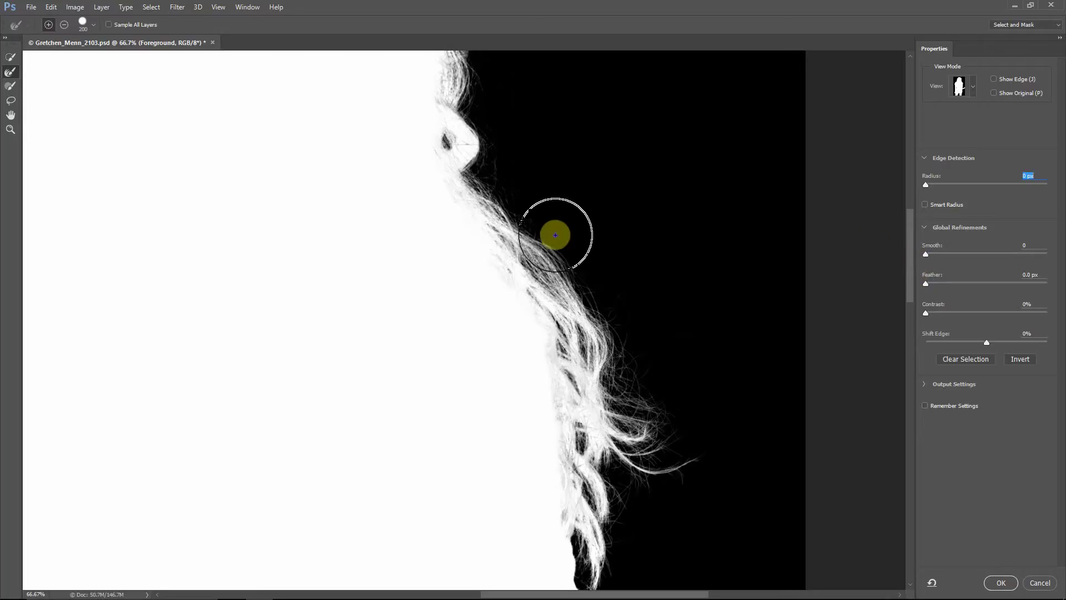
mouse_move(556, 235)
mouse_down()
mouse_move(650, 333)
mouse_move(801, 371)
mouse_up()
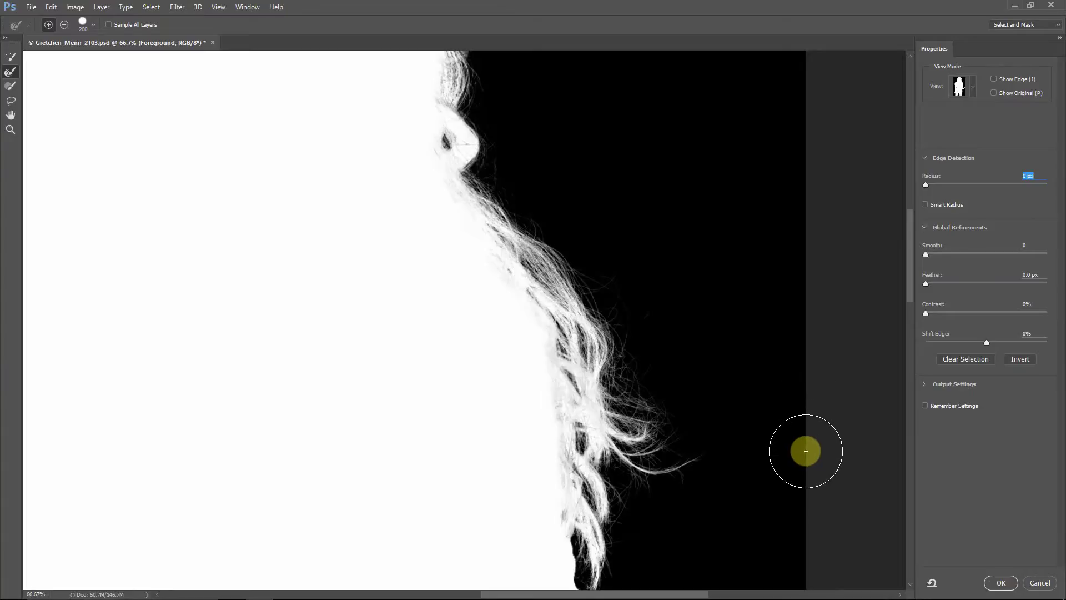
click(1010, 586)
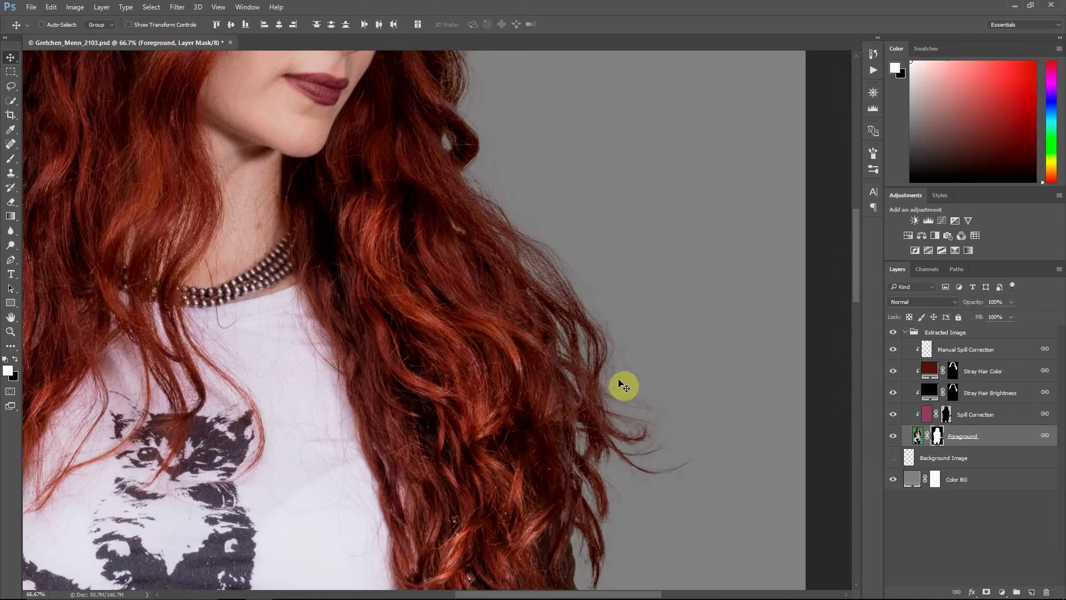
Step: Compare the hair before and after the mask refinement by switching between the Open and Select and Mask history states
click(874, 51)
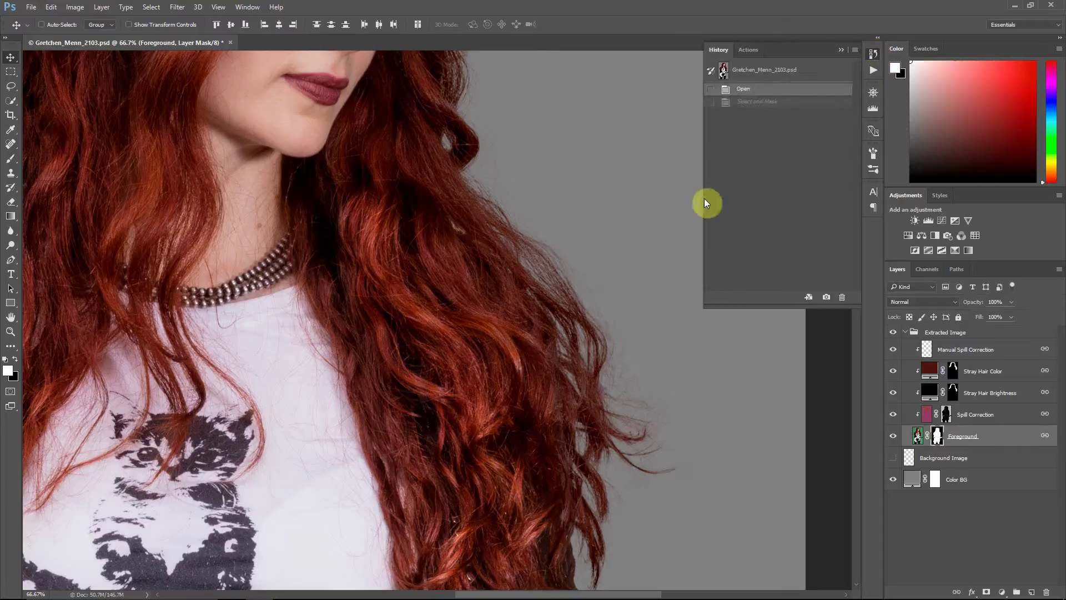
key(ctrl+z)
click(758, 103)
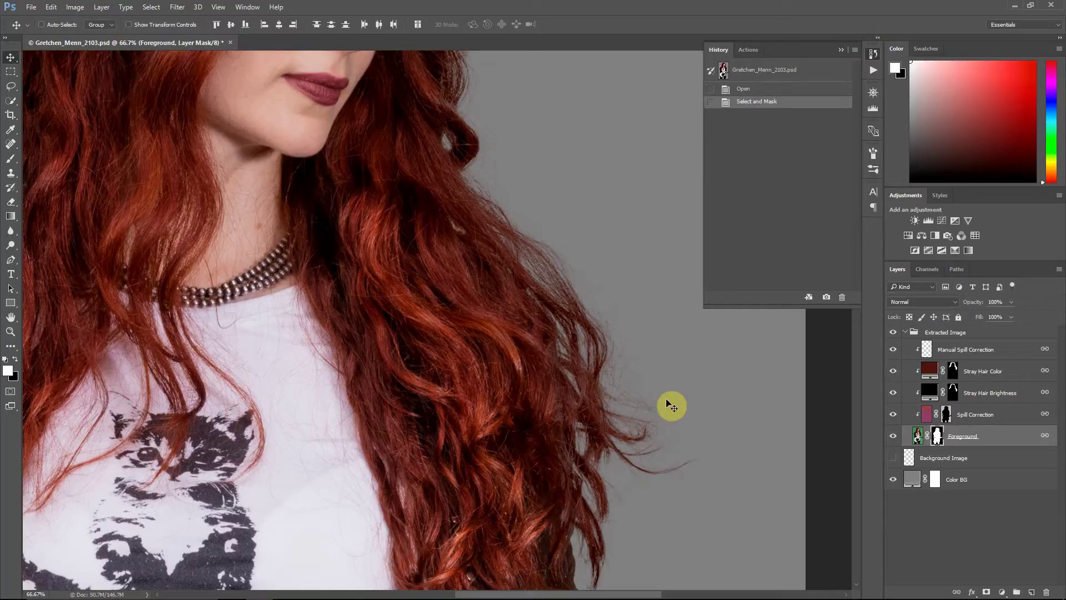
click(841, 49)
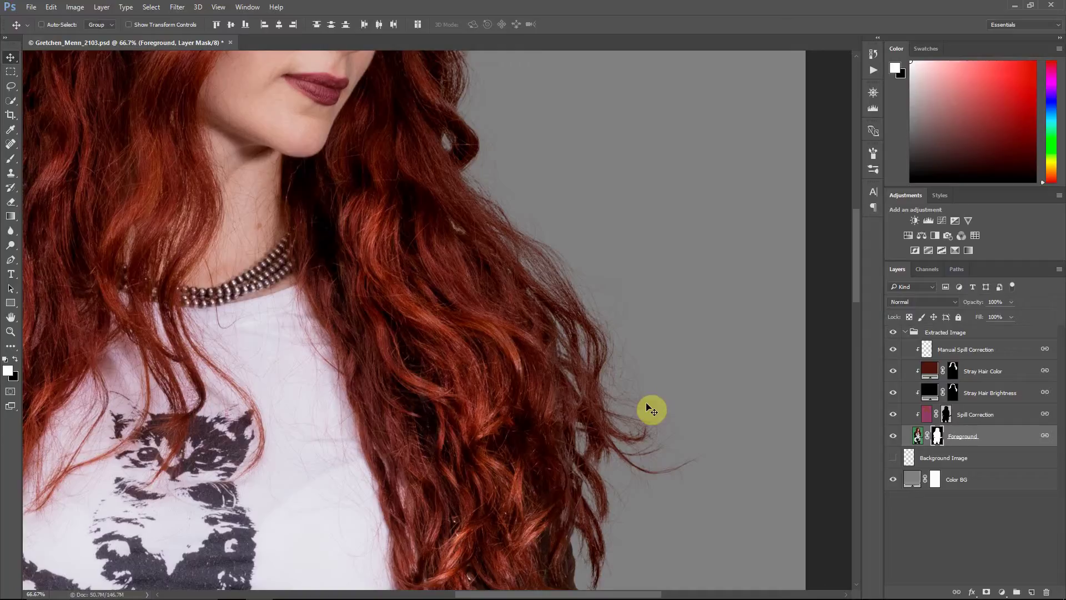
Step: Fit the whole image in view and revert the document to the Open history state
scroll(652, 409, down, 2)
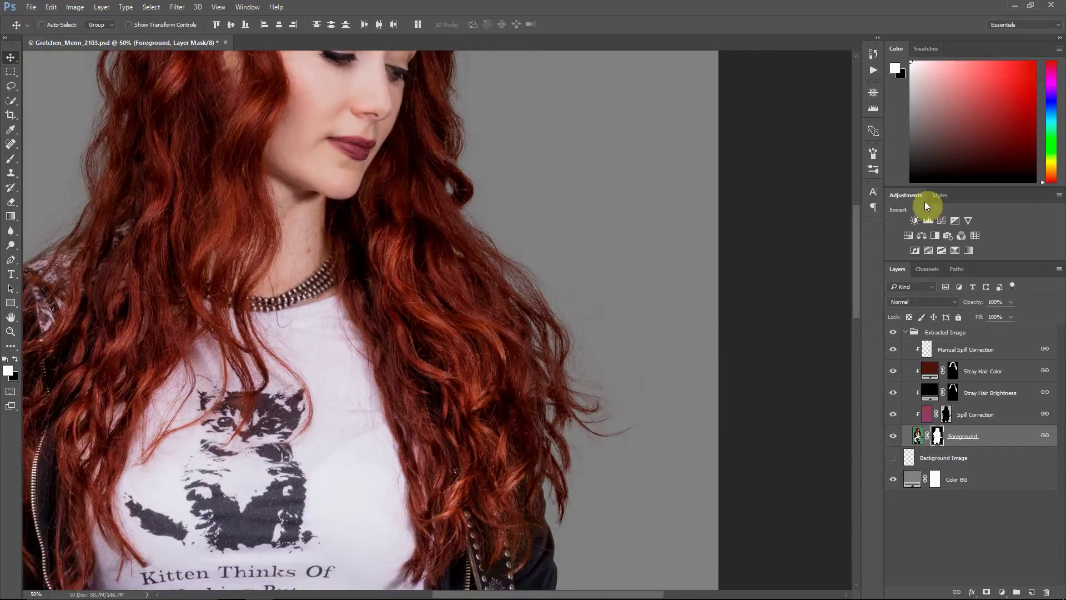
key(ctrl+0)
click(873, 54)
click(807, 89)
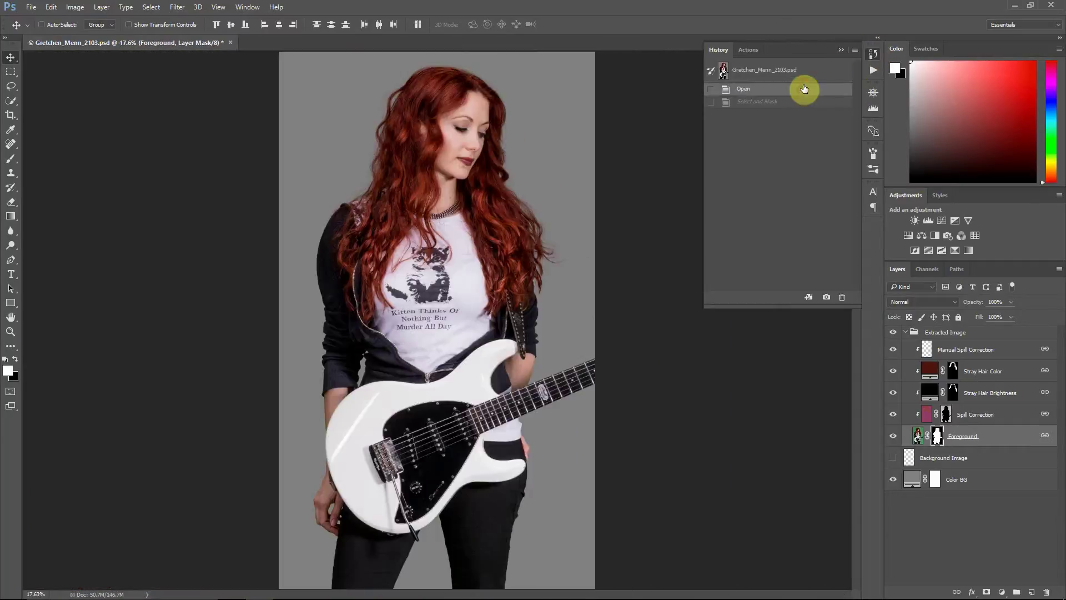
click(844, 50)
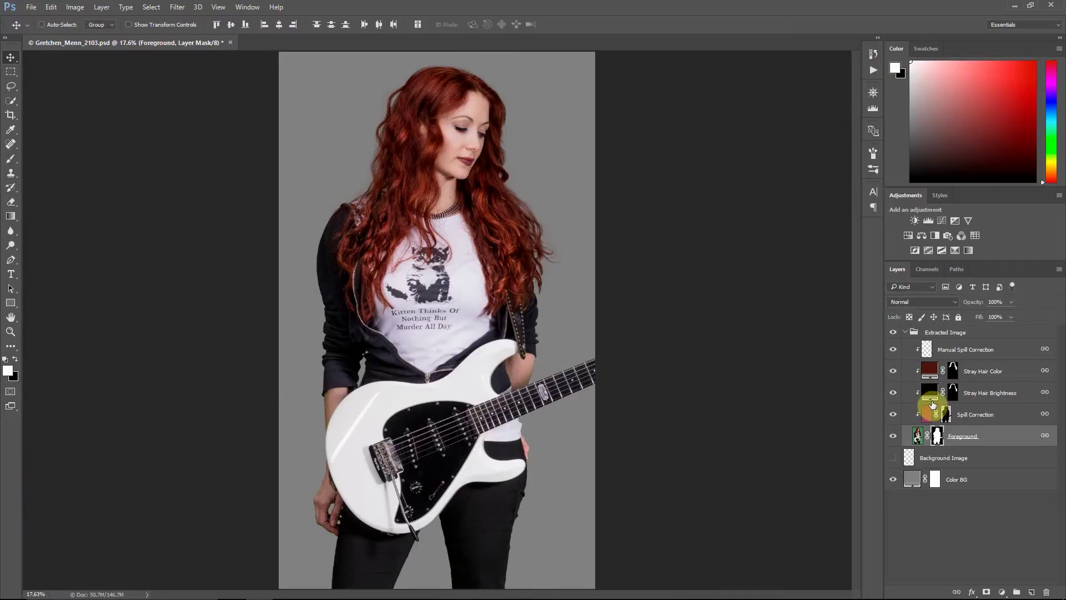
Step: Hide the Spill Correction, Stray Hair Brightness, Stray Hair Color and Manual Spill Correction layers
click(893, 417)
click(893, 392)
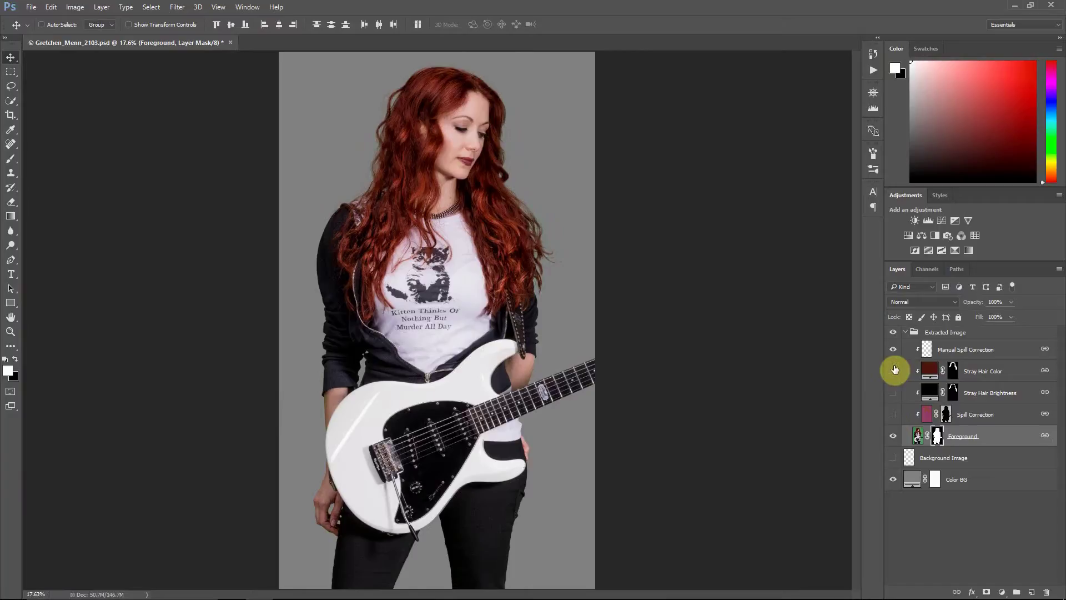
click(892, 349)
click(893, 371)
Step: Add a new layer above Manual Spill Correction, using the previous layer to create a clipping mask
key(ctrl+plus)
key(ctrl+plus)
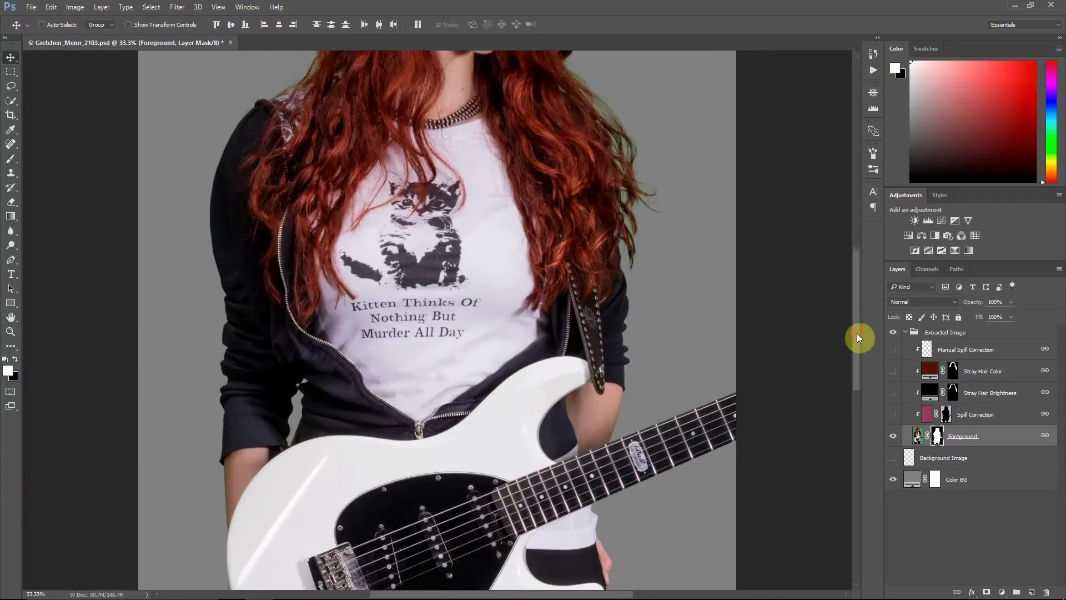
scroll(854, 300, up, 5)
key(ctrl+plus)
key(ctrl+plus)
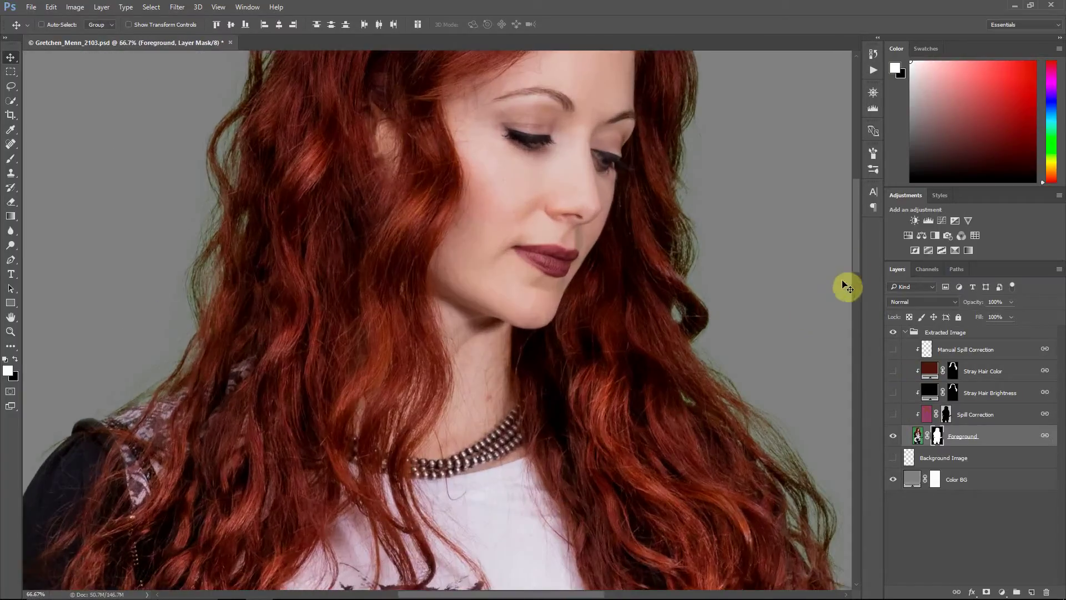
scroll(715, 336, up, 1)
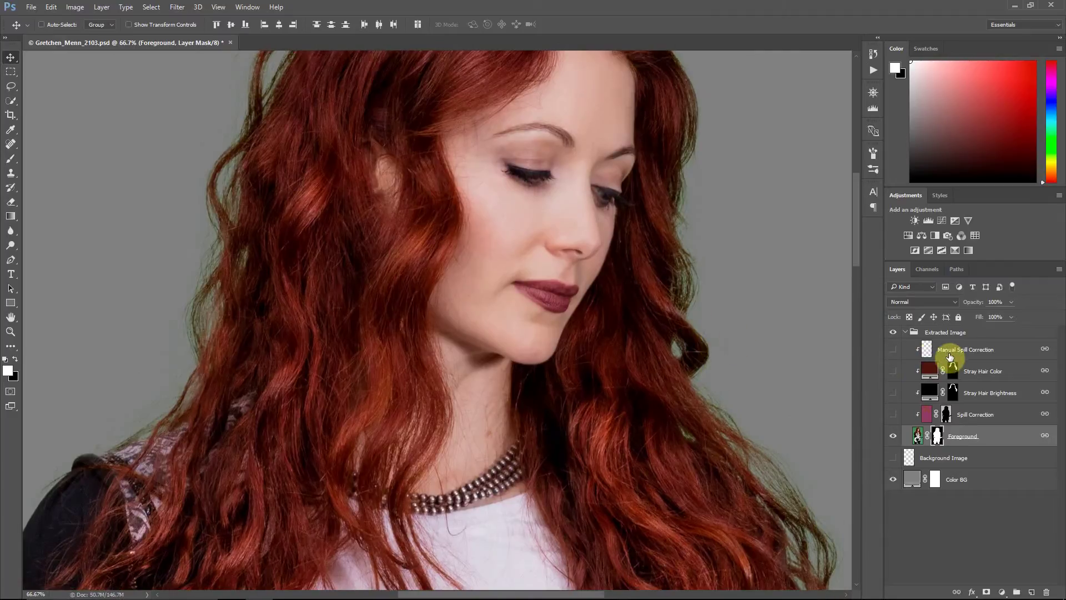
click(983, 350)
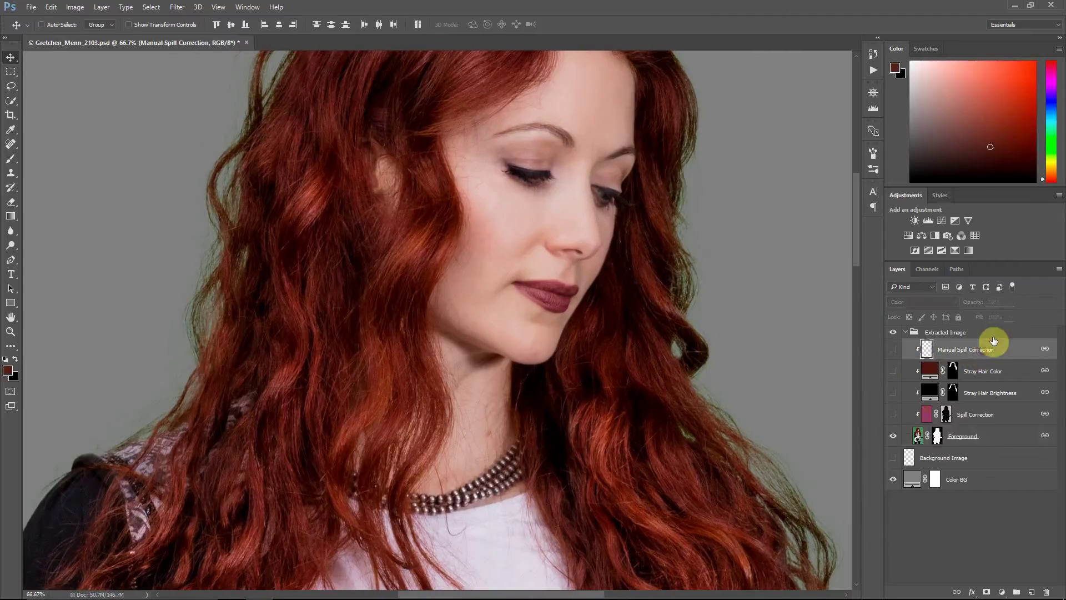
click(1058, 271)
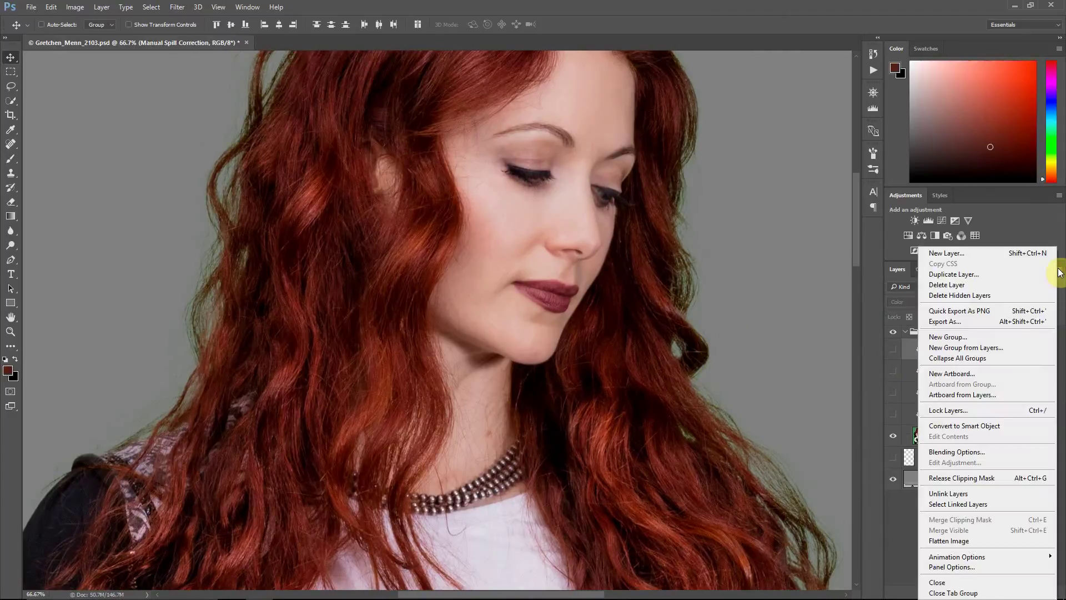
click(1011, 254)
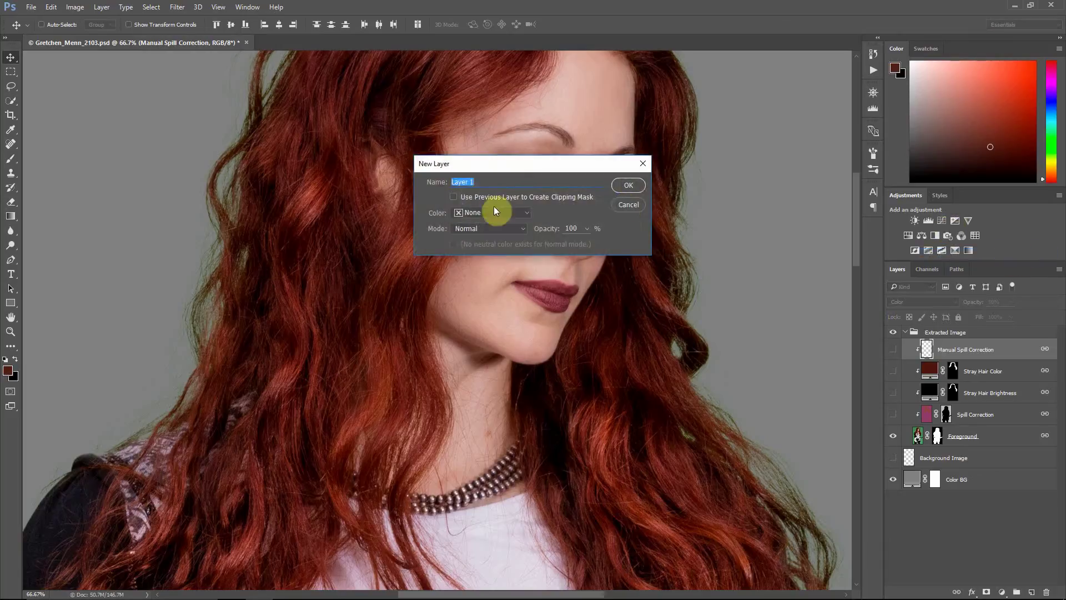
click(454, 197)
click(623, 187)
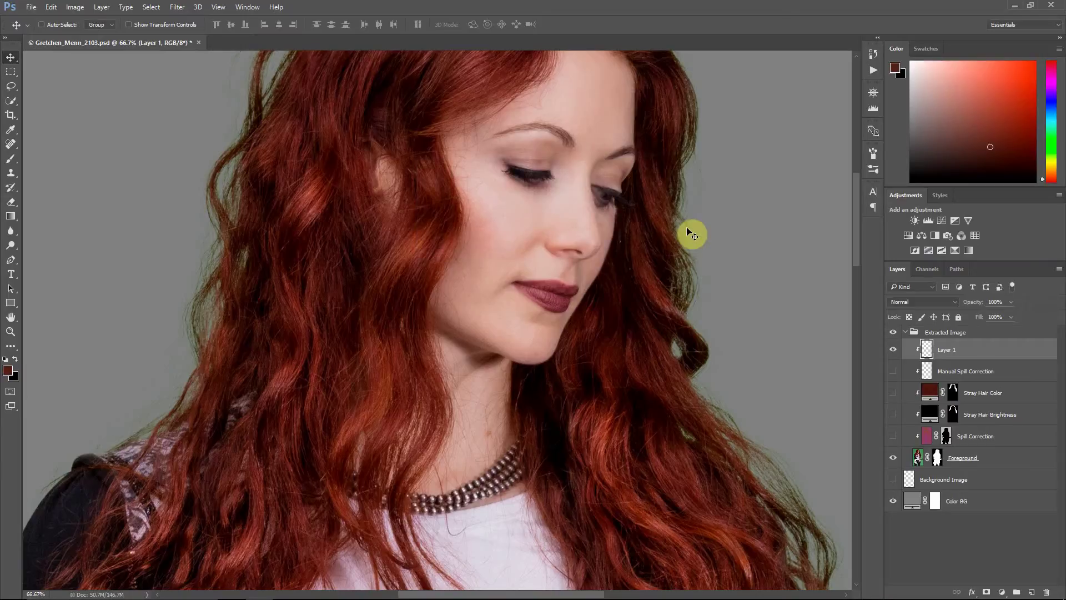
Step: Load the Foreground layer's mask as a selection and invert the selection
drag(858, 197, 859, 210)
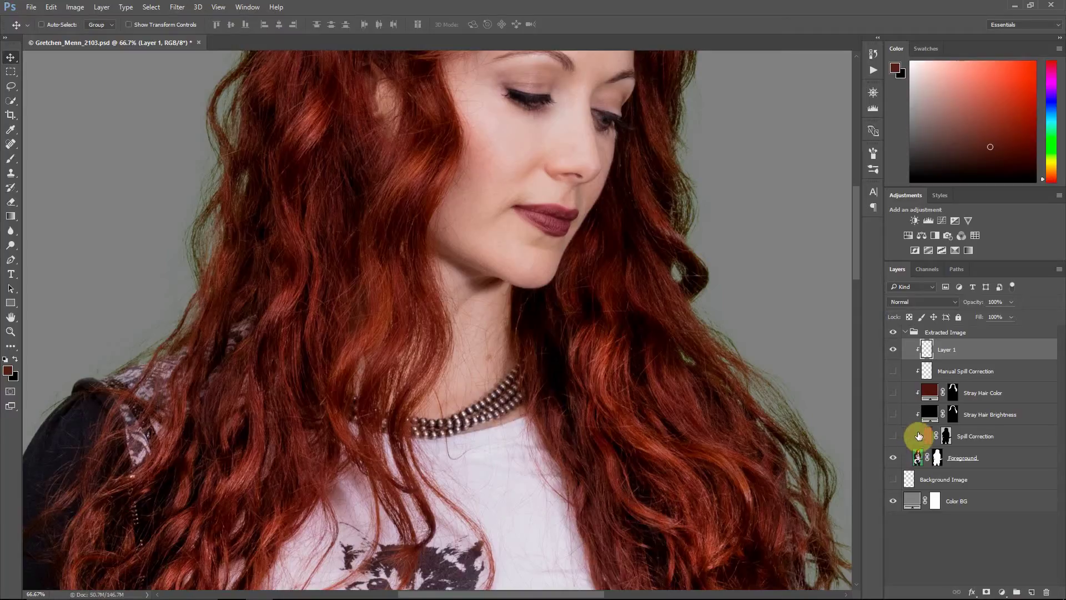
drag(937, 443, 939, 462)
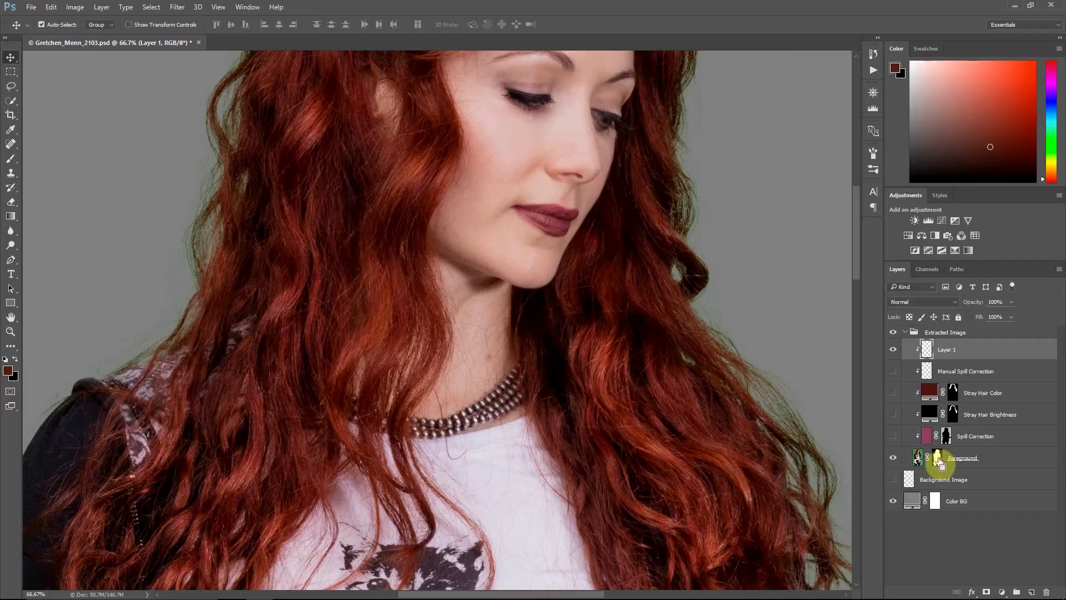
ctrl+click(937, 459)
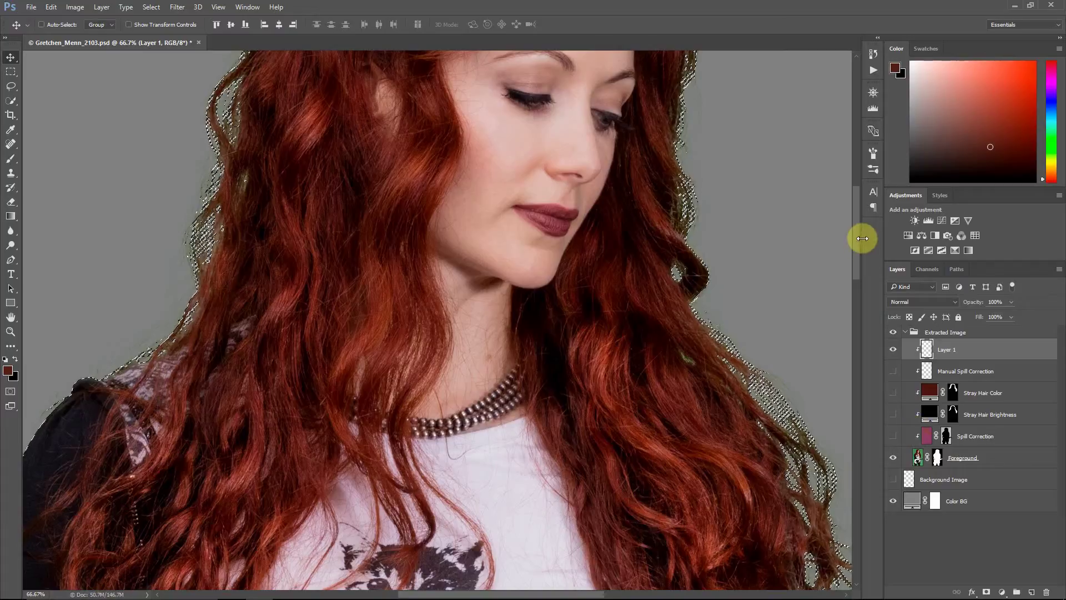
scroll(855, 234, up, 3)
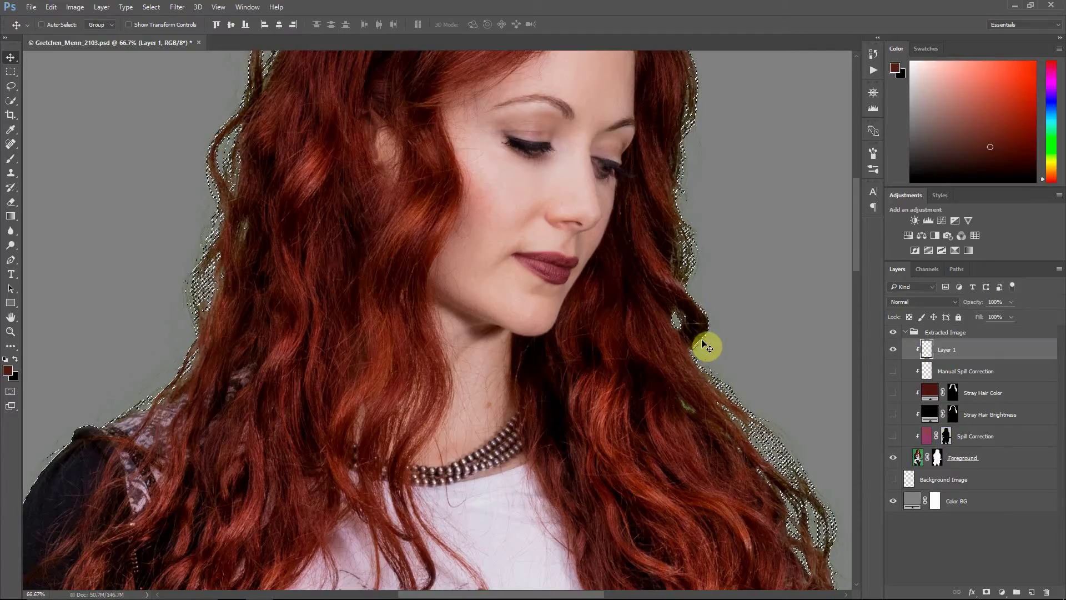
click(151, 6)
click(162, 49)
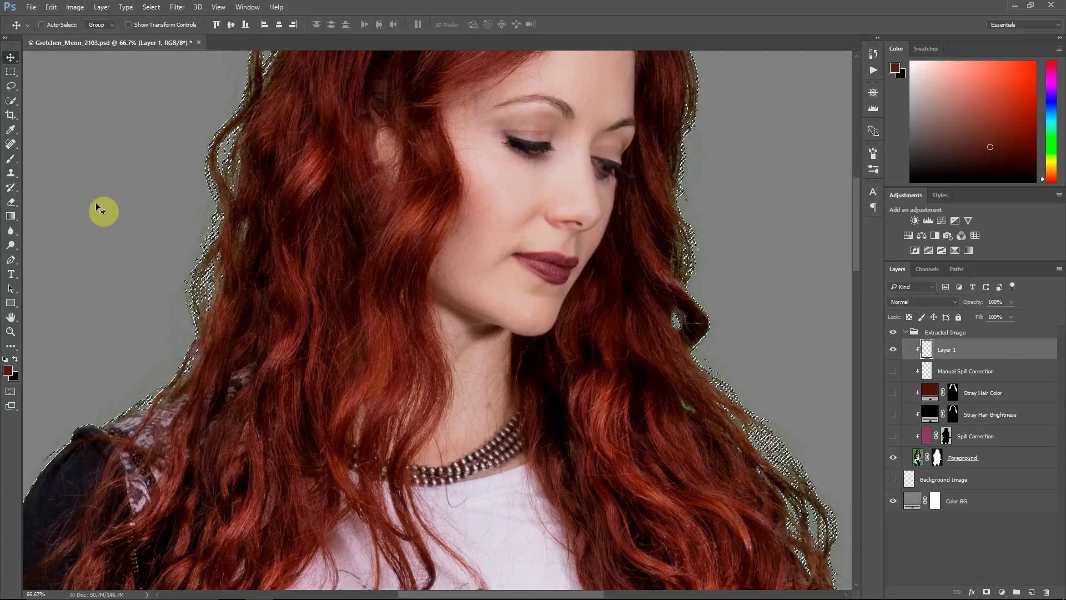
Step: Expand the inverted mask selection by 7 pixels so it reaches further into the hair edge
click(150, 7)
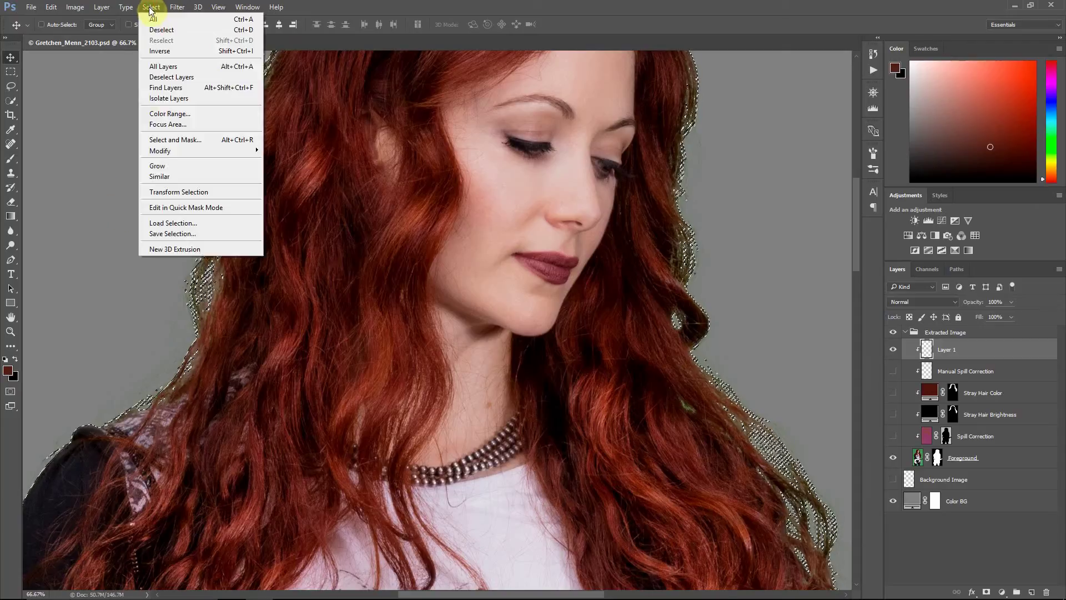
mouse_move(172, 155)
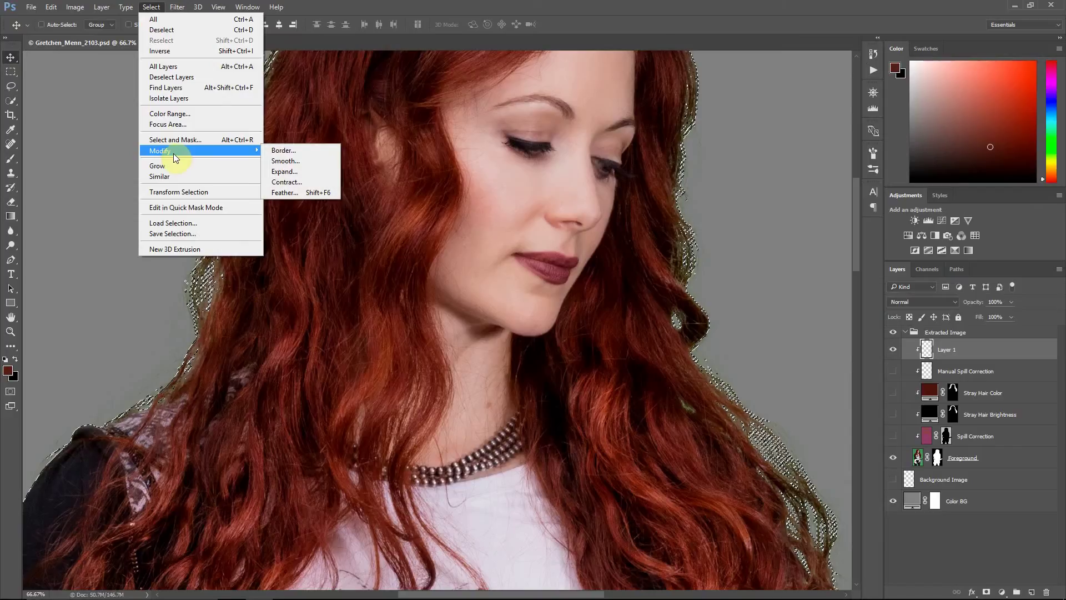
click(284, 173)
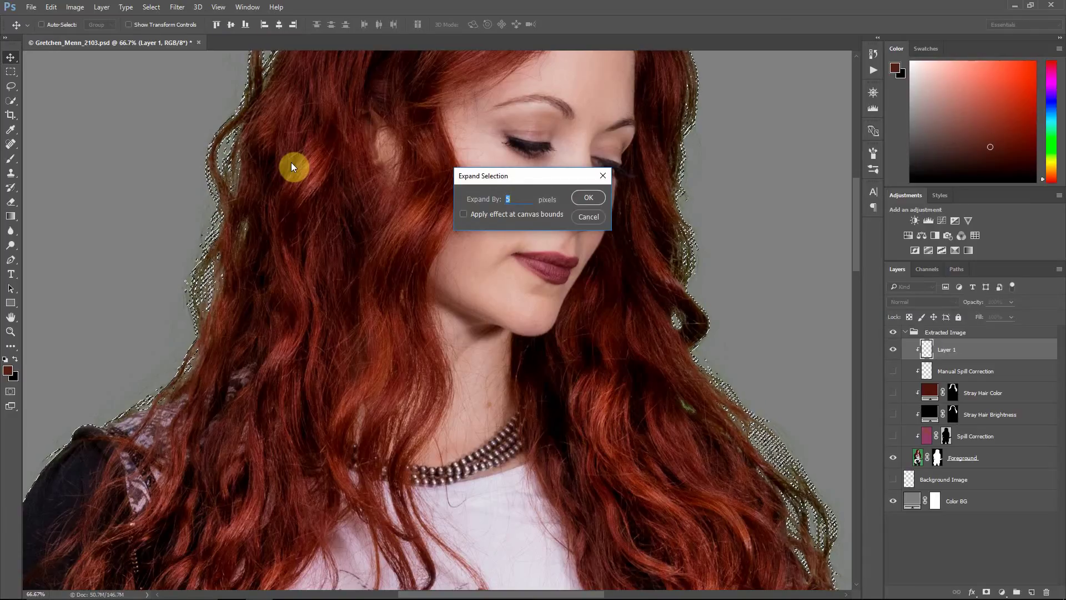
text(7)
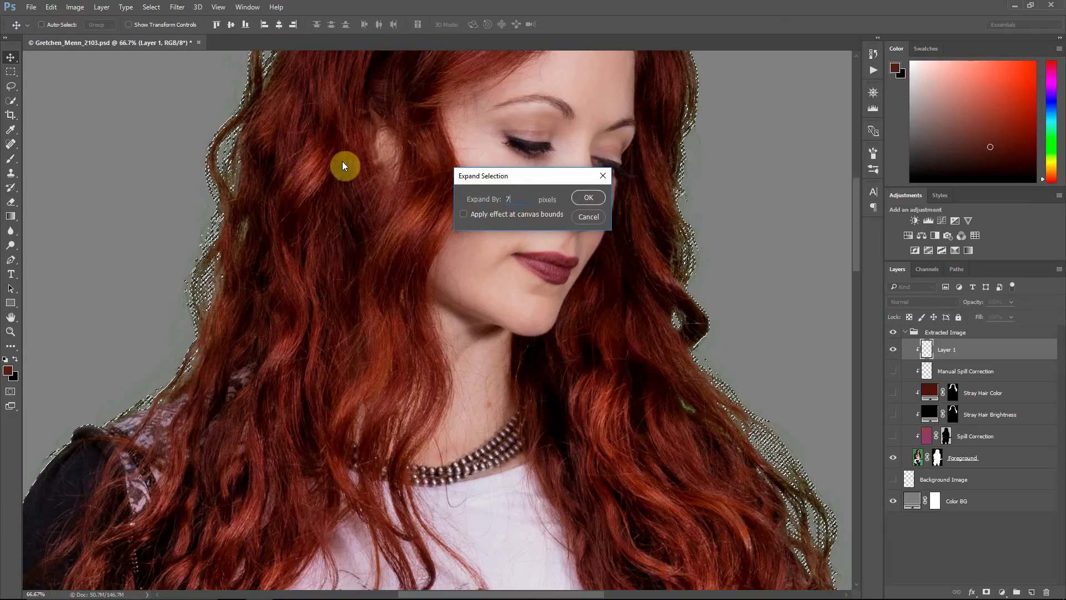
click(588, 198)
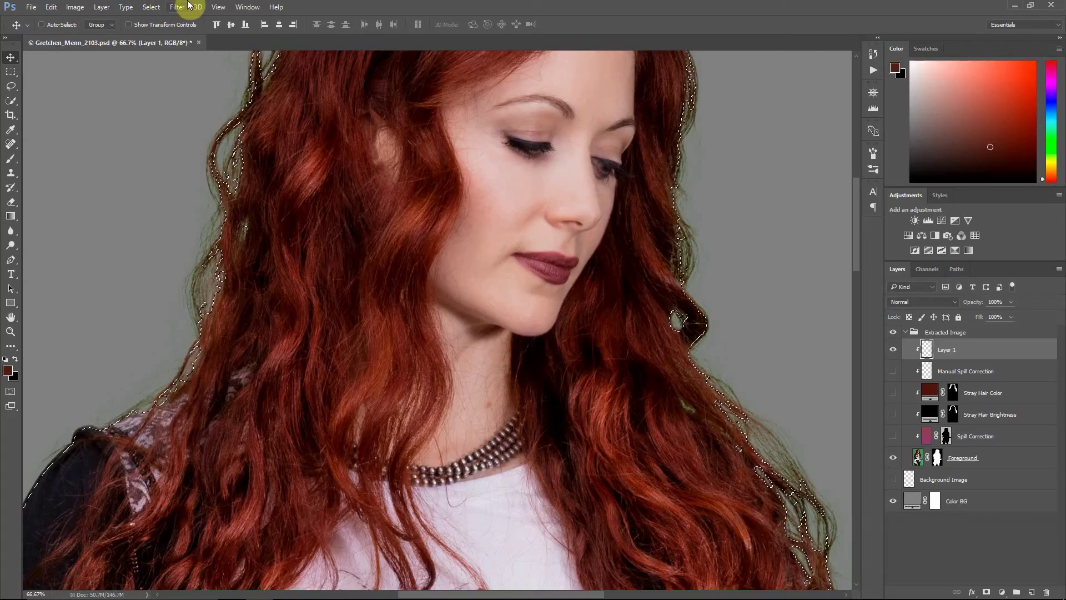
Step: Feather the expanded selection by 3 pixels and clear the marching ants from the canvas
click(150, 8)
mouse_move(191, 152)
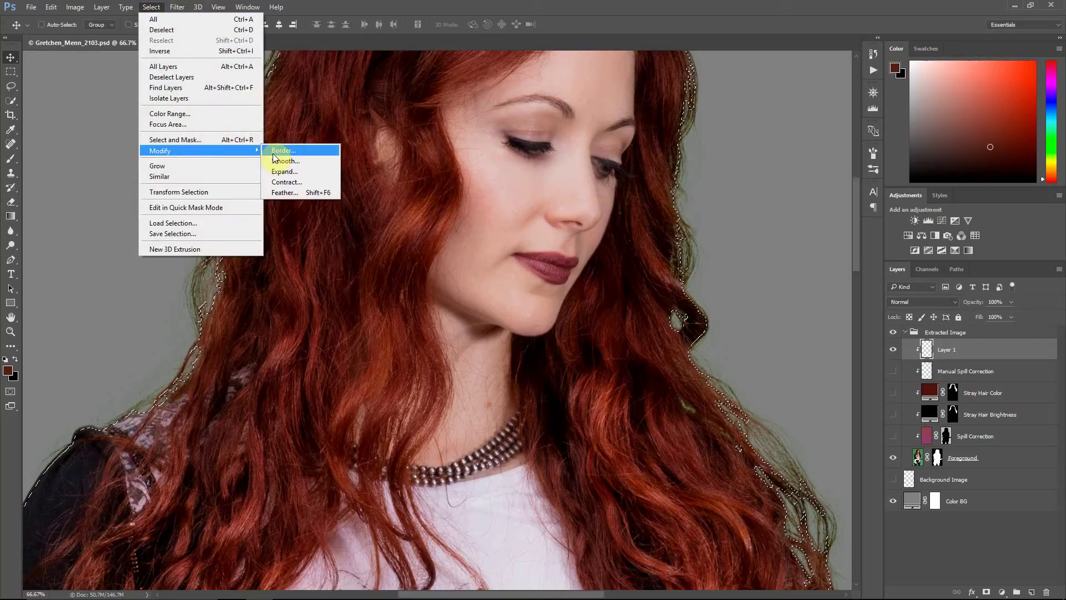
click(286, 193)
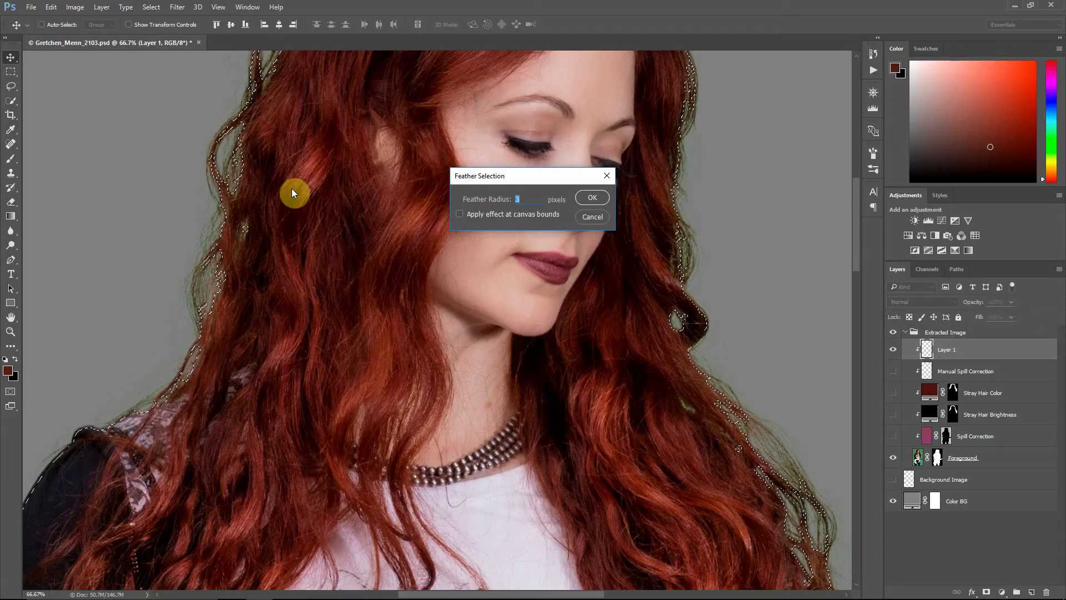
click(527, 199)
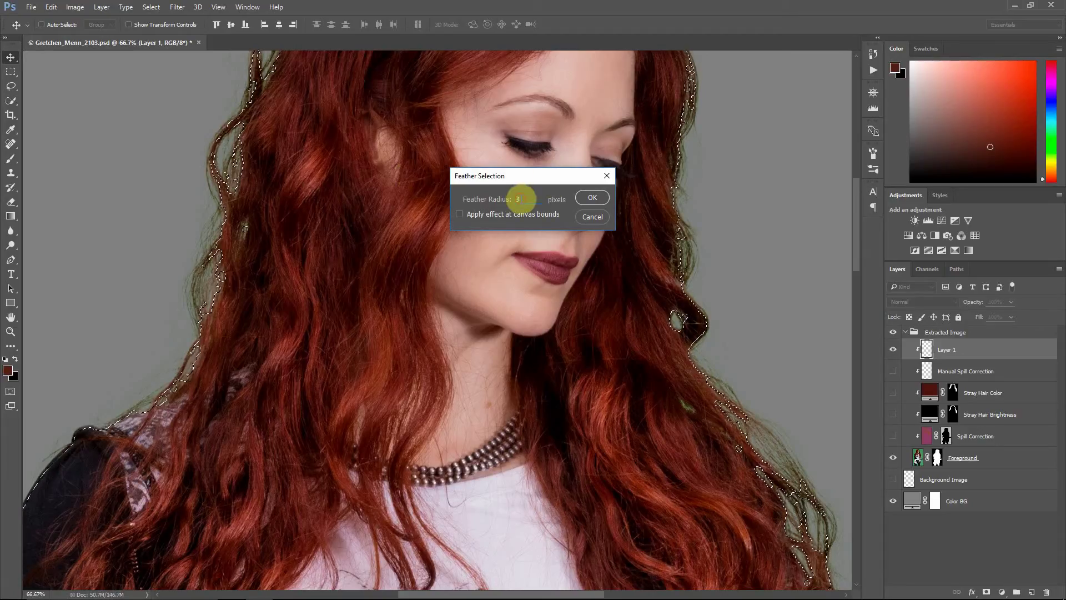
click(598, 200)
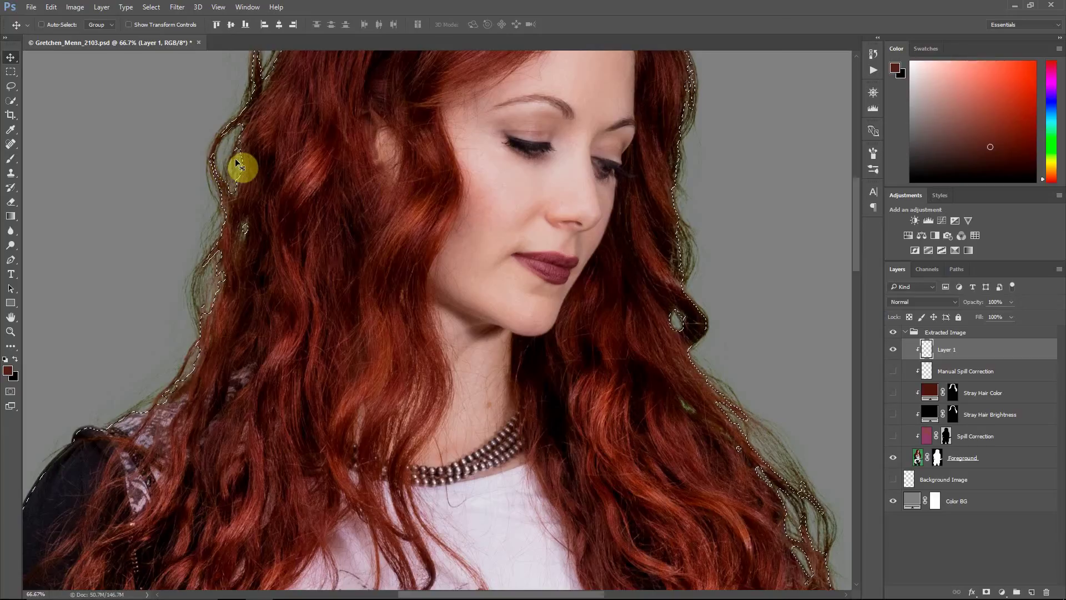
key(ctrl+d)
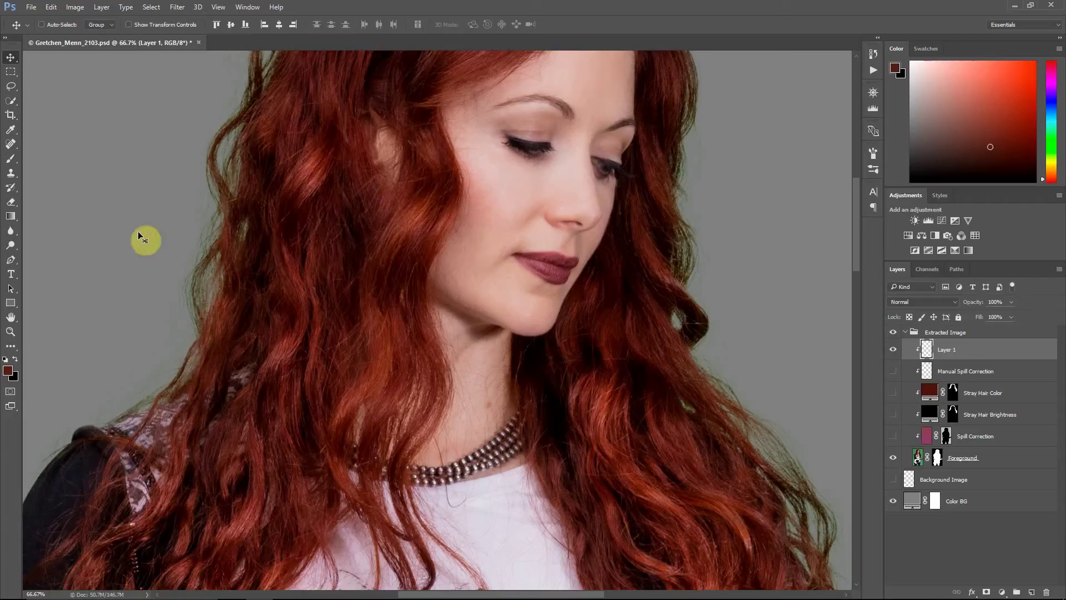
Step: Clone clean red hair over the green-tinted outer strands above the patterned shoulder on Layer 1, using the Clone Stamp with All Layers sampling
click(10, 178)
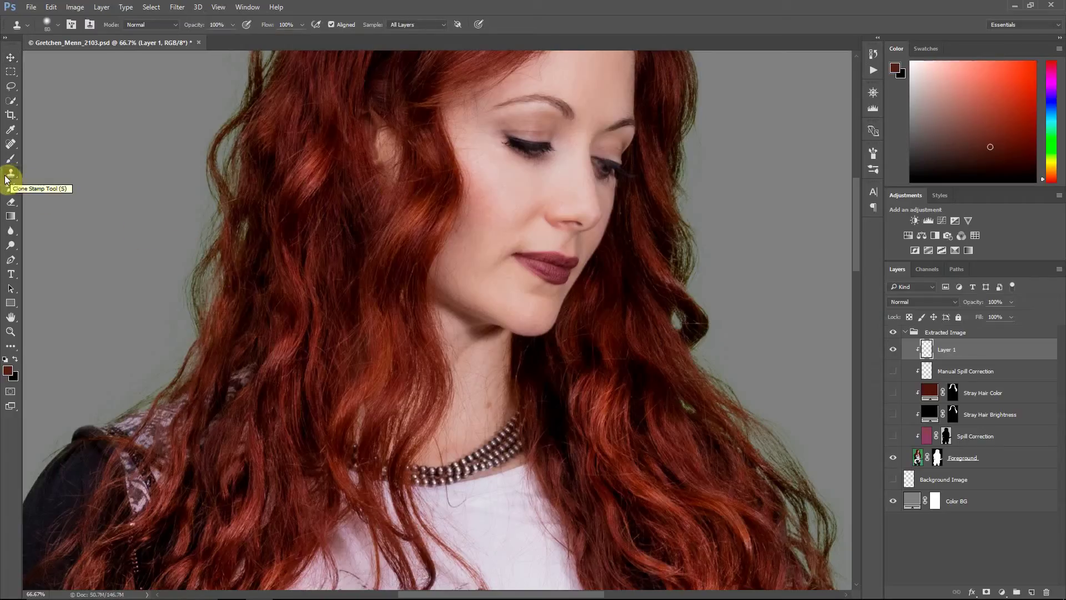
click(411, 26)
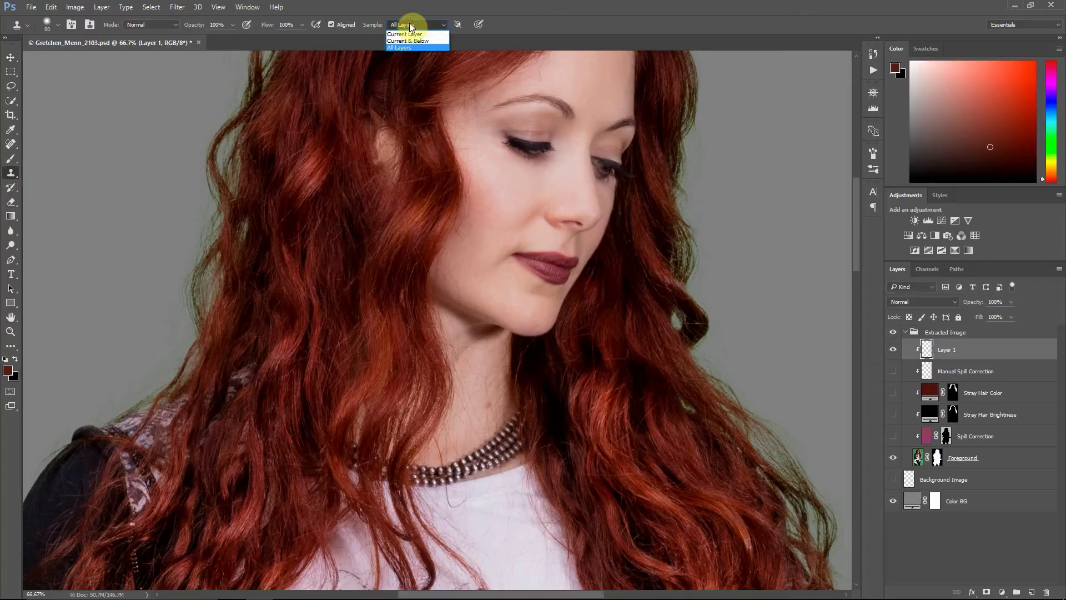
click(408, 23)
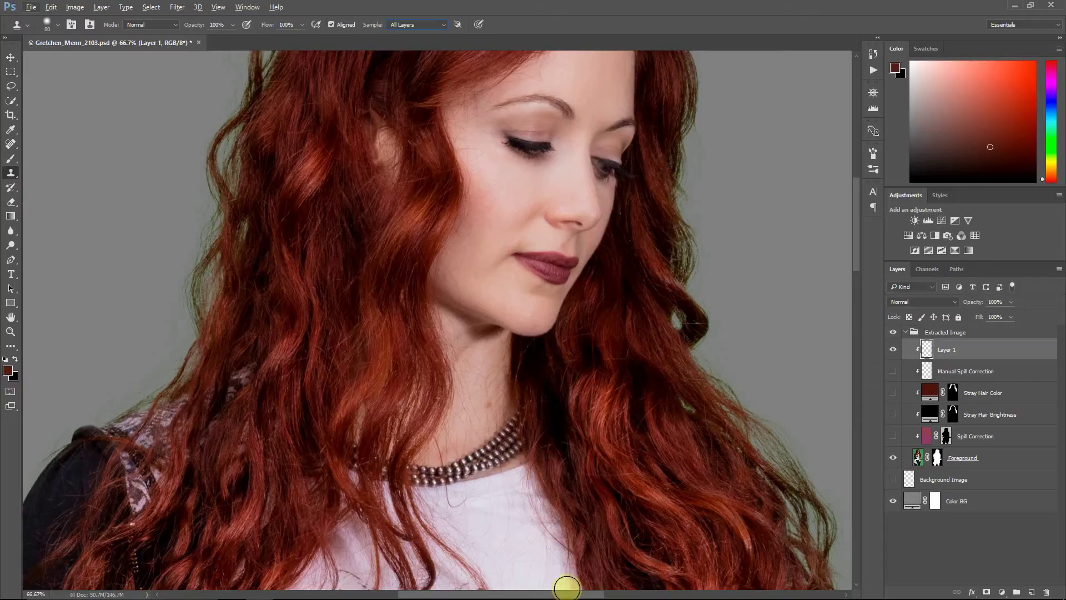
drag(567, 594, 531, 593)
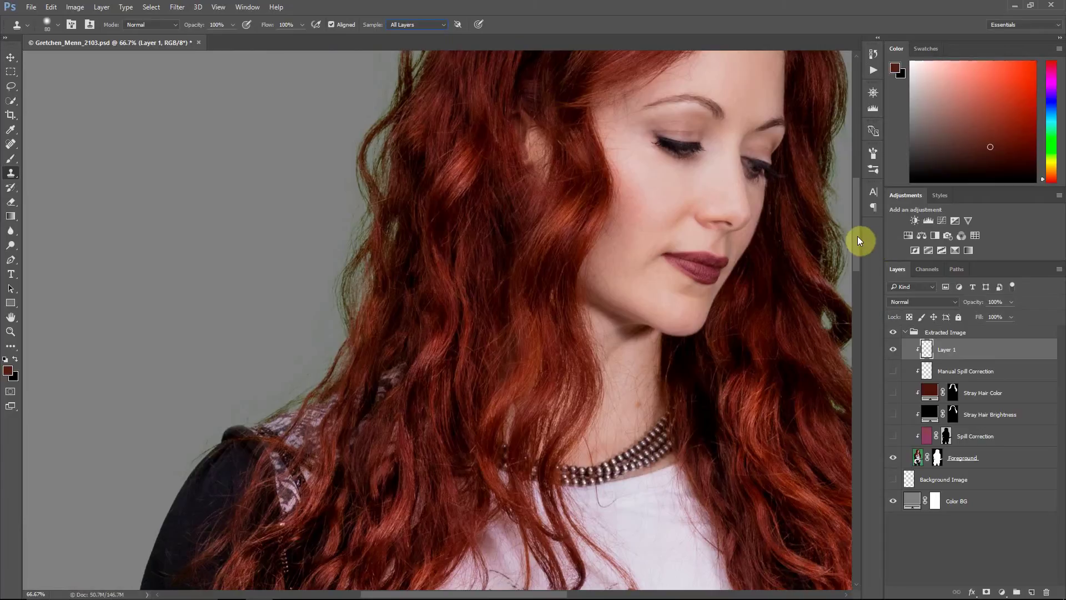
drag(858, 236, 852, 211)
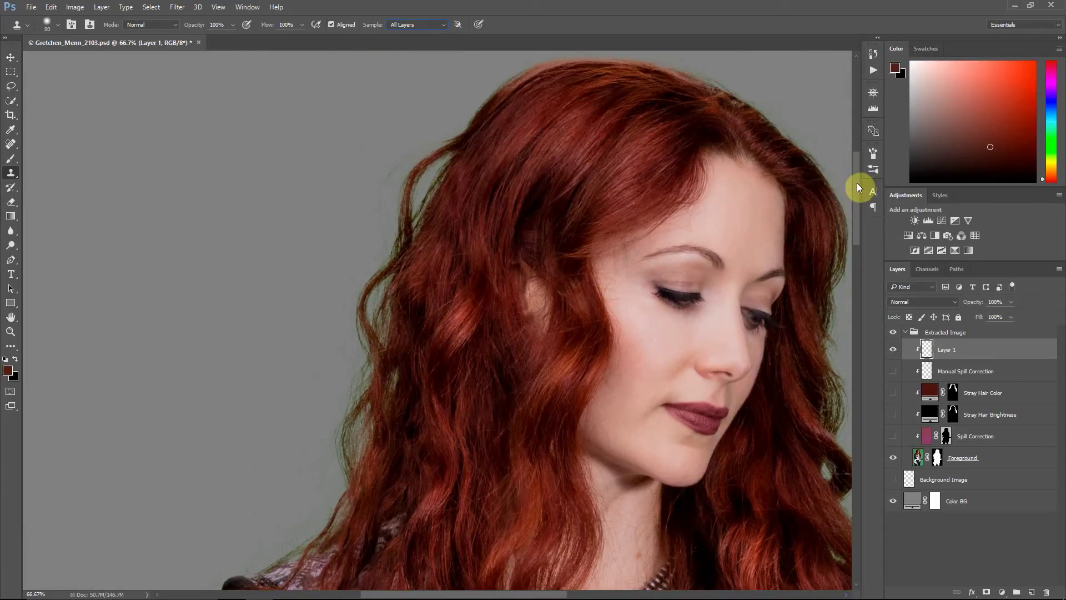
drag(857, 182, 855, 205)
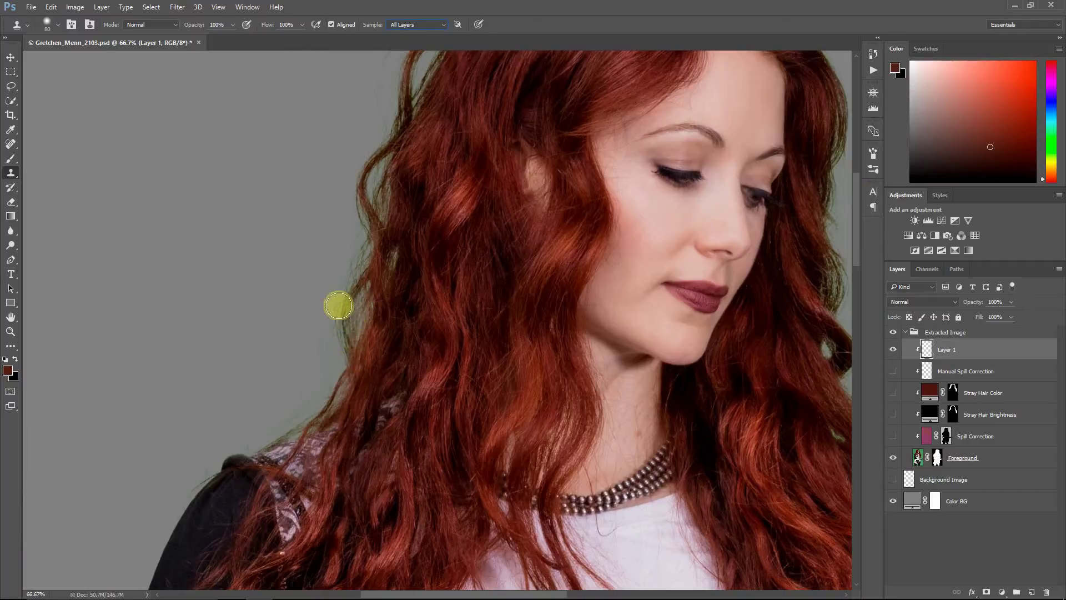
drag(357, 352, 390, 355)
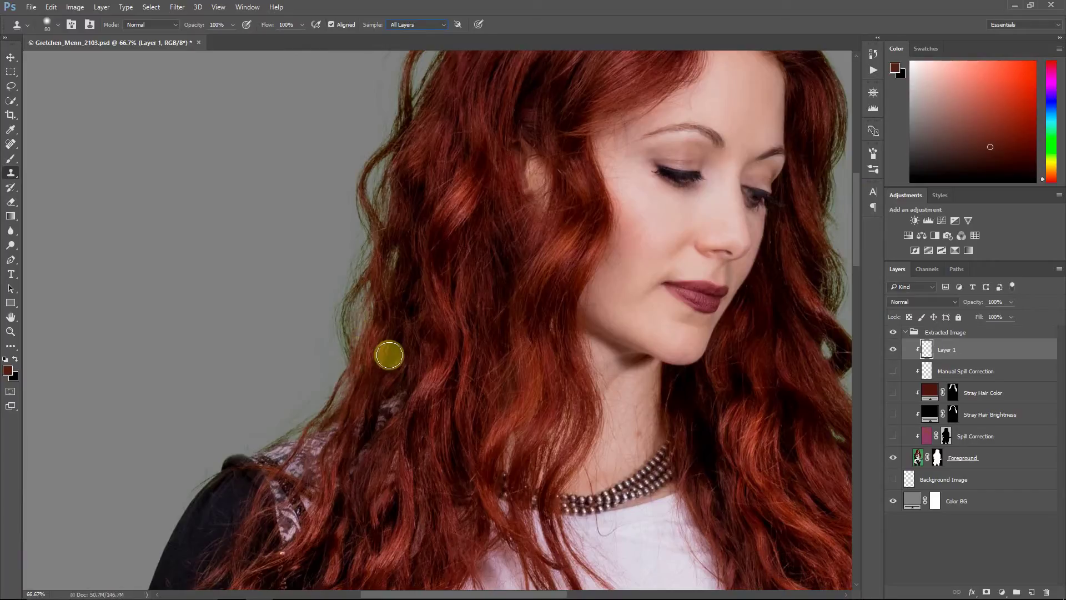
drag(392, 356, 340, 342)
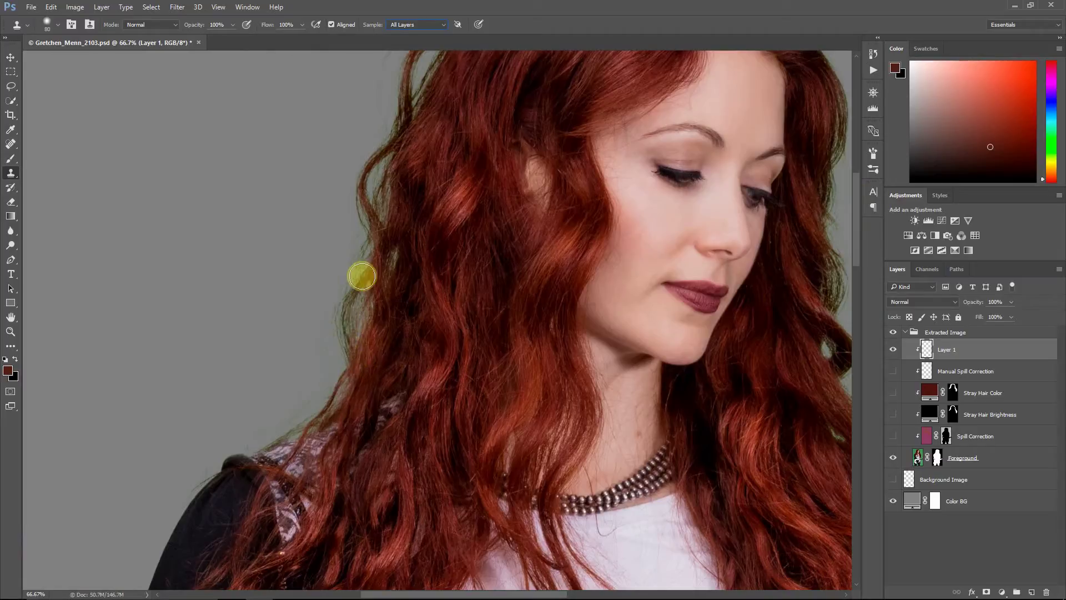
mouse_move(403, 363)
mouse_down()
mouse_move(515, 335)
mouse_move(518, 296)
mouse_move(536, 275)
mouse_move(519, 303)
mouse_move(522, 350)
mouse_move(511, 312)
mouse_up()
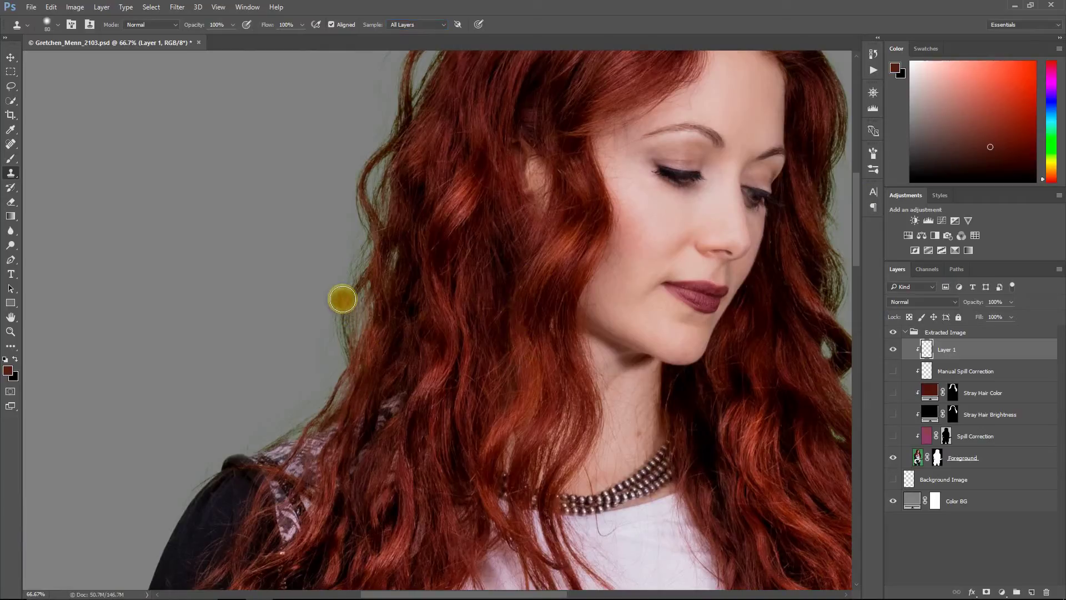
drag(342, 297, 339, 344)
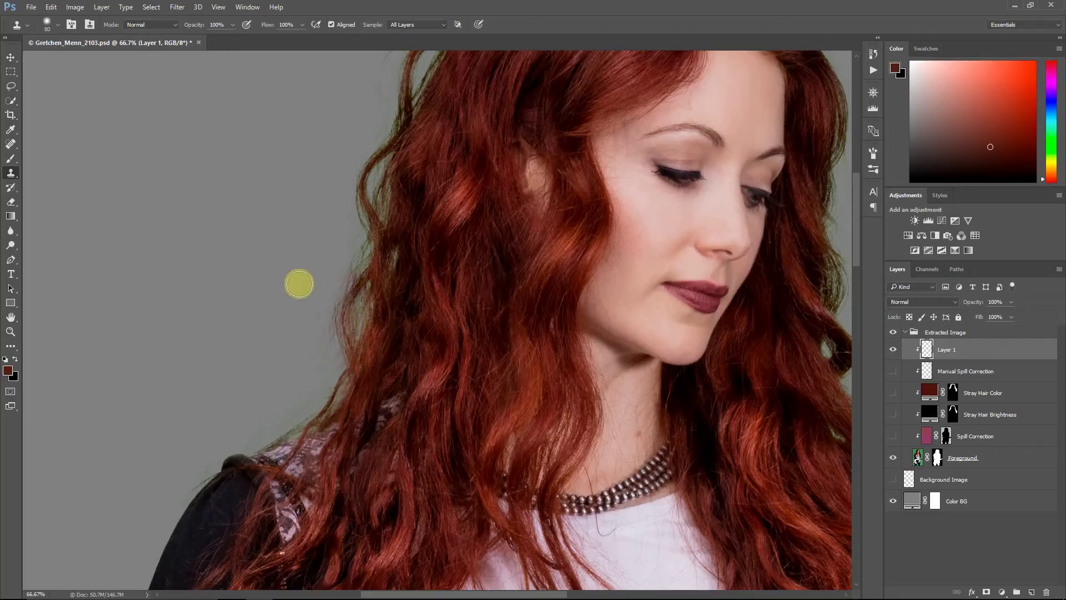
mouse_move(343, 307)
mouse_down()
mouse_move(343, 346)
mouse_move(352, 290)
mouse_move(341, 314)
mouse_move(347, 349)
mouse_move(331, 300)
mouse_move(333, 328)
mouse_up()
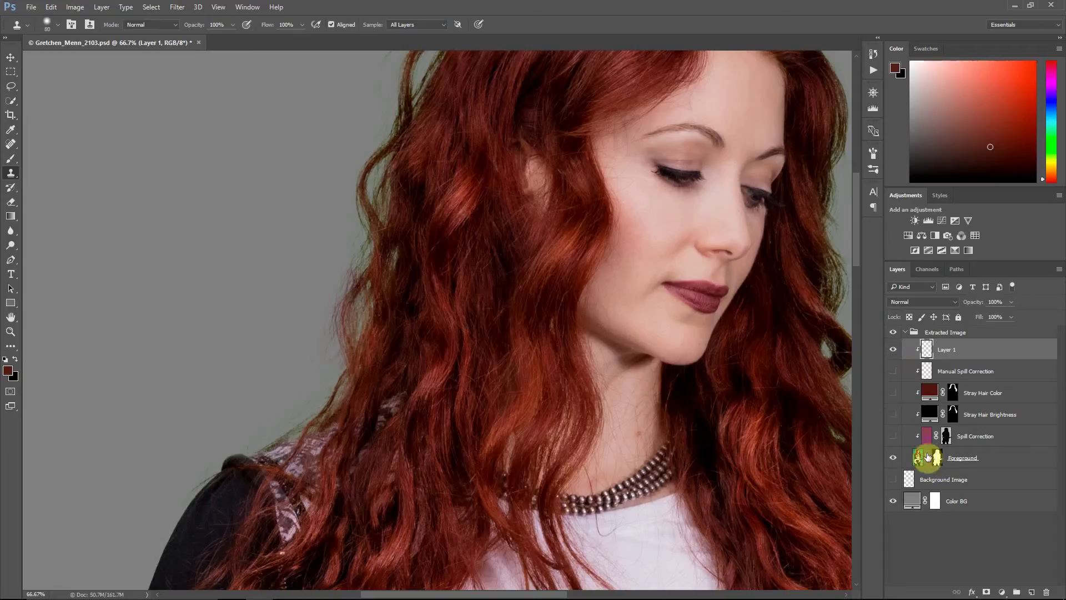
click(894, 349)
Step: Show the Stray Hair Color, Stray Hair Brightness and Spill Correction layers again
drag(859, 209, 861, 185)
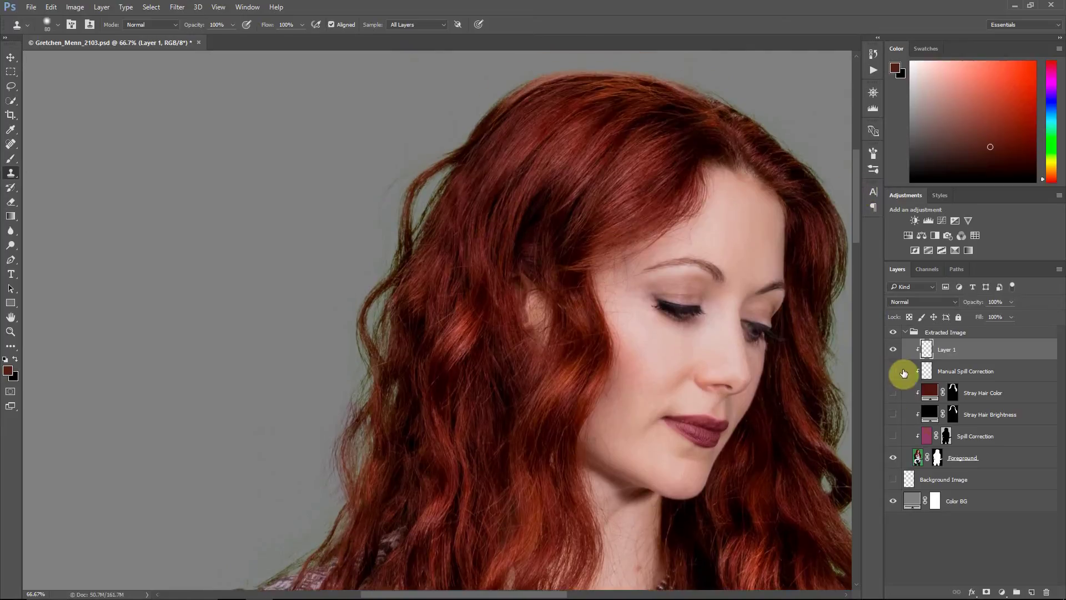
click(893, 371)
click(893, 393)
click(893, 415)
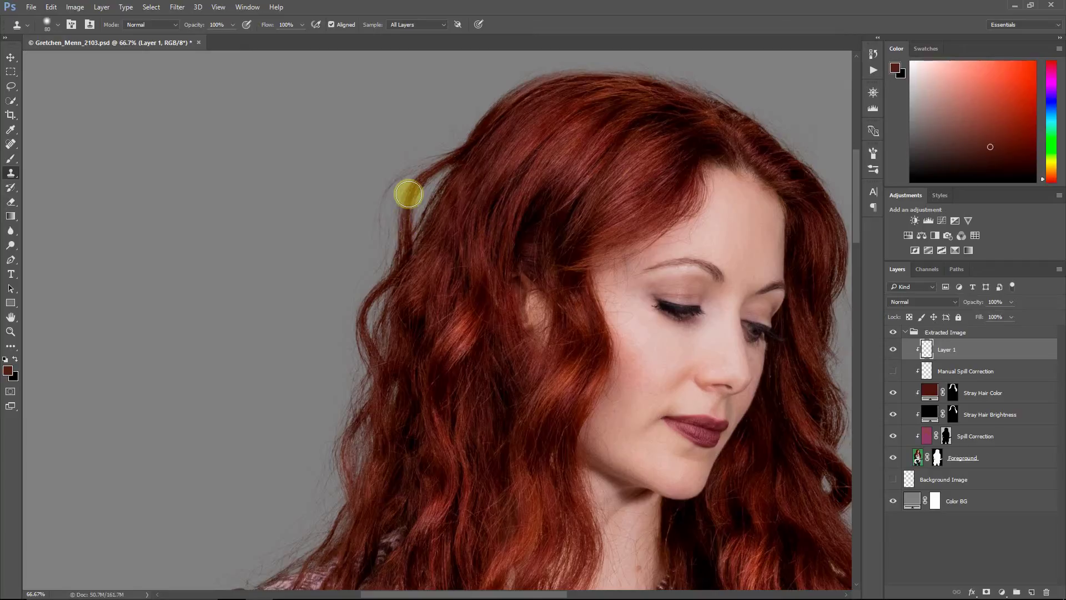
Step: Clone red hair texture over the loose curl and fine stray strands beside the upper back of the head on Layer 1
alt+click(385, 214)
mouse_move(381, 230)
mouse_down()
mouse_move(456, 223)
mouse_move(442, 224)
mouse_move(418, 191)
mouse_move(395, 212)
mouse_move(381, 197)
mouse_move(440, 233)
mouse_move(461, 189)
mouse_move(440, 240)
mouse_move(395, 211)
mouse_move(400, 186)
mouse_move(392, 209)
mouse_move(393, 200)
mouse_up()
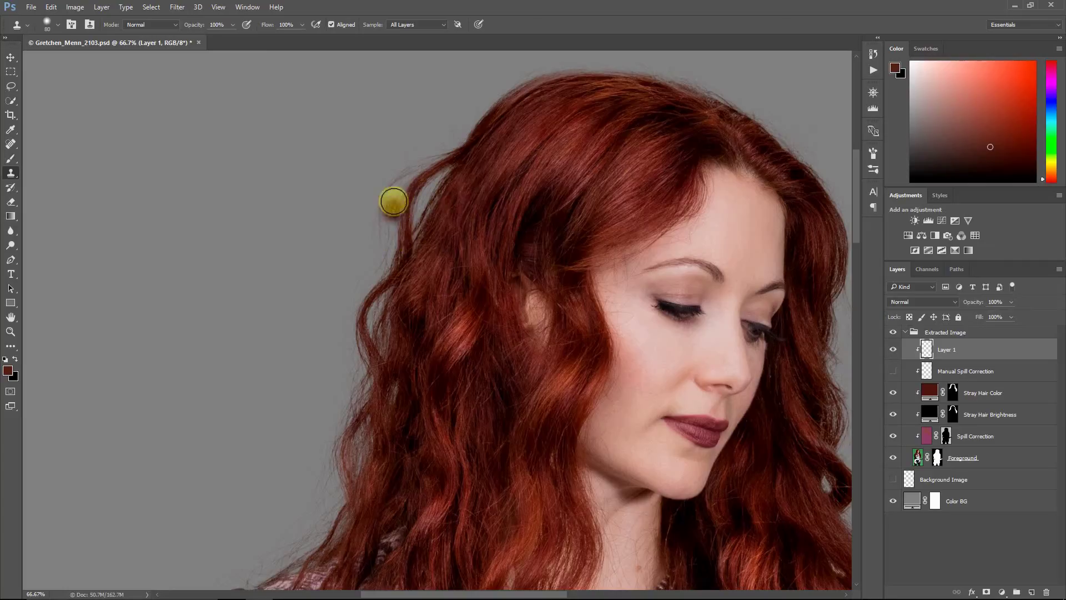
click(539, 265)
key(ctrl+z)
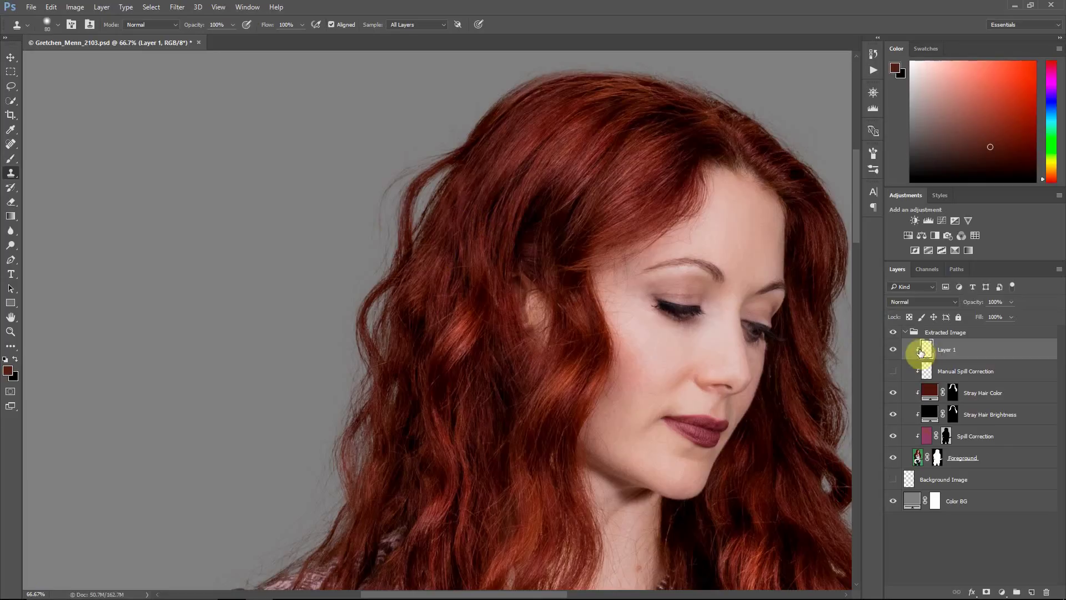
Step: Release Layer 1's clipping mask to inspect the full cloned strokes, and clip the layer again
key(ctrl+alt+g)
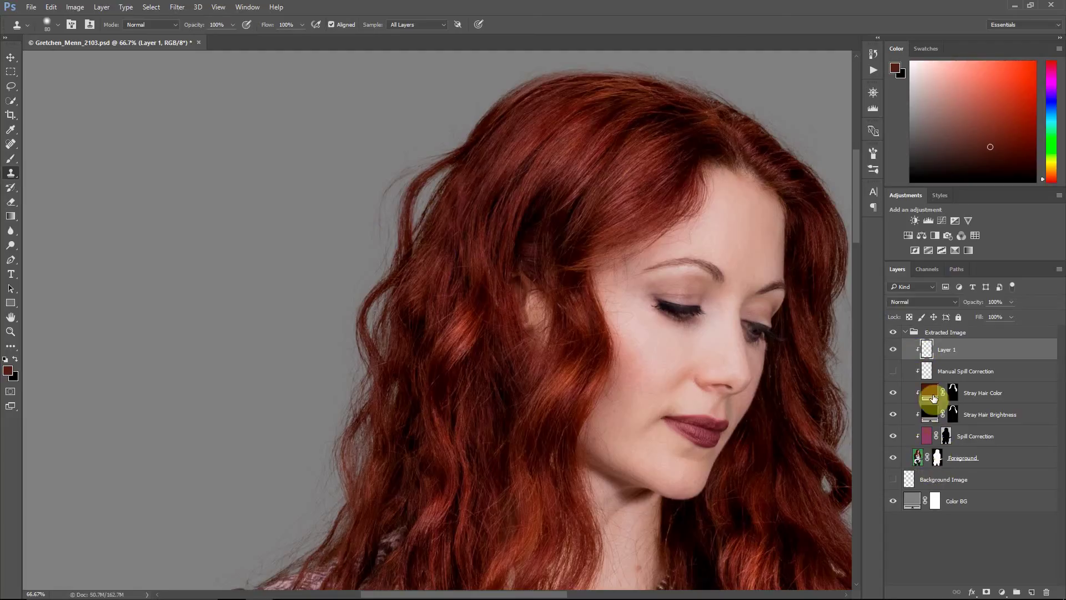
right_click(969, 353)
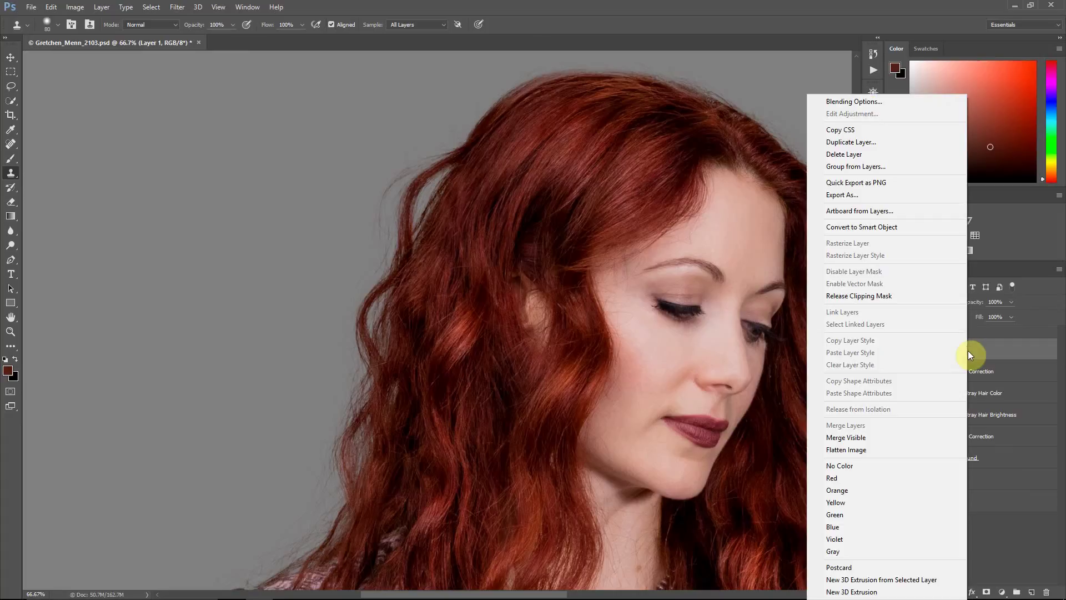
click(925, 299)
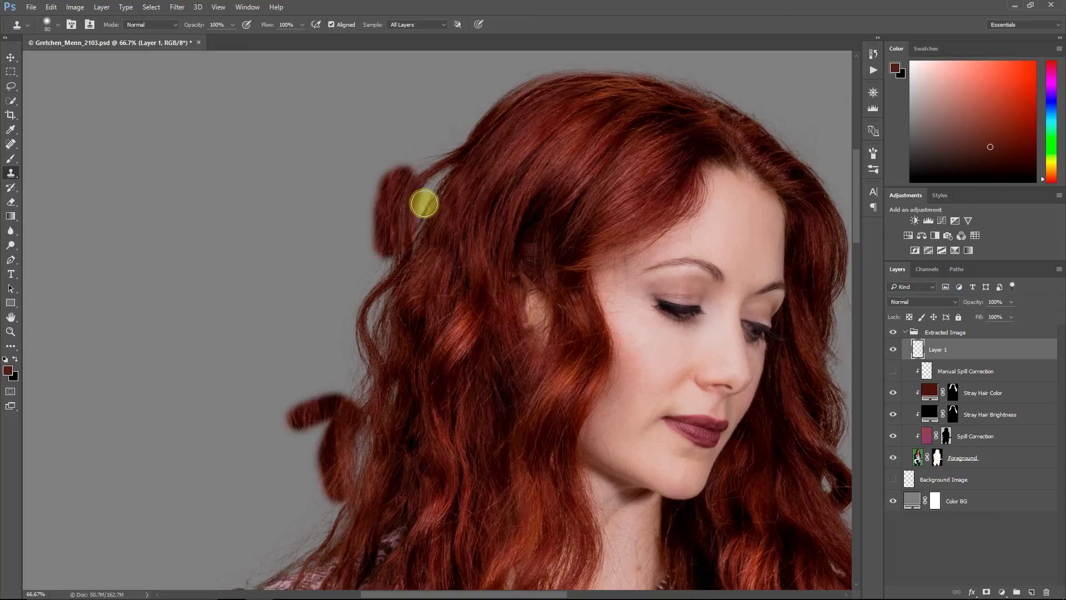
right_click(934, 345)
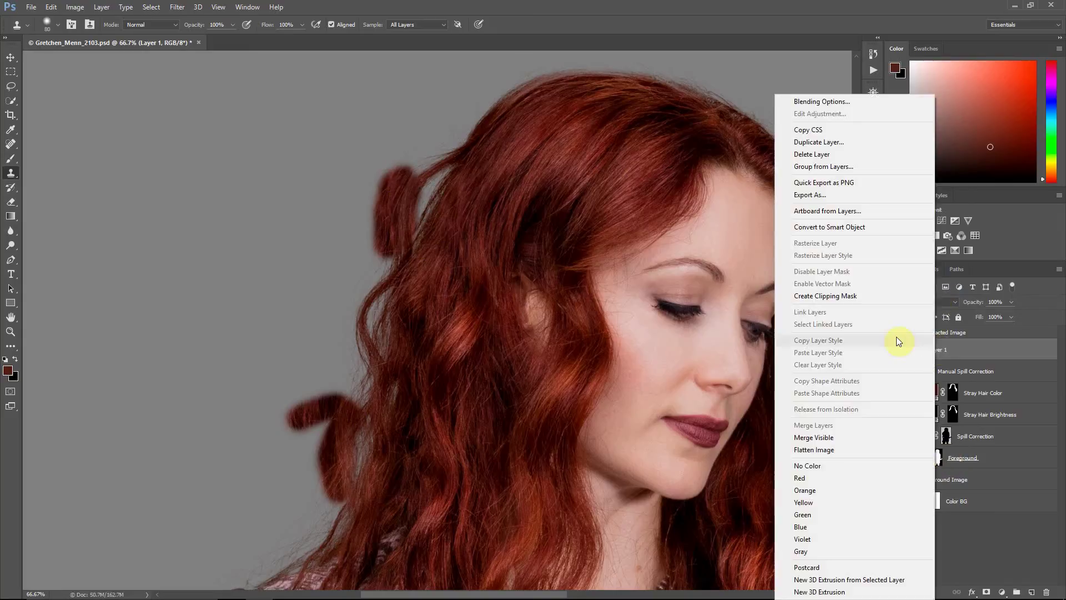
click(846, 295)
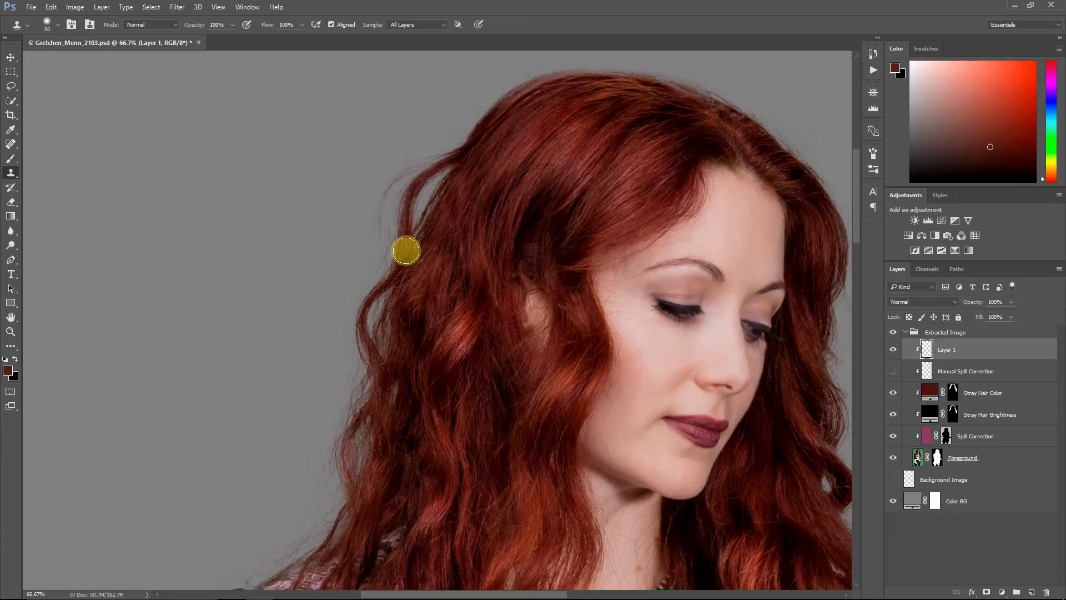